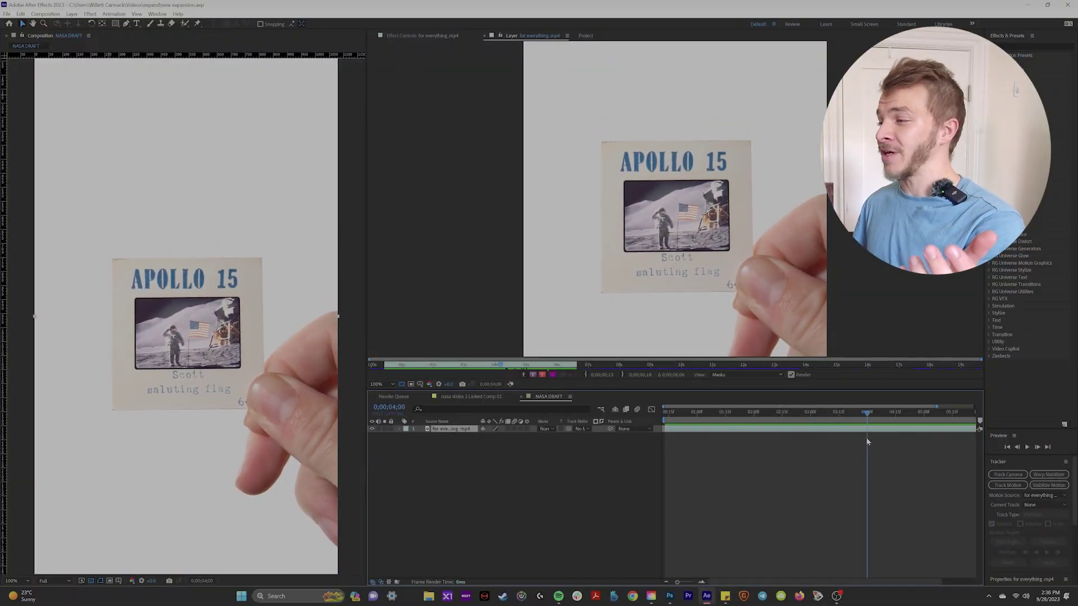
Start a motion track on the for everything.mp4 layer with rotation tracking enabled alongside position
{"action": "left_click_drag", "start_coordinate": [1036, 430], "coordinate": [1037, 127]}
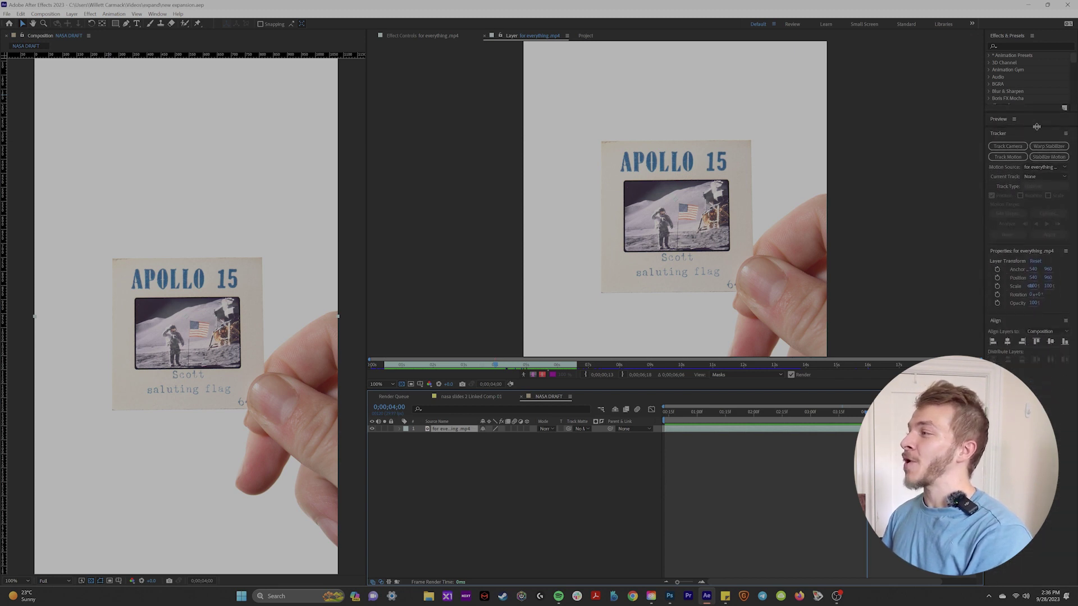
{"action": "left_click", "coordinate": [1021, 158]}
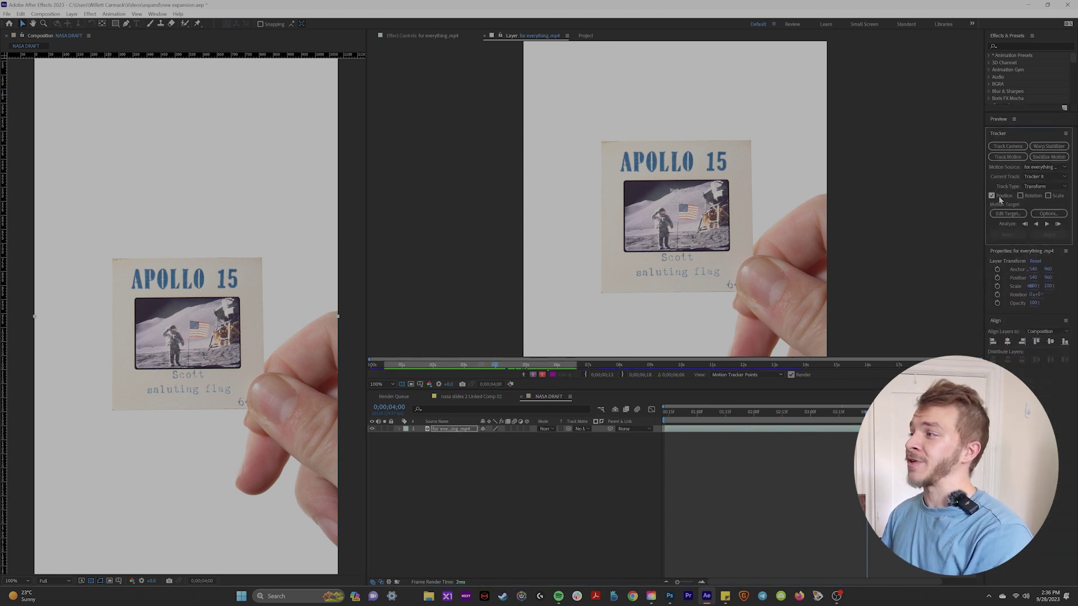
{"action": "left_click", "coordinate": [1020, 195]}
Place the two track points on the A and the 1 of the APOLLO 15 title and enlarge their search regions
{"action": "scroll", "coordinate": [698, 245], "scroll_direction": "up", "scroll_amount": 4}
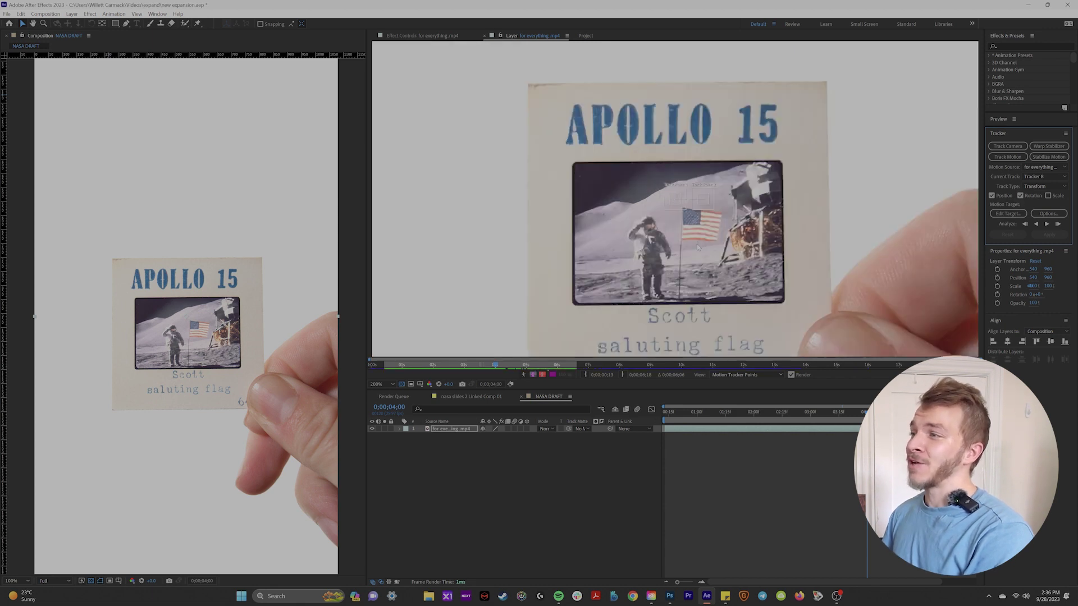
{"action": "scroll", "coordinate": [698, 245], "scroll_direction": "up", "scroll_amount": 3}
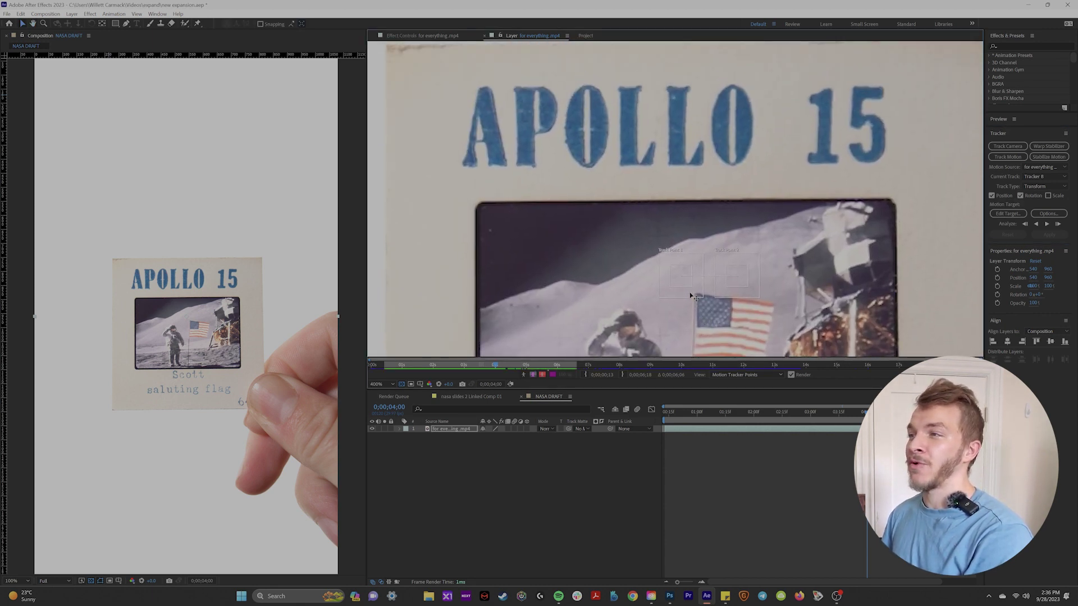
{"action": "left_click_drag", "start_coordinate": [688, 297], "coordinate": [481, 180]}
{"action": "left_click_drag", "start_coordinate": [749, 292], "coordinate": [819, 167]}
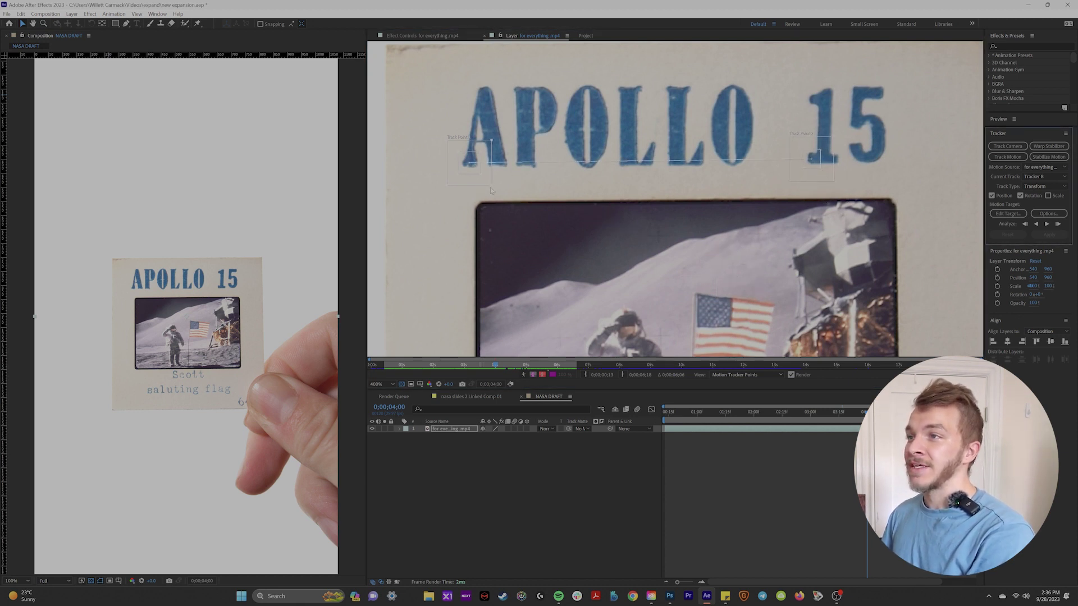
{"action": "left_click_drag", "start_coordinate": [490, 188], "coordinate": [508, 196]}
{"action": "left_click_drag", "start_coordinate": [834, 187], "coordinate": [846, 197]}
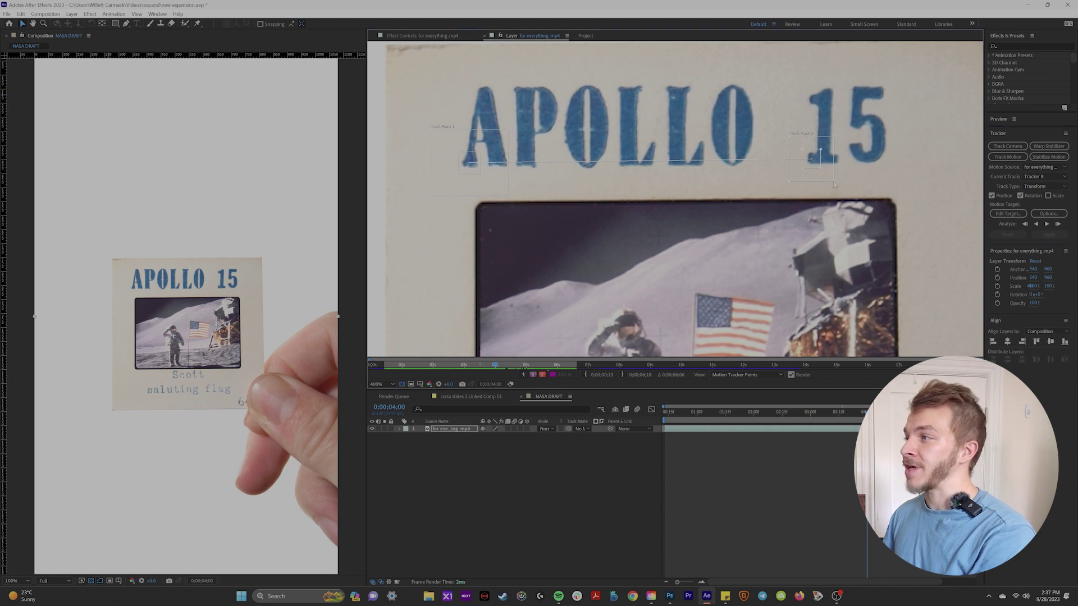
Analyze the slide's motion backward from 0;00;04;00, reveal the layer's tracking keyframes, and analyze the motion forward
{"action": "scroll", "coordinate": [855, 272], "scroll_direction": "down", "scroll_amount": 4}
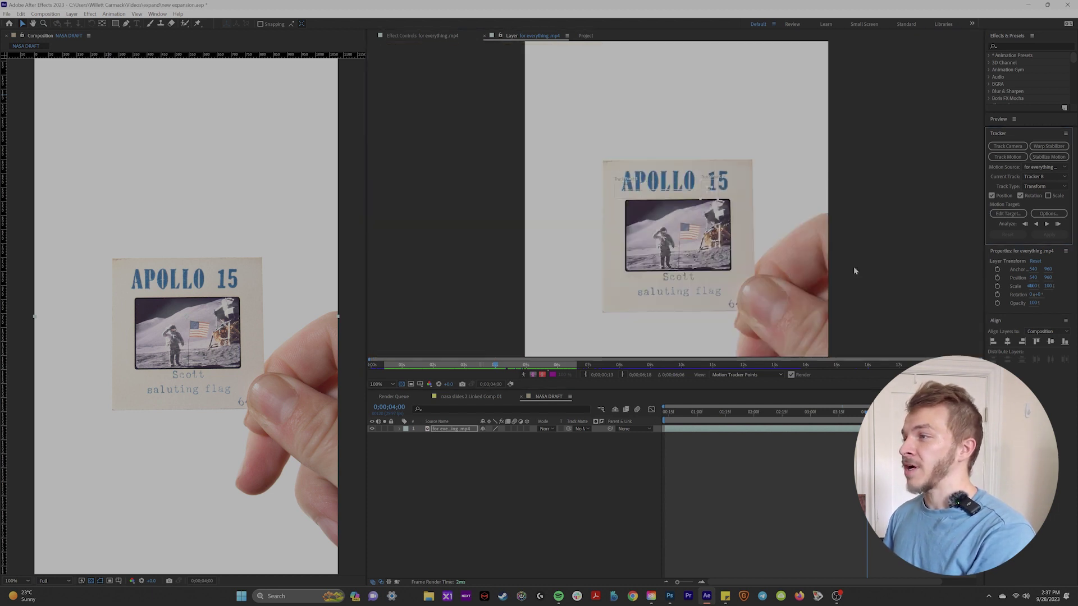
{"action": "left_click", "coordinate": [1036, 224]}
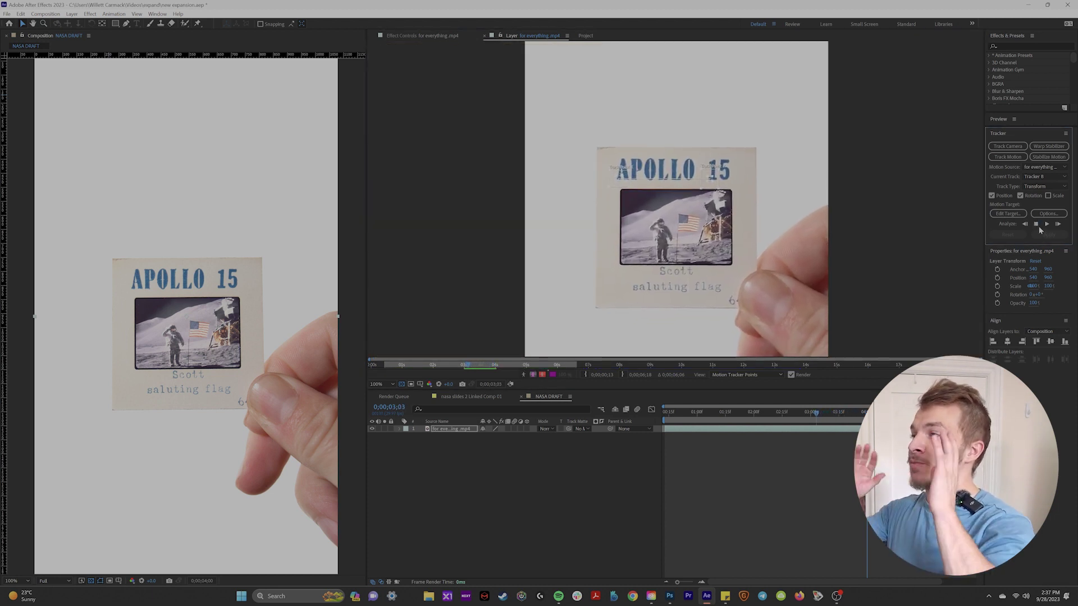
{"action": "left_click", "coordinate": [1036, 224]}
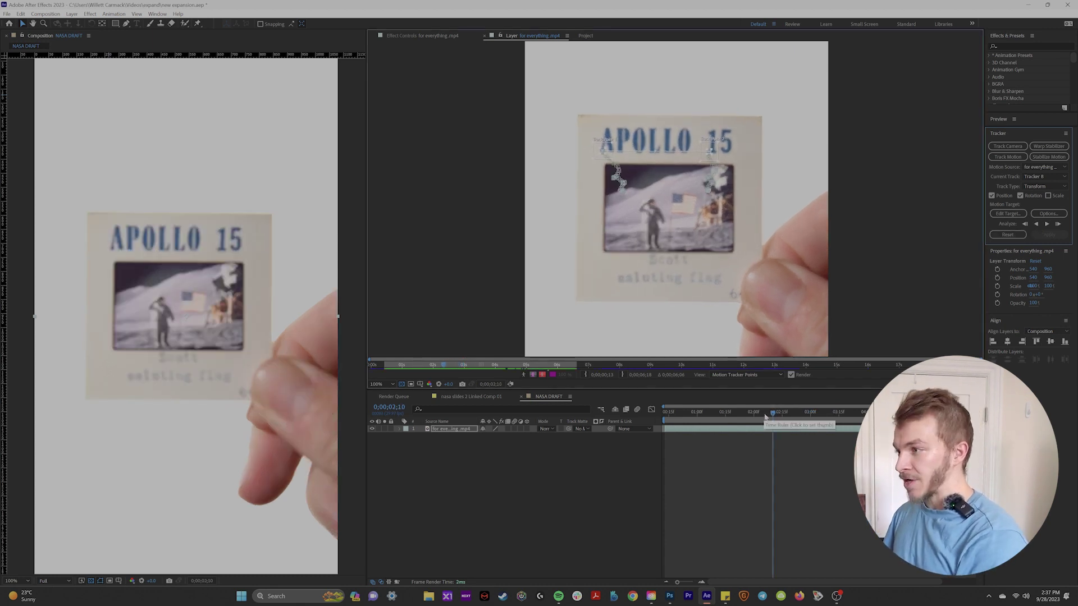
{"action": "key", "text": "u"}
{"action": "key", "text": "space"}
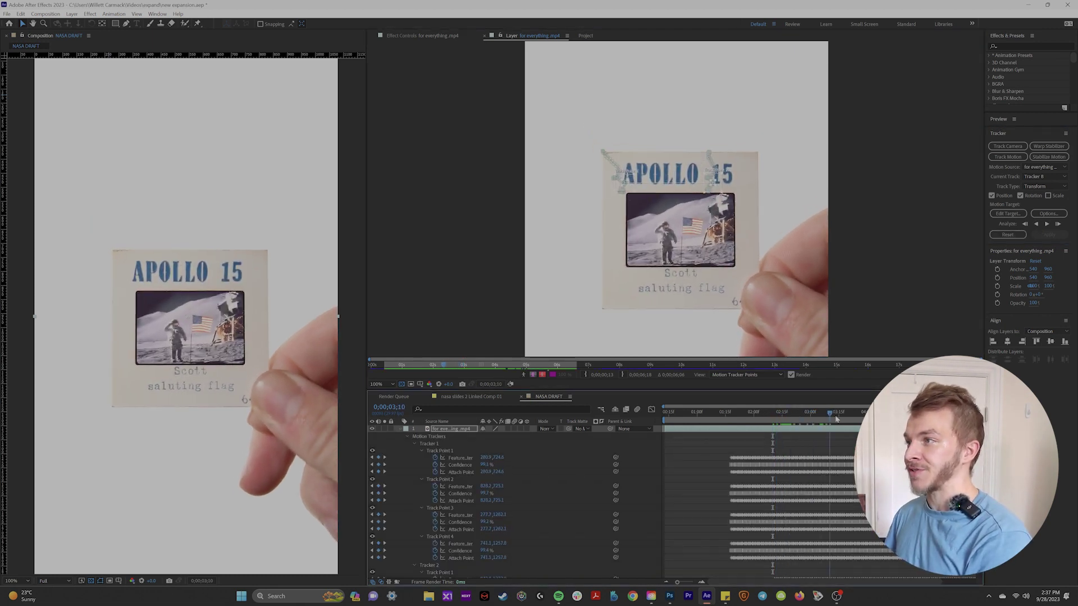
{"action": "left_click", "coordinate": [1046, 224]}
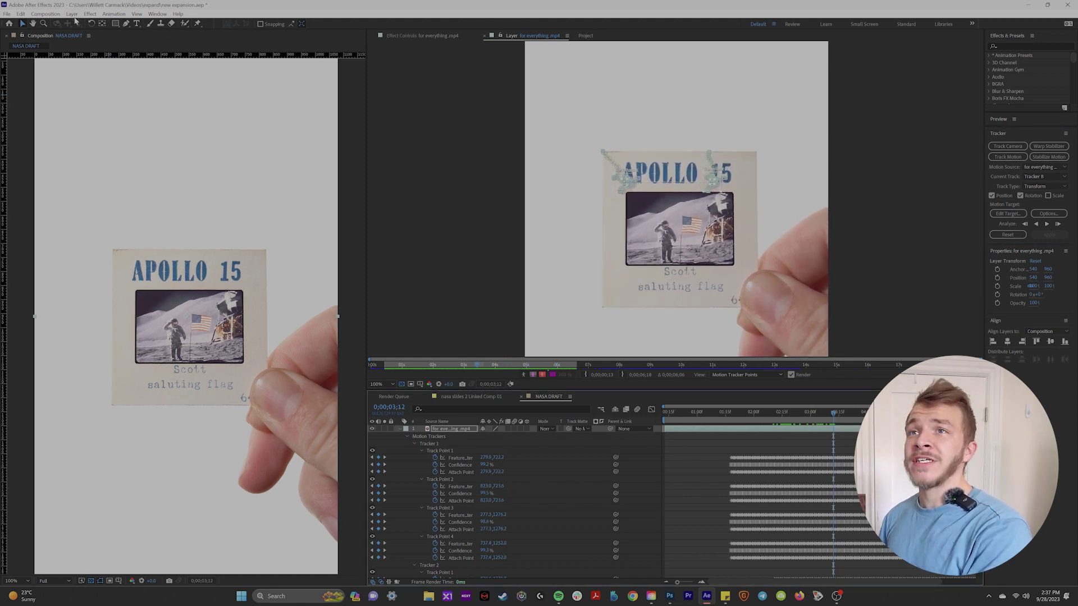
Add a null object to the composition, rename it slide track, and collapse the footage layer's tracking properties
{"action": "left_click", "coordinate": [71, 13]}
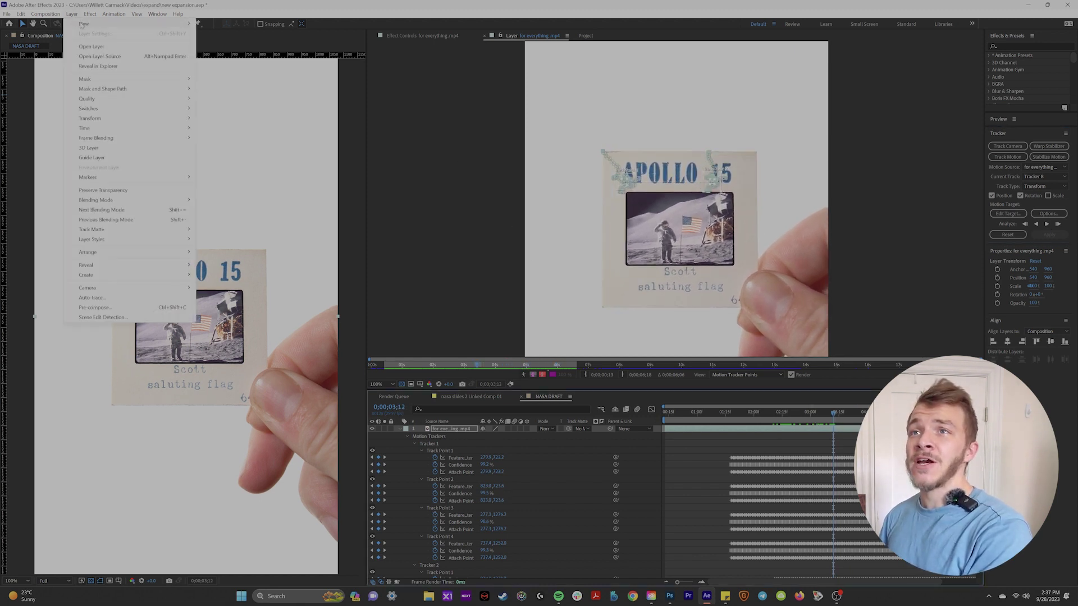
{"action": "mouse_move", "coordinate": [82, 24]}
{"action": "left_click", "coordinate": [222, 63]}
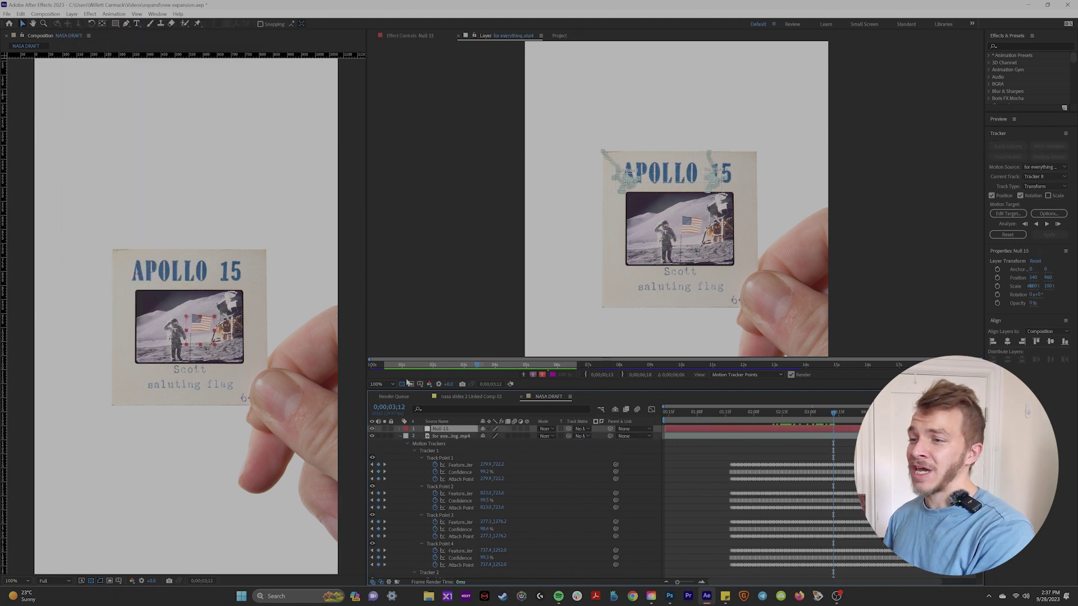
{"action": "right_click", "coordinate": [447, 431]}
{"action": "left_click", "coordinate": [460, 405]}
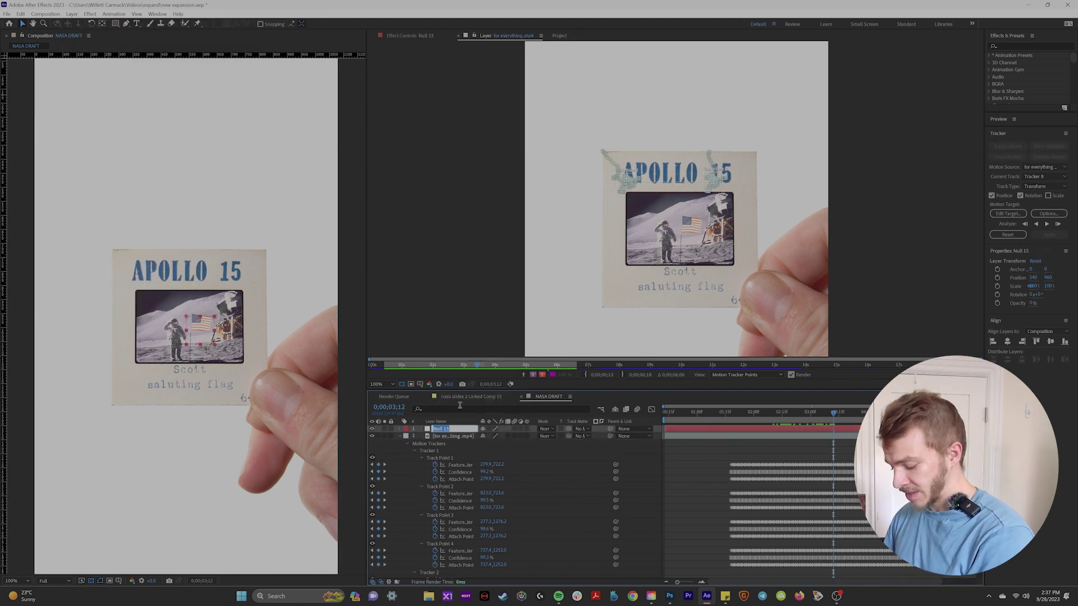
{"action": "left_click", "coordinate": [407, 437]}
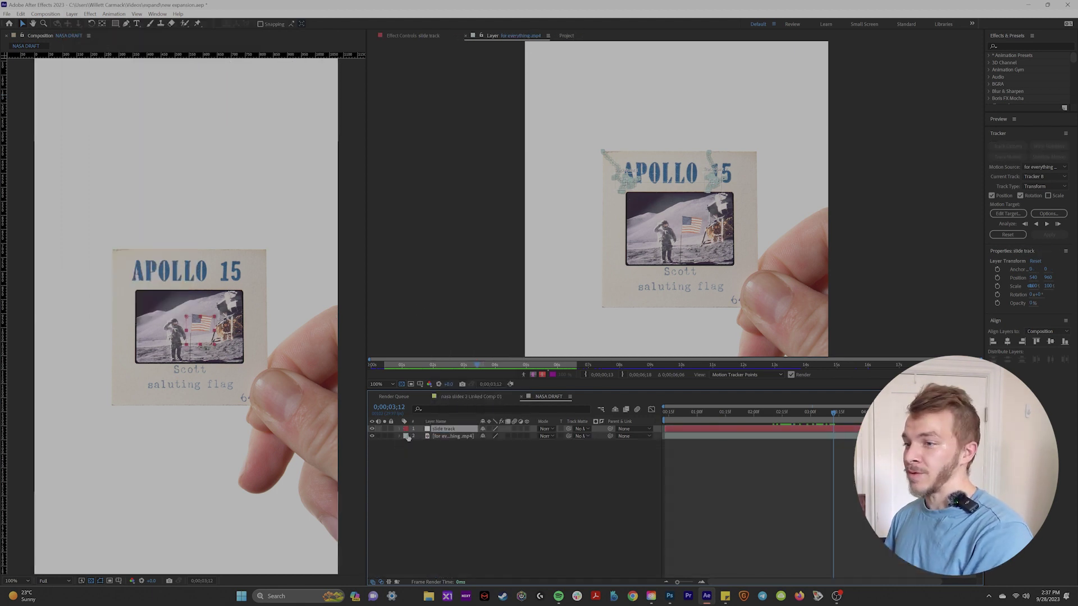
Set the slide track null as the motion target and apply the tracked position and rotation to it
{"action": "left_click", "coordinate": [1009, 217]}
{"action": "left_click", "coordinate": [941, 241]}
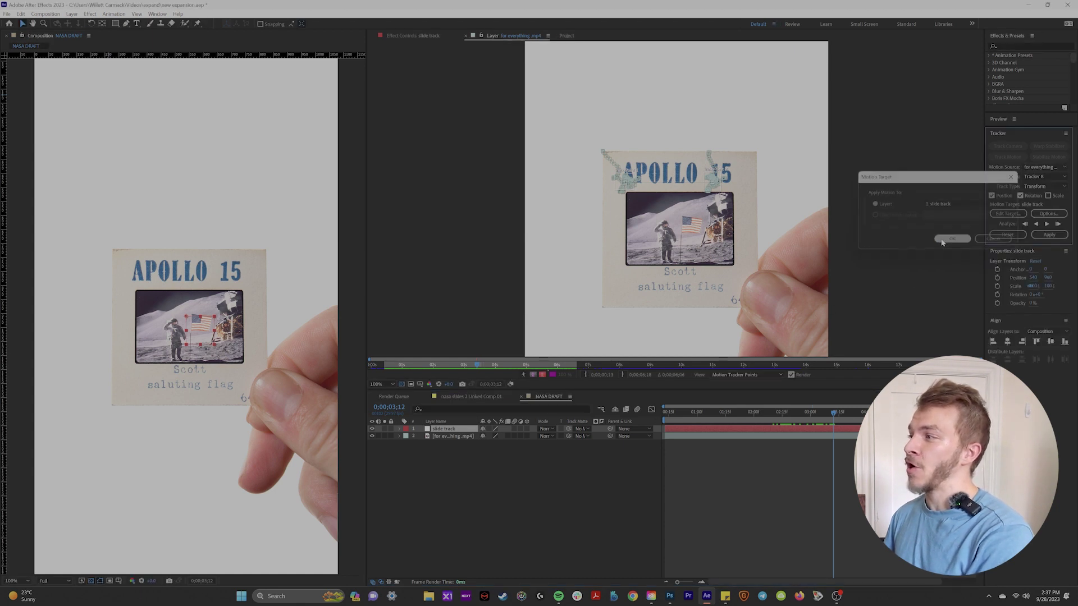
{"action": "left_click", "coordinate": [1040, 235]}
{"action": "left_click", "coordinate": [919, 220]}
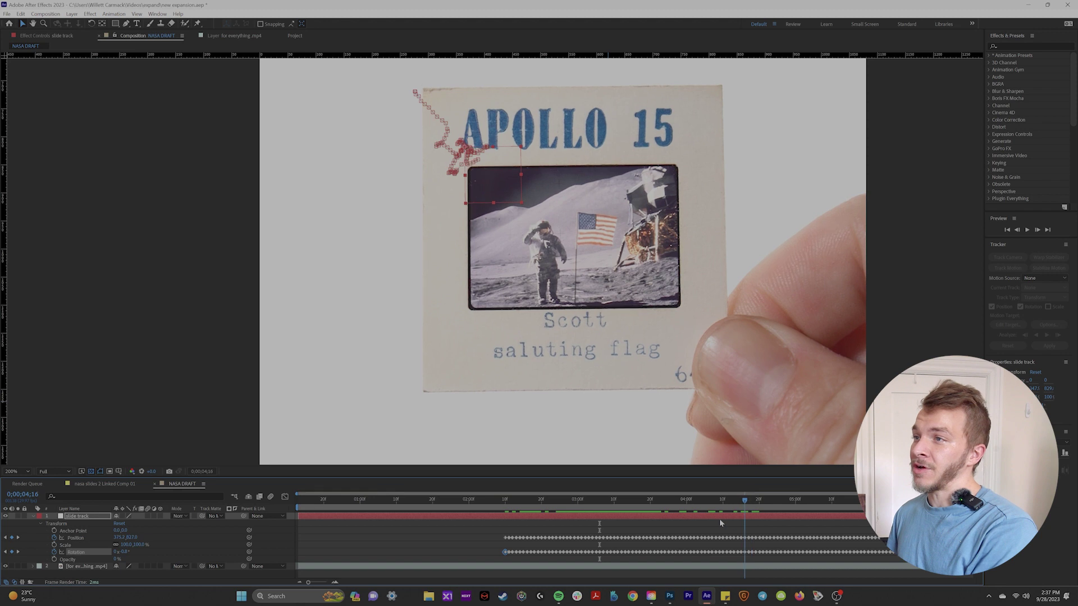
Move to 0;00;03;08 and queue that frame for export with the file name ASTRONAUT EXPANSION
{"action": "left_click_drag", "start_coordinate": [719, 520], "coordinate": [608, 531]}
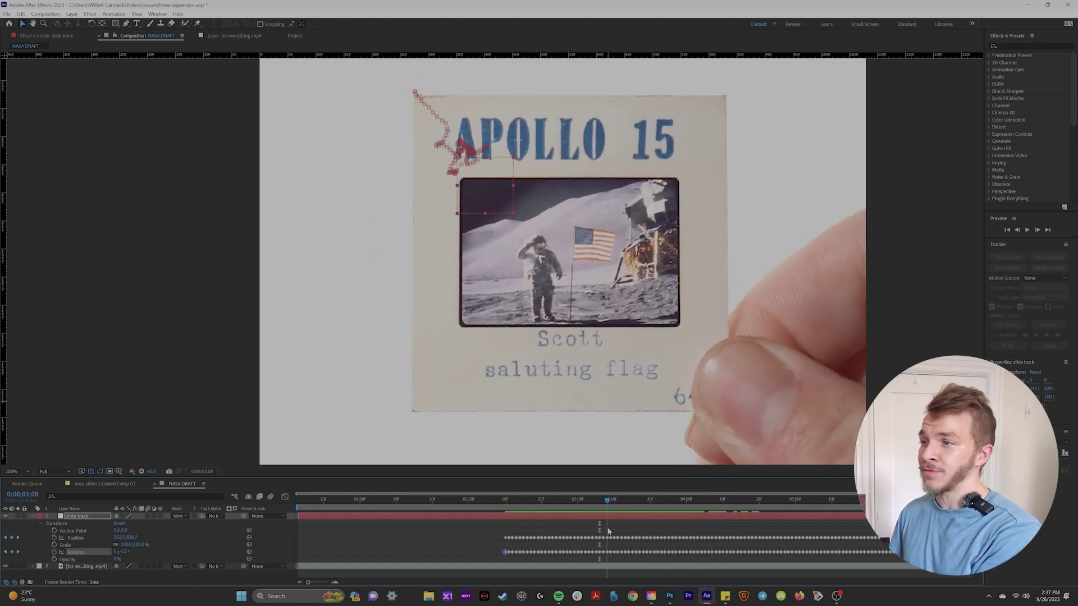
{"action": "key", "text": "comma"}
{"action": "key", "text": "comma"}
{"action": "left_click", "coordinate": [44, 14]}
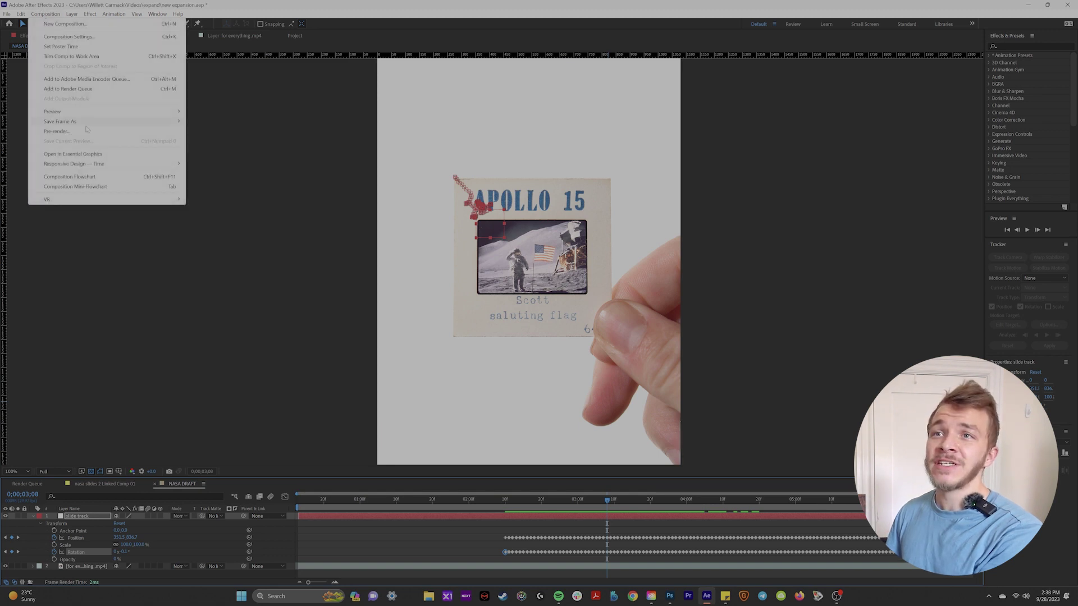
{"action": "left_click", "coordinate": [238, 121]}
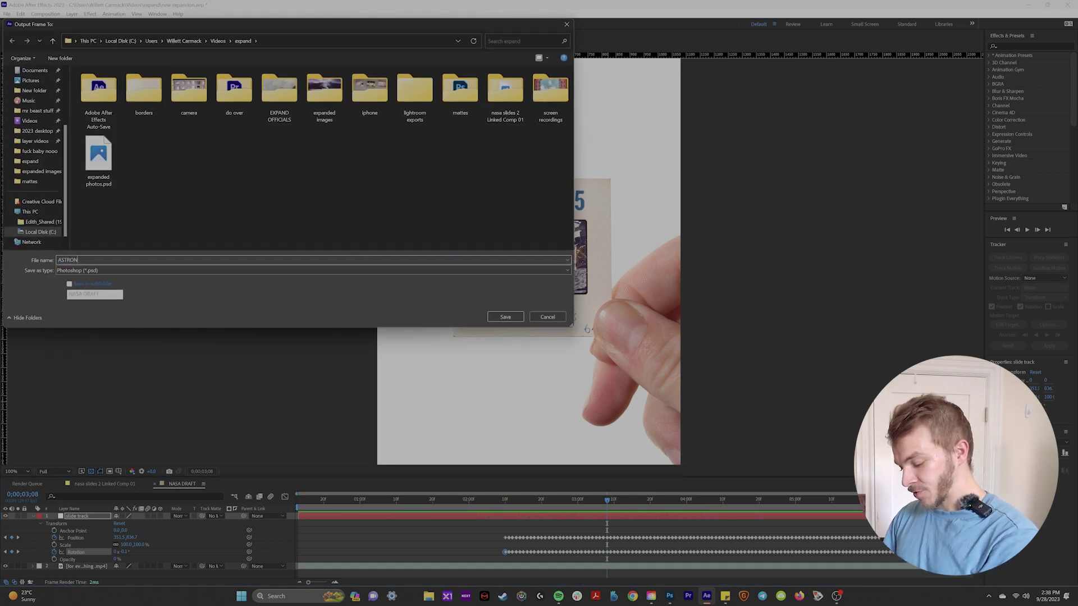
{"action": "type", "text": "ASTRONAUT EXPANSION"}
{"action": "key", "text": "Return"}
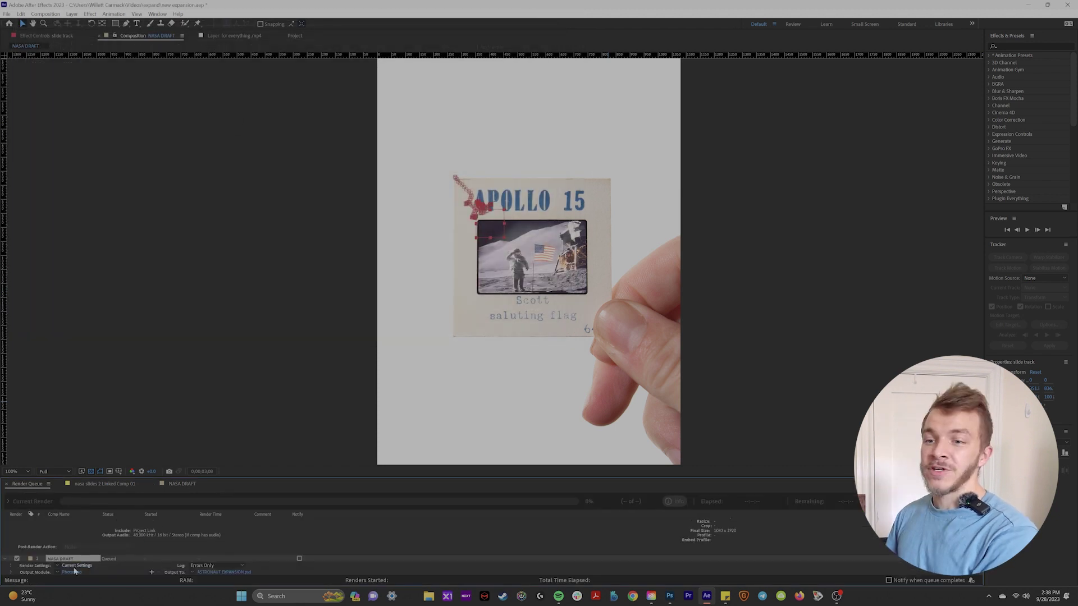
Change the queued ASTRONAUT EXPANSION frame's output format to JPEG
{"action": "left_click", "coordinate": [72, 573]}
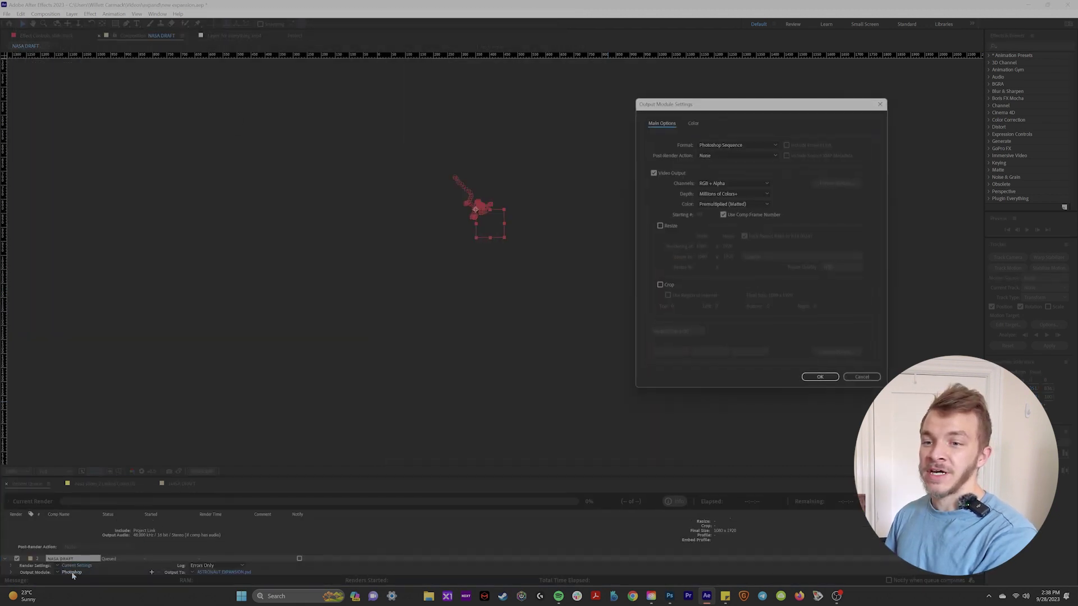
{"action": "left_click", "coordinate": [752, 144]}
{"action": "left_click", "coordinate": [726, 217]}
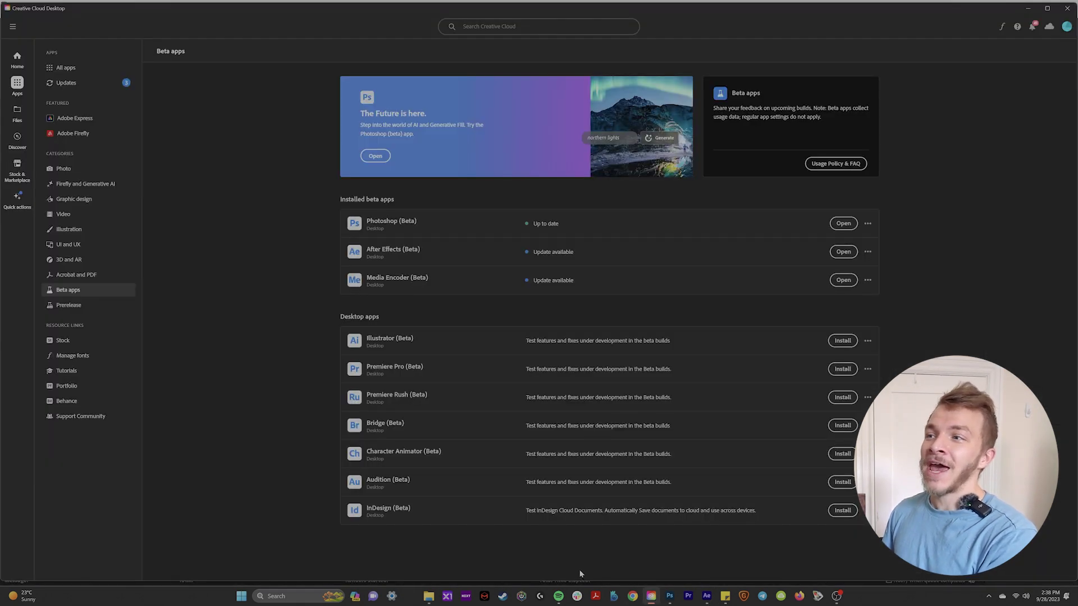
Switch to Photoshop (Beta) and crop ASTRONAUT EXPANSION.jpg to the moon photo inside the slide frame, about 380 by 255 px
{"action": "left_click", "coordinate": [838, 224]}
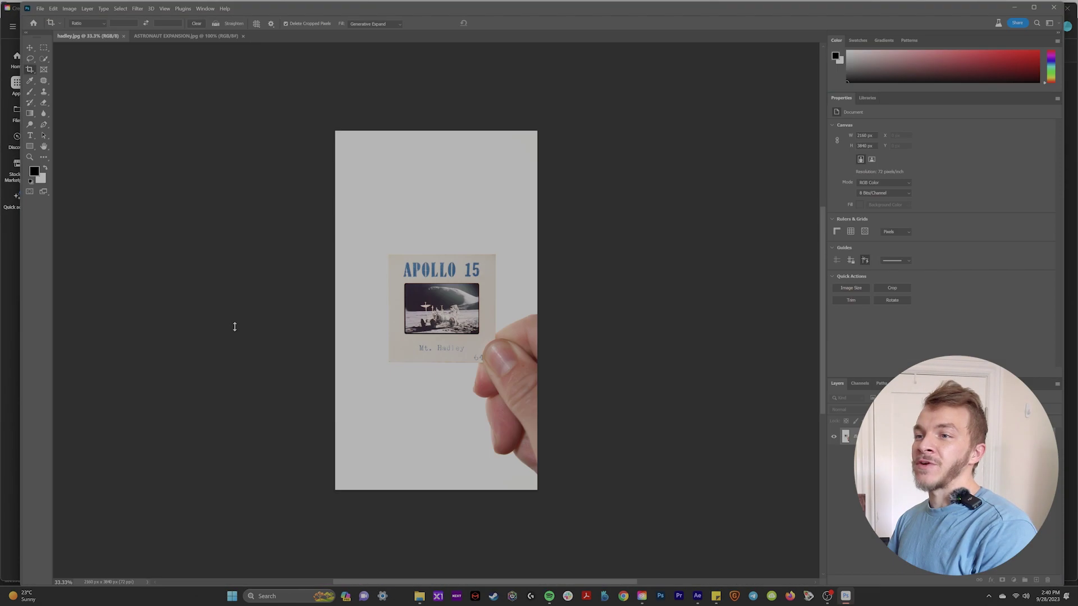
{"action": "key", "text": "c"}
{"action": "key", "text": "z"}
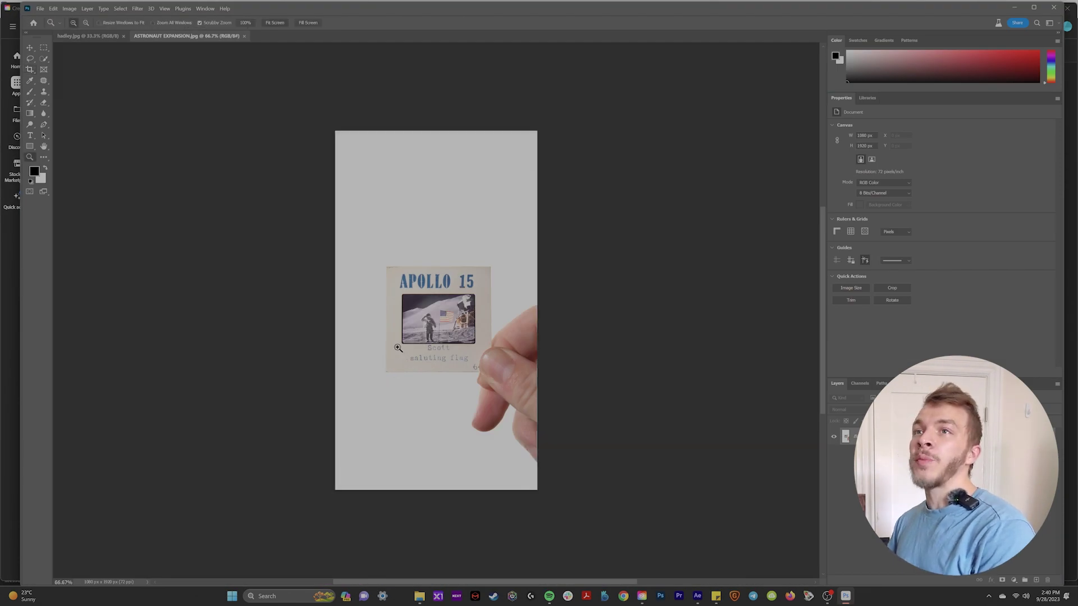
{"action": "left_click_drag", "start_coordinate": [406, 346], "coordinate": [418, 345]}
{"action": "key", "text": "c"}
{"action": "left_click_drag", "start_coordinate": [382, 196], "coordinate": [723, 425]}
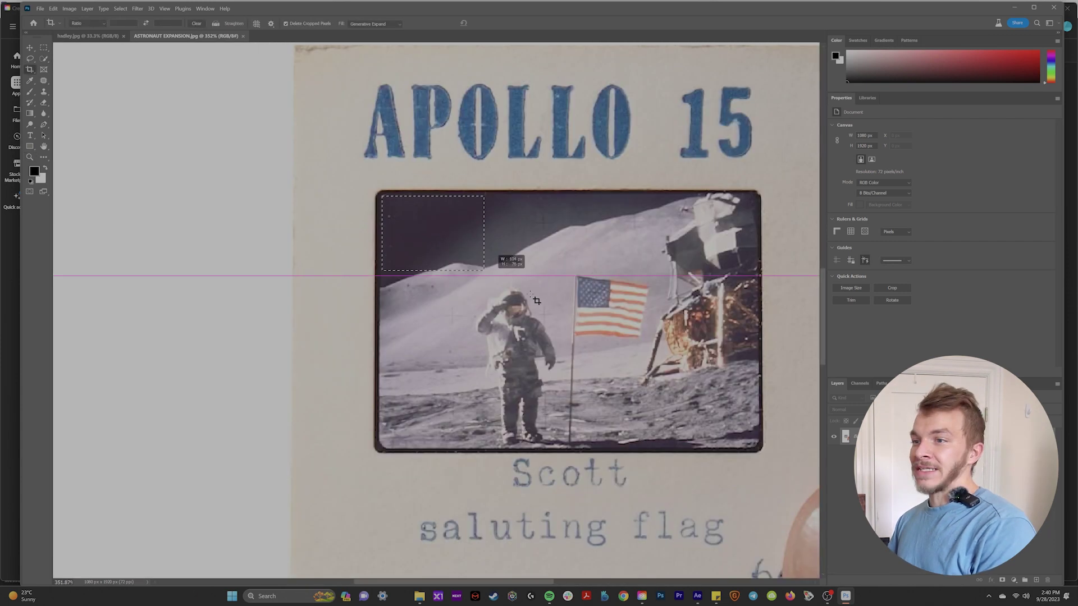
{"action": "left_click_drag", "start_coordinate": [772, 453], "coordinate": [762, 452]}
{"action": "left_click", "coordinate": [493, 24]}
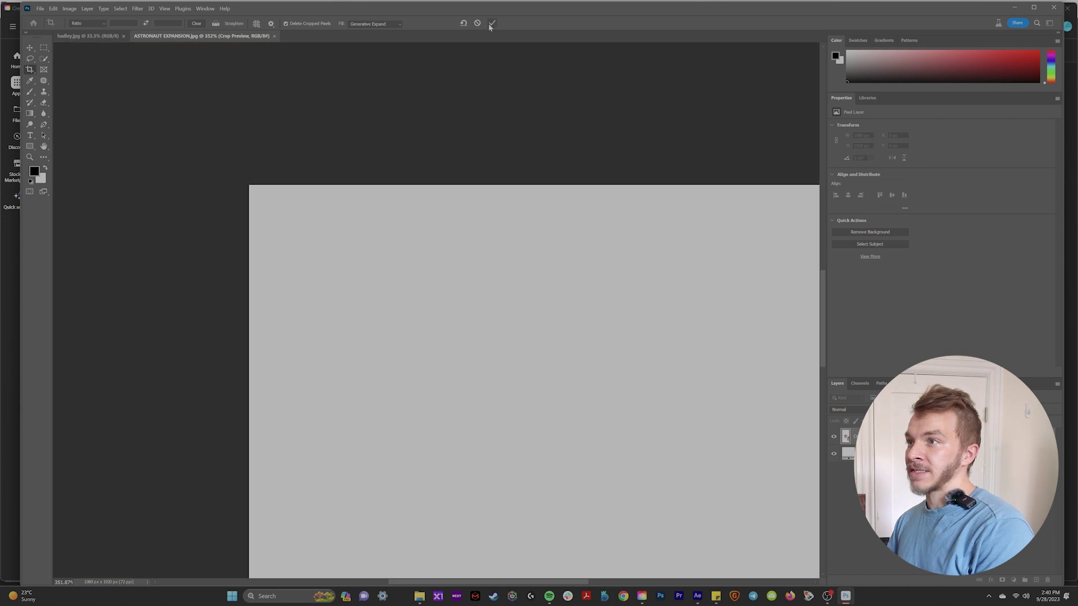
Extend the canvas around the moon photo to about 1205 by 1490 px and fill it with Generative Expand, leaving the prompt empty
{"action": "scroll", "coordinate": [528, 245], "scroll_direction": "down", "scroll_amount": 3}
{"action": "scroll", "coordinate": [393, 301], "scroll_direction": "up", "scroll_amount": 2}
{"action": "scroll", "coordinate": [391, 301], "scroll_direction": "down", "scroll_amount": 6}
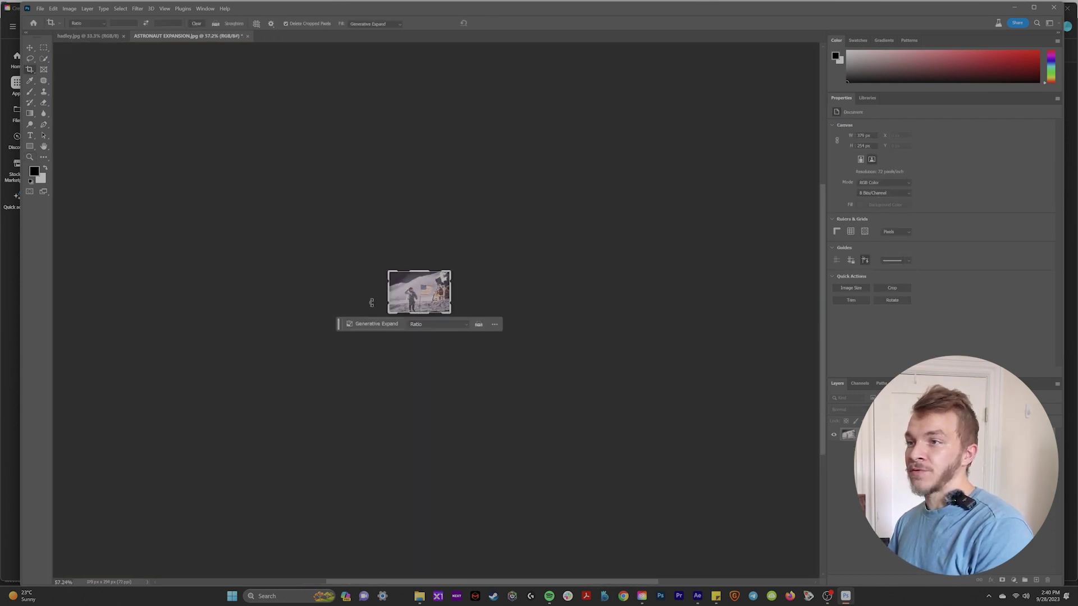
{"action": "key", "text": "z"}
{"action": "left_click_drag", "start_coordinate": [357, 292], "coordinate": [410, 293]}
{"action": "key", "text": "space"}
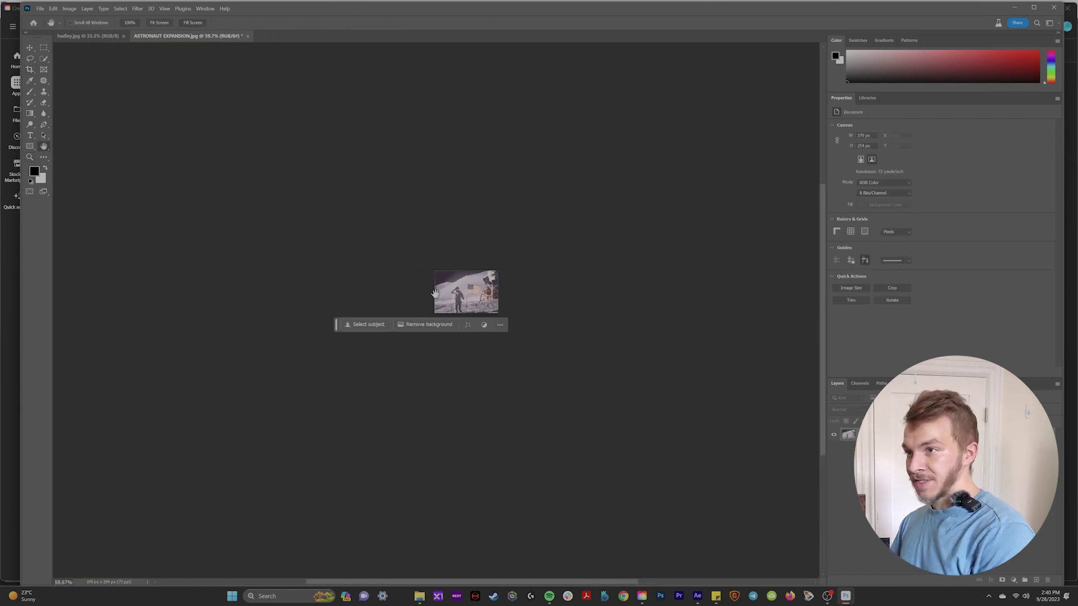
{"action": "left_click", "coordinate": [32, 70]}
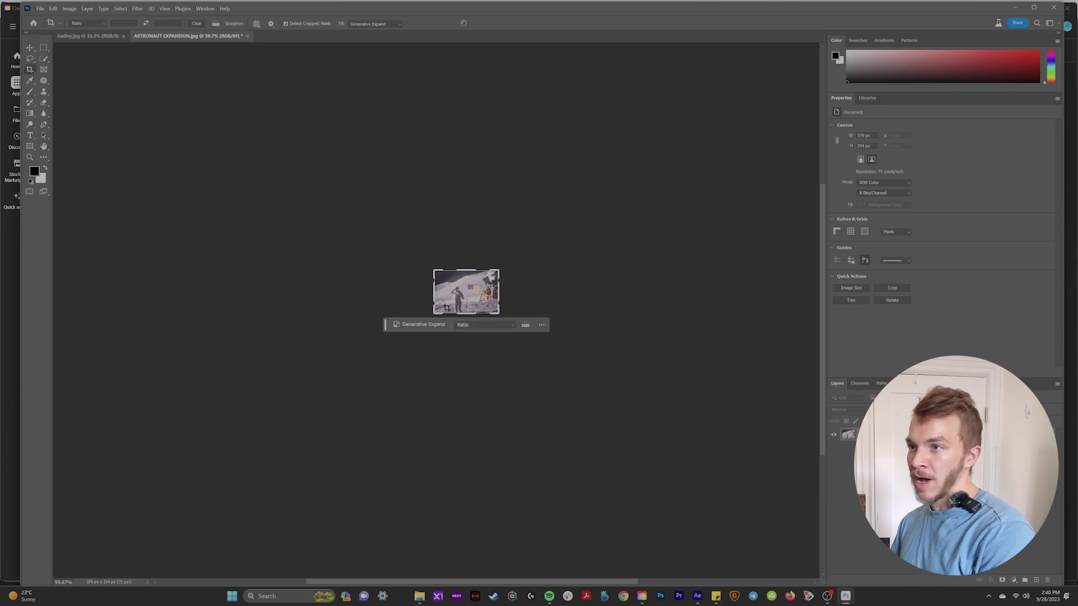
{"action": "left_click_drag", "start_coordinate": [434, 293], "coordinate": [398, 293]}
{"action": "left_click_drag", "start_coordinate": [532, 292], "coordinate": [578, 281]}
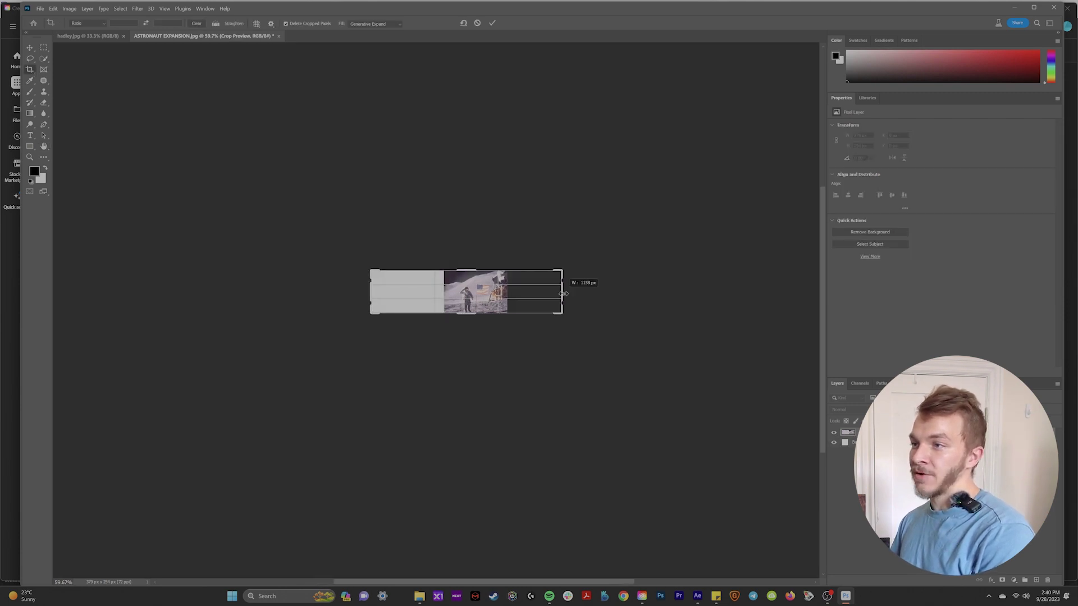
{"action": "left_click_drag", "start_coordinate": [463, 269], "coordinate": [470, 478]}
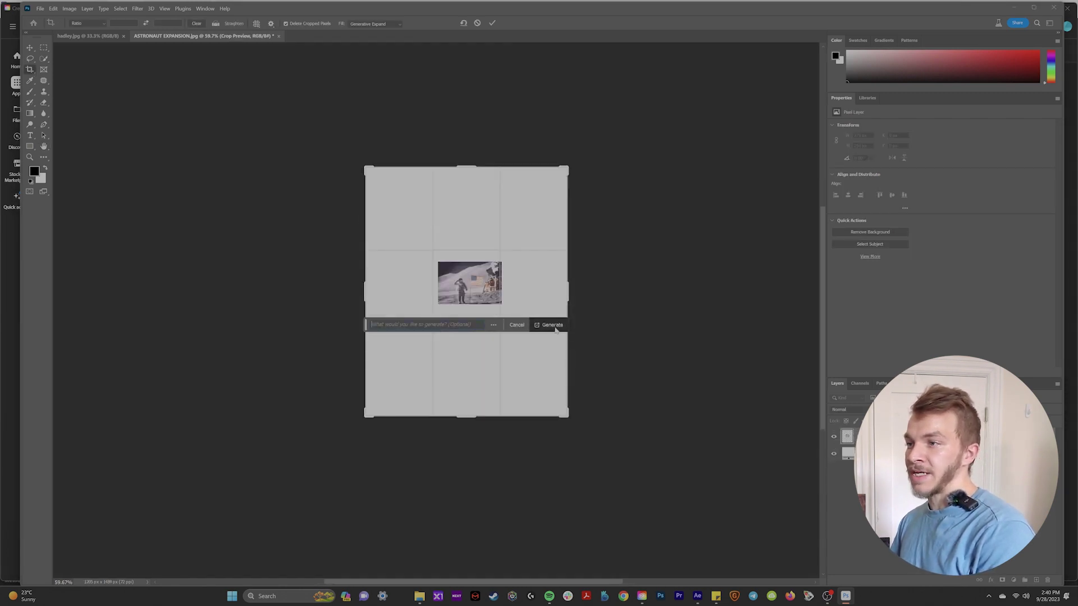
{"action": "left_click", "coordinate": [554, 324]}
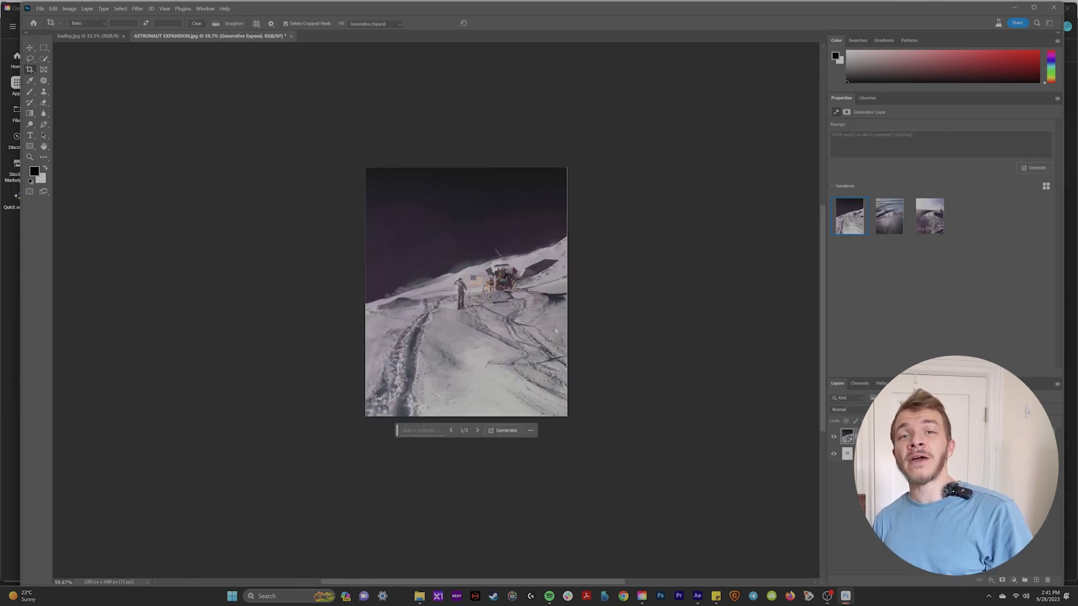
Compare the generated variations of the expanded moon scene, examining how the surroundings blend with the astronaut photo
{"action": "left_click", "coordinate": [892, 217]}
{"action": "left_click", "coordinate": [931, 221]}
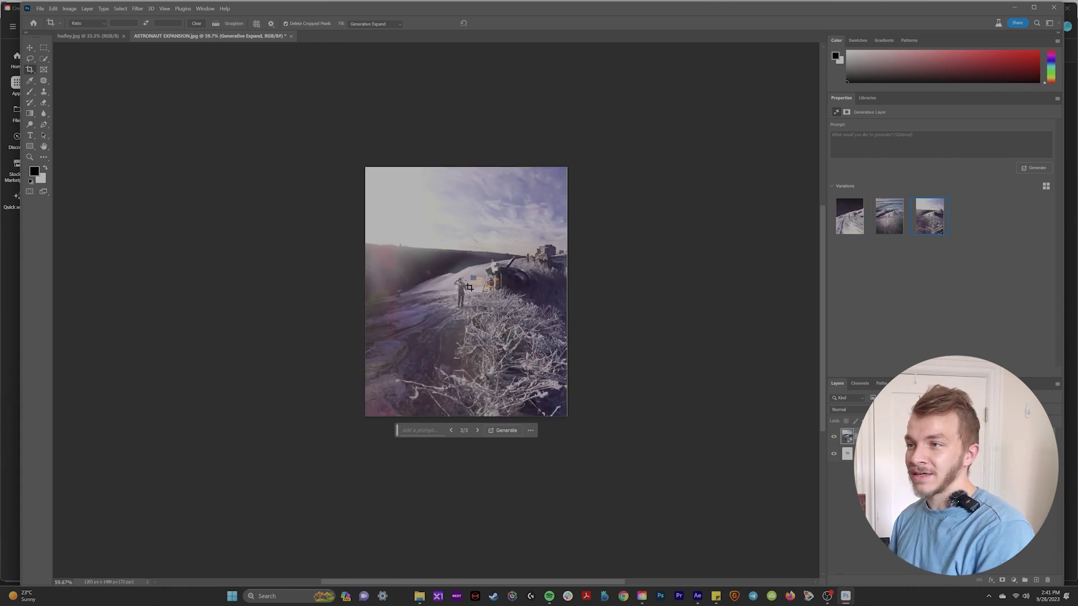
{"action": "left_click_drag", "start_coordinate": [453, 284], "coordinate": [492, 285]}
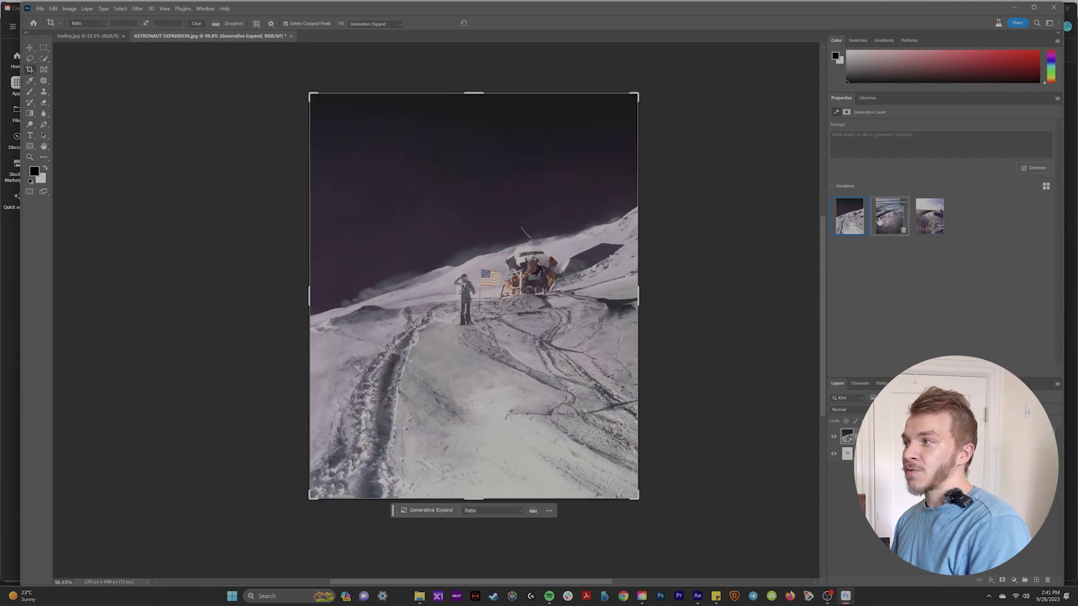
Generate another set of variations for the expanded moon scene and select the one with an icy seascape behind the astronaut
{"action": "left_click", "coordinate": [427, 510]}
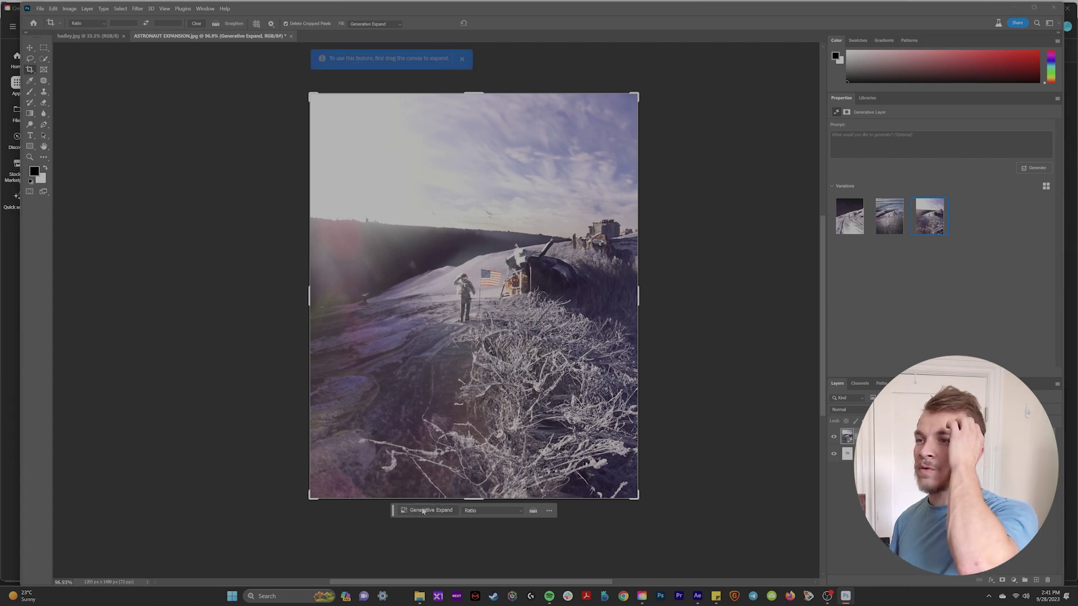
{"action": "left_click", "coordinate": [897, 221]}
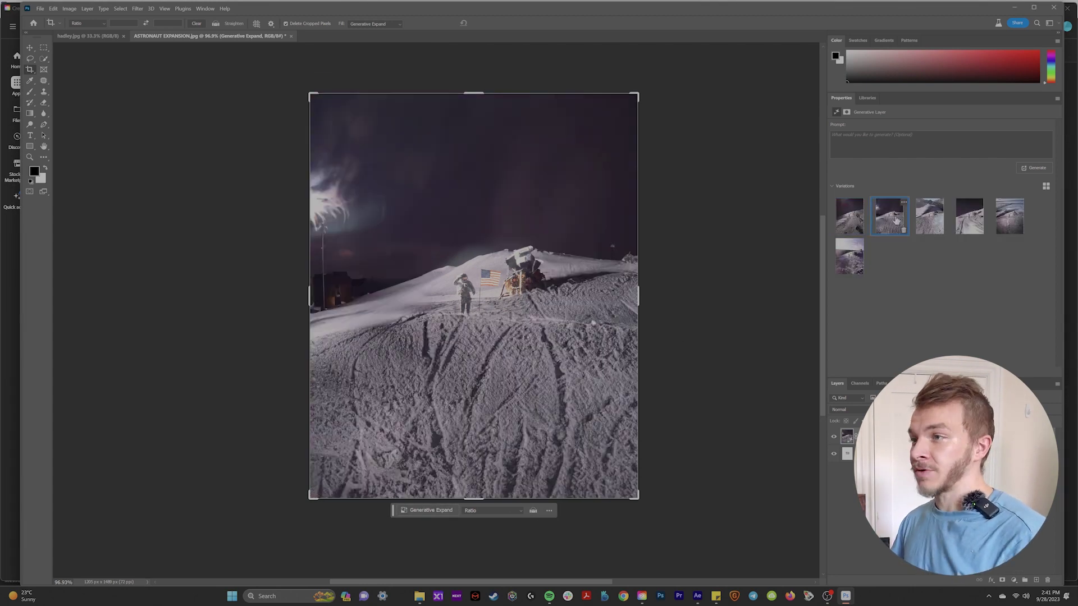
{"action": "left_click", "coordinate": [976, 217]}
{"action": "left_click", "coordinate": [1008, 217]}
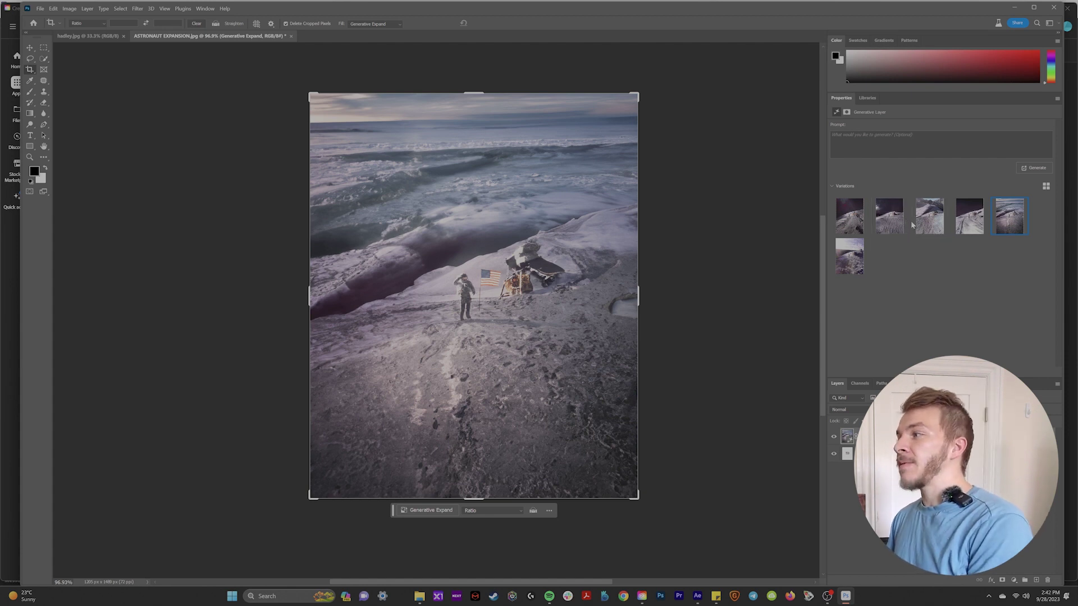
Extend the canvas above and below the scene into a taller portrait format and fill the new areas with Generative Expand
{"action": "left_click_drag", "start_coordinate": [471, 91], "coordinate": [480, 63]}
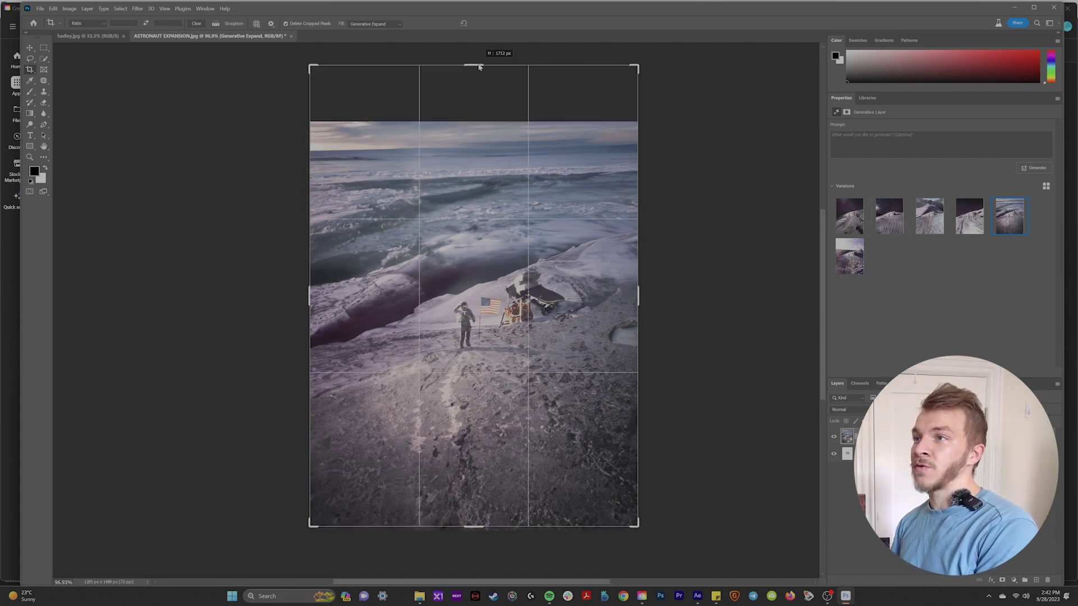
{"action": "left_click_drag", "start_coordinate": [476, 533], "coordinate": [476, 575]}
{"action": "left_click", "coordinate": [492, 23]}
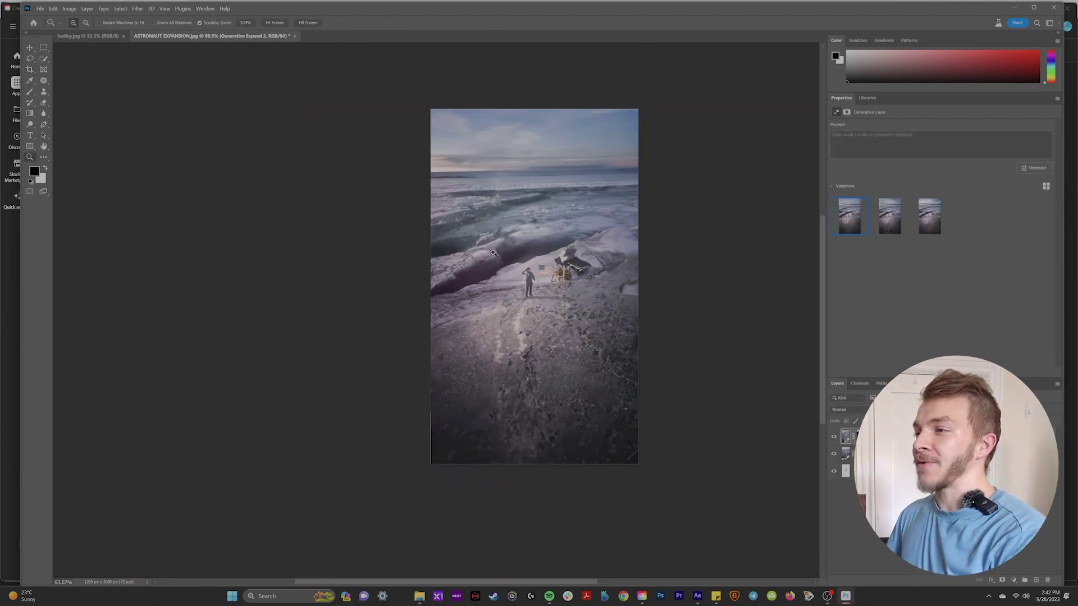
Compare the original cropped moon photo with the full expansion by hiding and restoring both generative layers
{"action": "key", "text": "z"}
{"action": "mouse_move", "coordinate": [488, 251]}
{"action": "left_mouse_down"}
{"action": "mouse_move", "coordinate": [499, 250]}
{"action": "mouse_move", "coordinate": [484, 251]}
{"action": "left_mouse_up"}
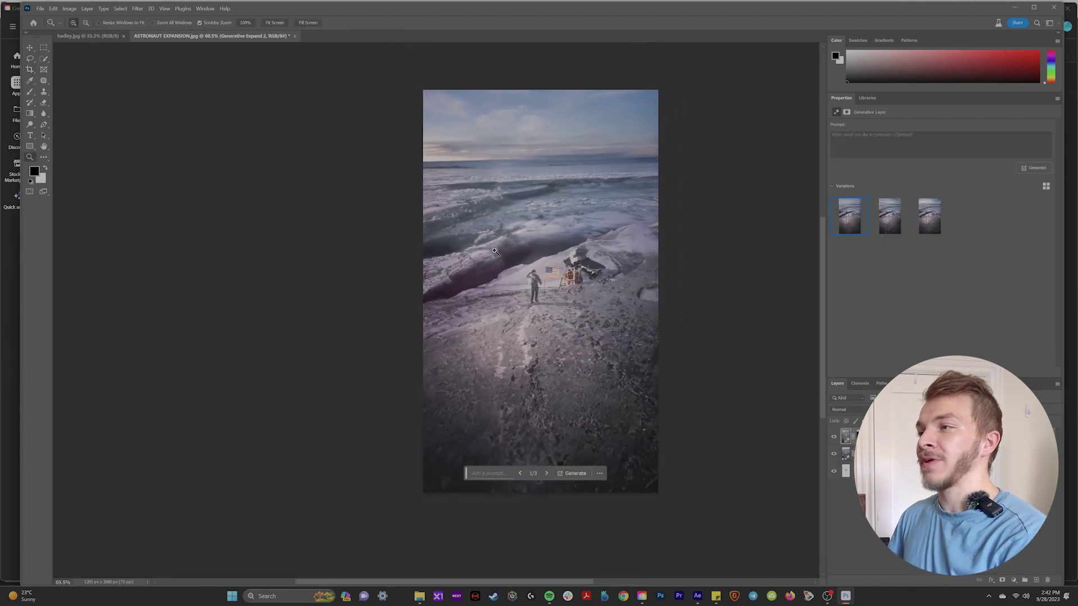
{"action": "key", "text": "c"}
{"action": "left_click", "coordinate": [834, 437]}
{"action": "left_click", "coordinate": [834, 454]}
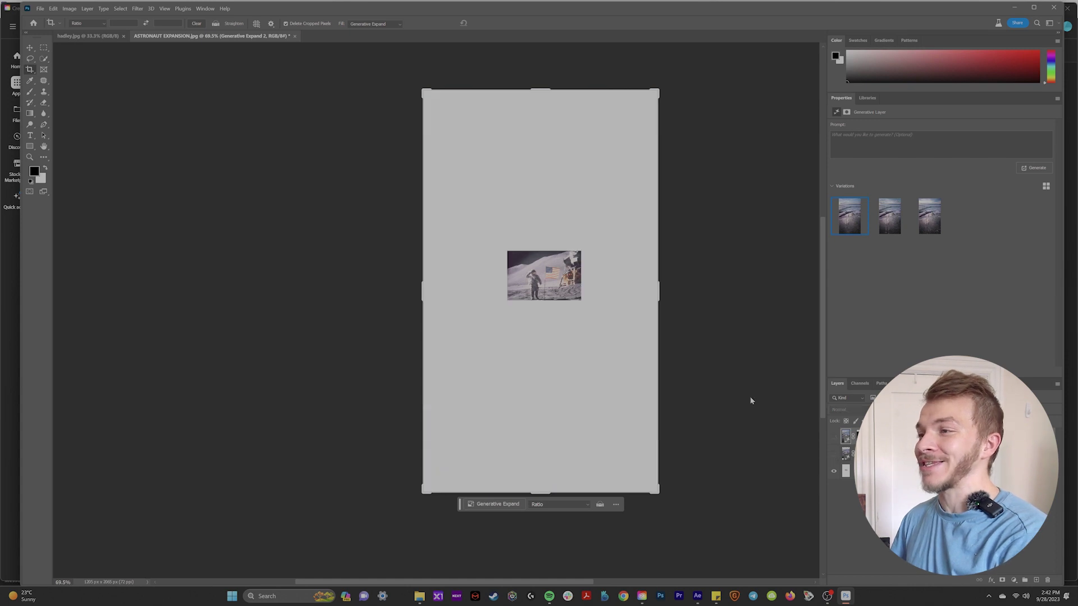
{"action": "key", "text": "z"}
{"action": "left_click_drag", "start_coordinate": [584, 293], "coordinate": [554, 290]}
{"action": "key", "text": "c"}
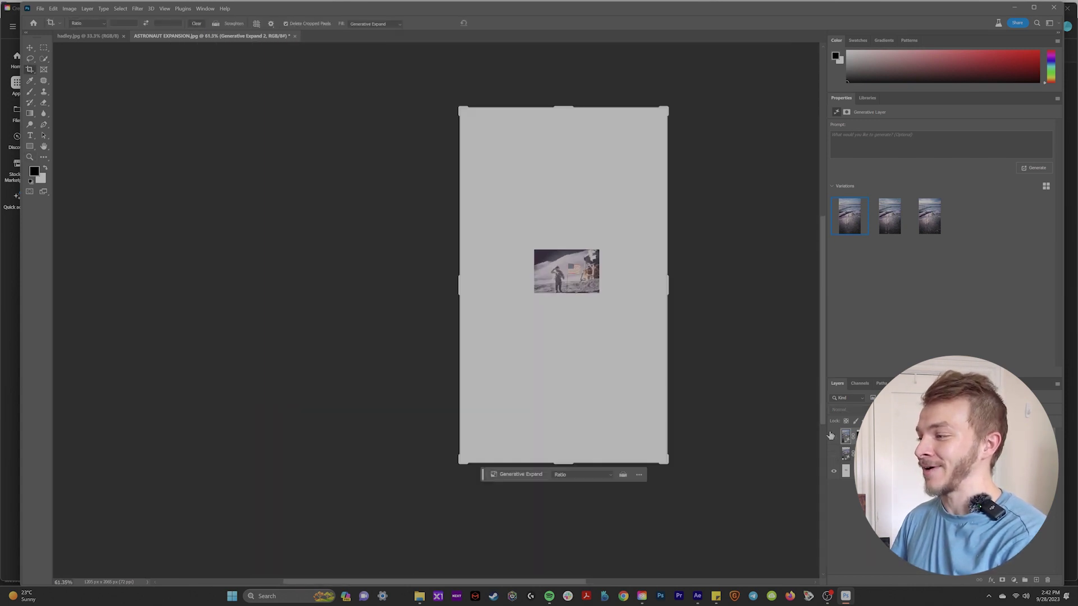
{"action": "left_click", "coordinate": [833, 436]}
{"action": "left_click", "coordinate": [834, 454]}
Combine the background and both generative layers into one smart object and export it as ASTRONAUT EXPANDED.png
{"action": "left_click", "coordinate": [875, 471]}
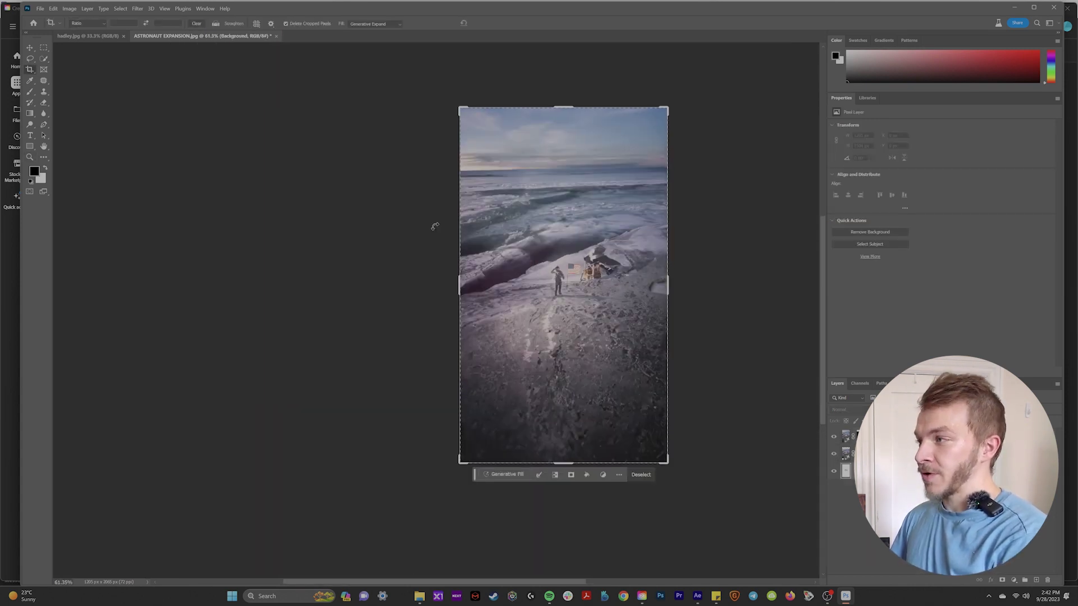
{"action": "left_click", "coordinate": [876, 437]}
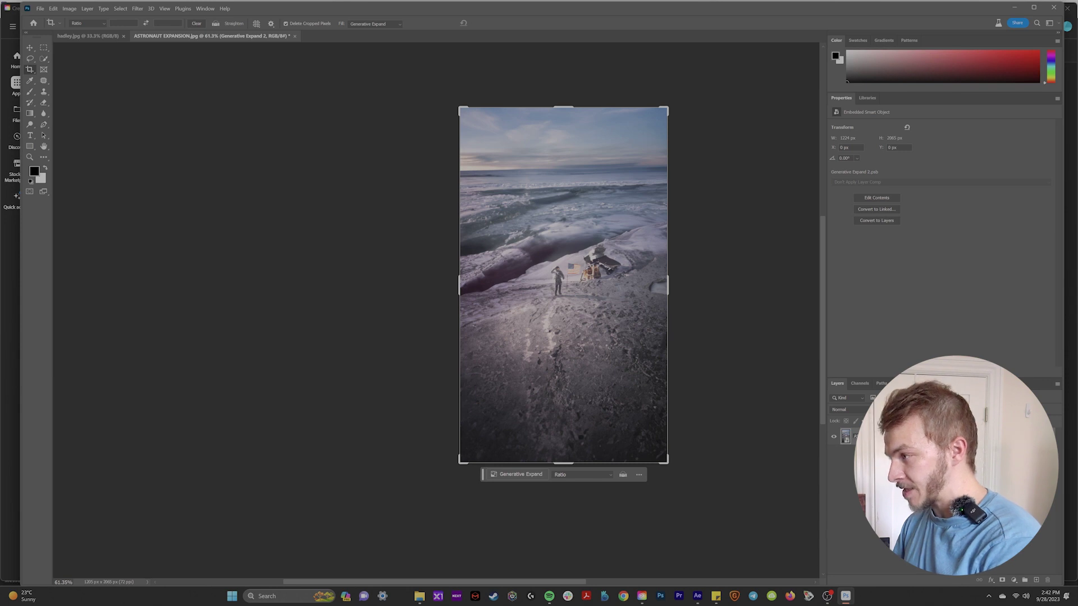
{"action": "key", "text": "Return"}
{"action": "right_click", "coordinate": [904, 437]}
{"action": "left_click", "coordinate": [924, 131]}
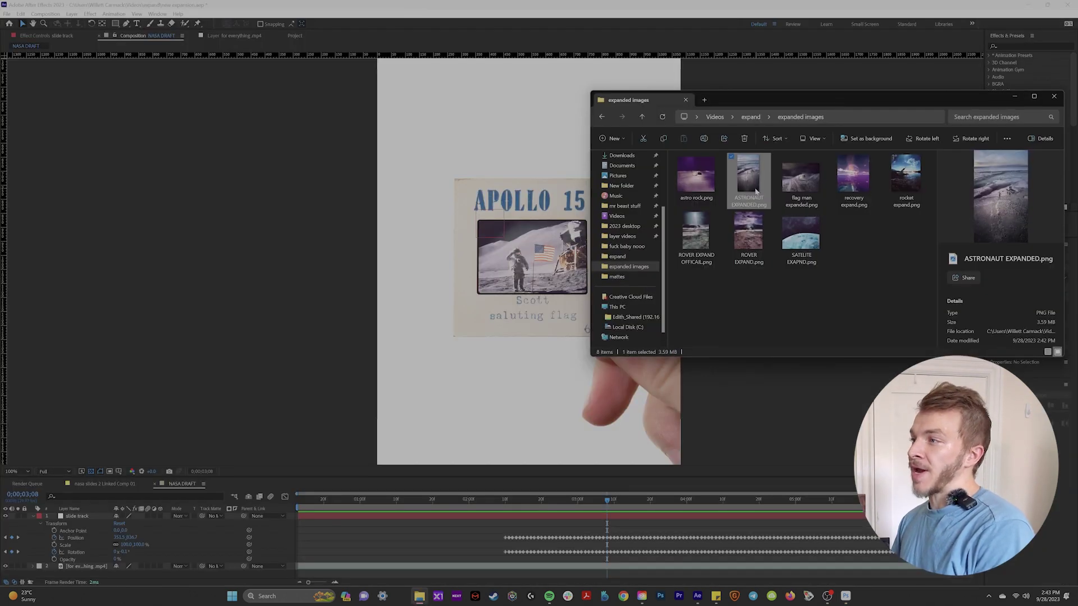
Switch to After Effects, add ASTRONAUT EXPANDED.png above the slide track layer, and align it semi-transparent over the slide's photo
{"action": "left_click_drag", "start_coordinate": [755, 192], "coordinate": [597, 525]}
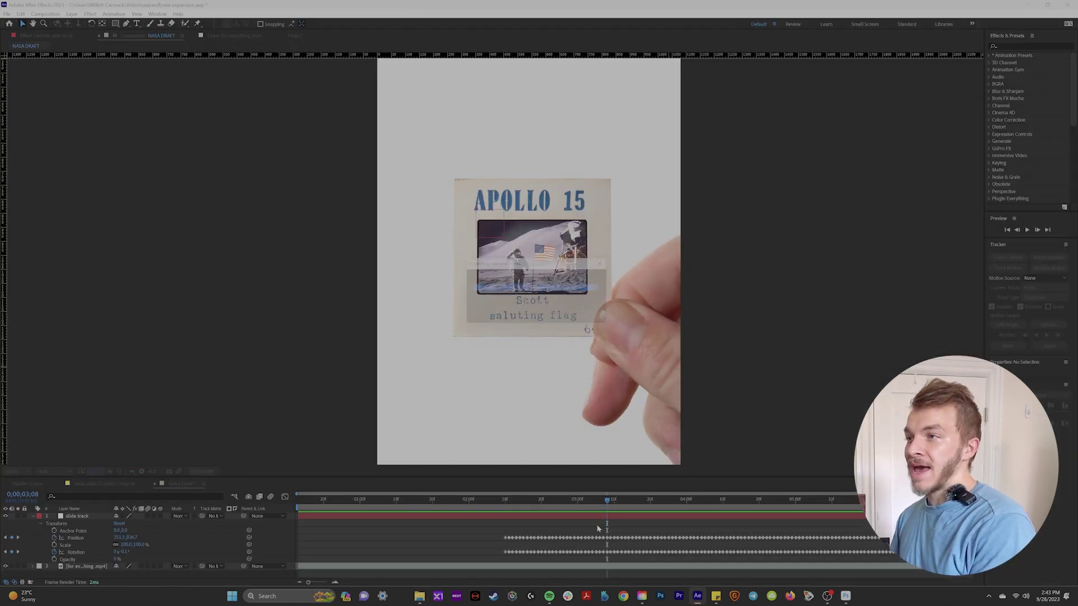
{"action": "key", "text": "t"}
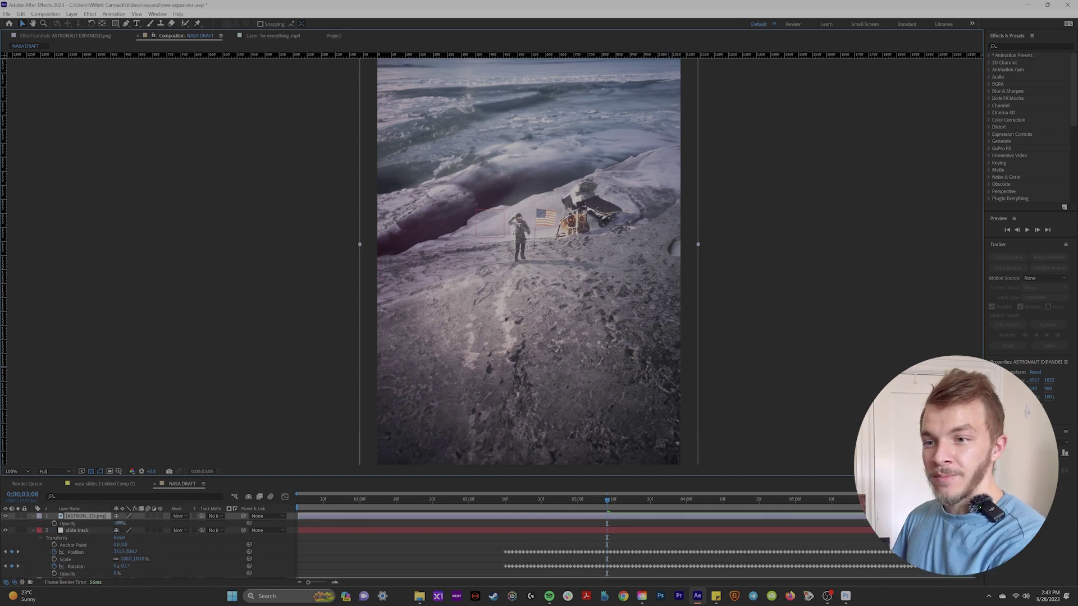
{"action": "left_click_drag", "start_coordinate": [119, 523], "coordinate": [101, 524]}
{"action": "scroll", "coordinate": [483, 315], "scroll_direction": "up", "scroll_amount": 5}
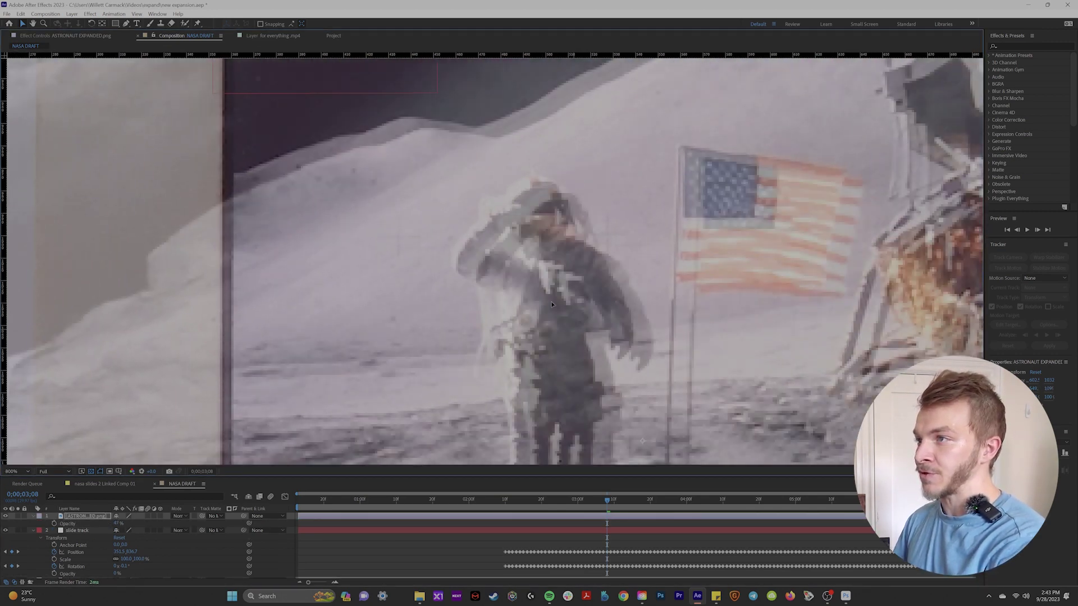
Check the expanded image's alignment with the slide photo by setting its opacity to 100% and toggling its visibility
{"action": "left_click_drag", "start_coordinate": [116, 523], "coordinate": [145, 523]}
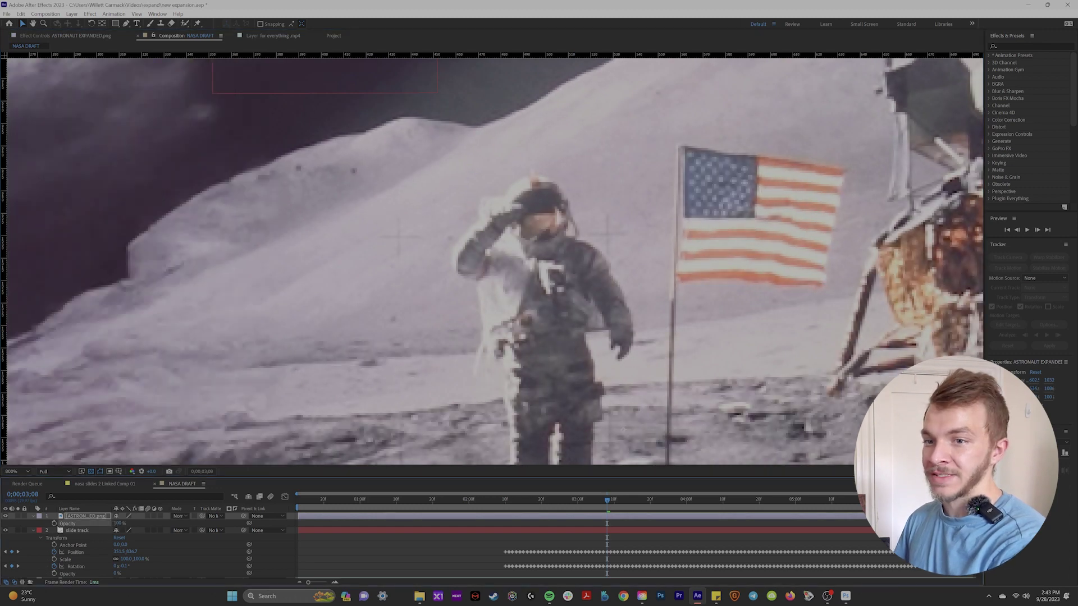
{"action": "left_click", "coordinate": [5, 516]}
{"action": "left_click", "coordinate": [5, 516]}
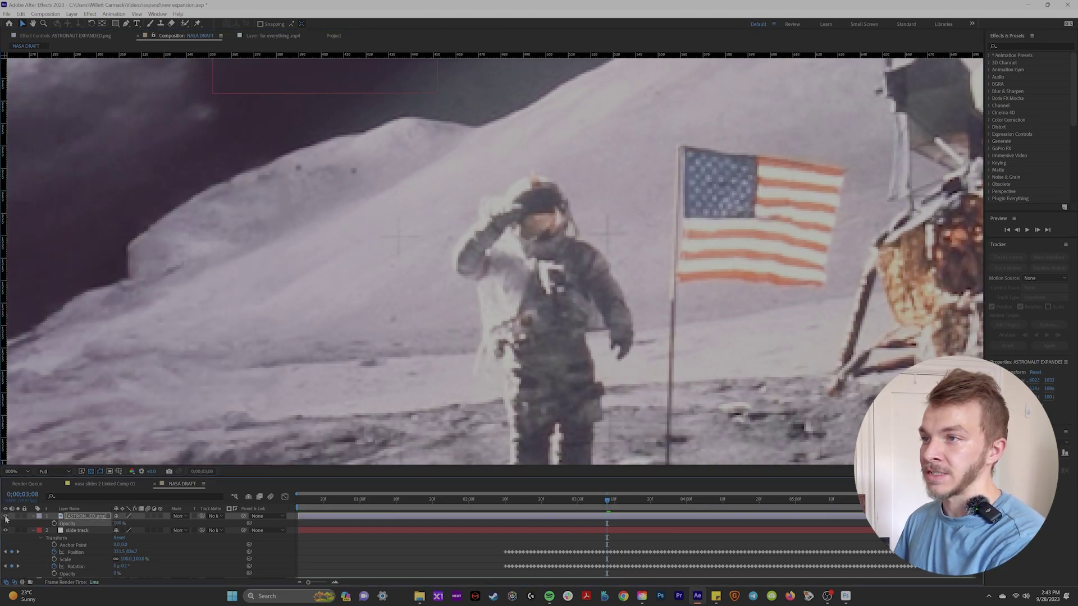
{"action": "left_click", "coordinate": [5, 516]}
{"action": "scroll", "coordinate": [453, 369], "scroll_direction": "down", "scroll_amount": 2}
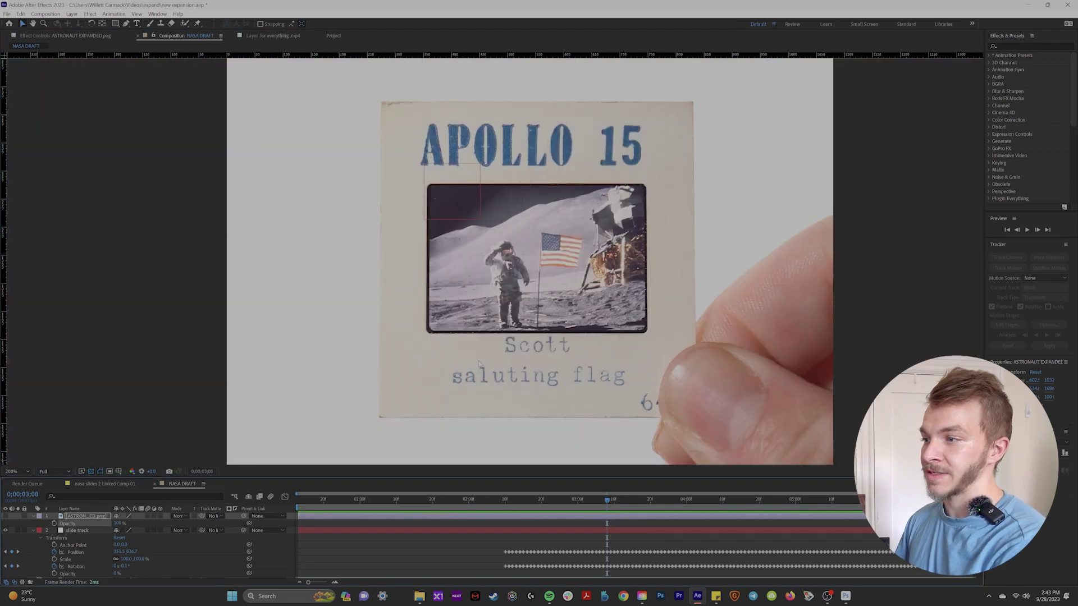
{"action": "left_click", "coordinate": [5, 515]}
Make the ASTRONAUT EXPANDED.png layer semi-transparent and parent it to the slide track layer
{"action": "key", "text": "comma"}
{"action": "left_click_drag", "start_coordinate": [119, 524], "coordinate": [105, 530]}
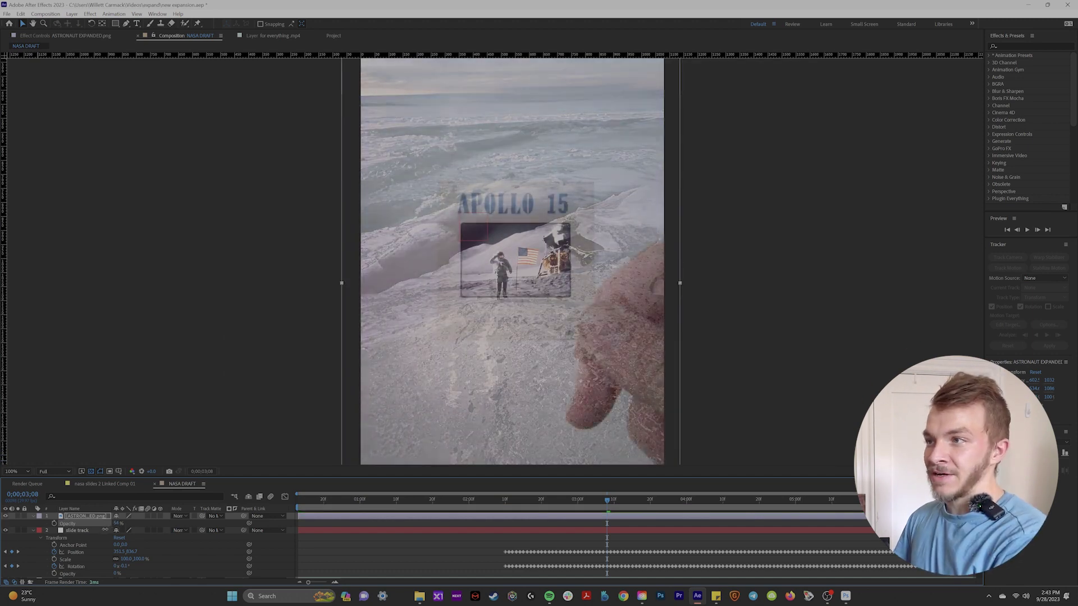
{"action": "left_click", "coordinate": [33, 531]}
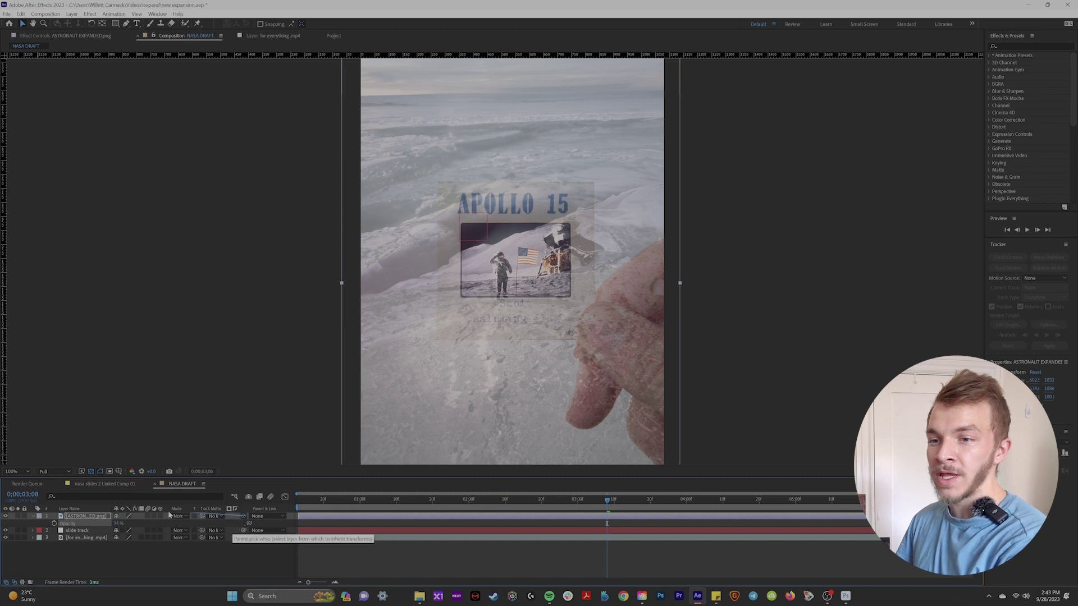
{"action": "left_click_drag", "start_coordinate": [83, 533], "coordinate": [83, 532]}
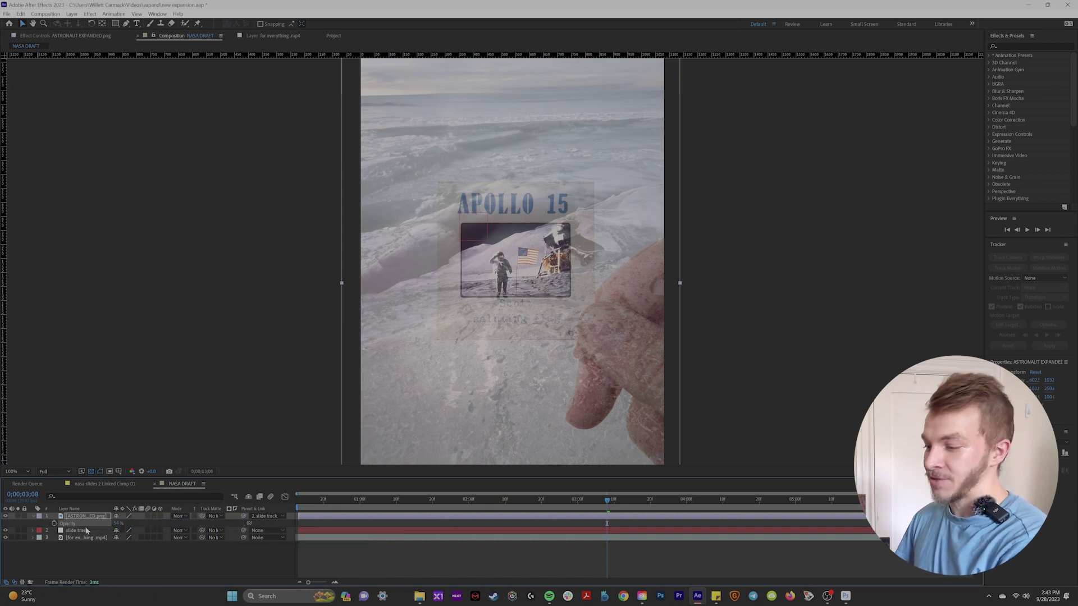
Preview how the expanded image follows the handheld slide, both semi-transparent and at 100% opacity
{"action": "key", "text": "space"}
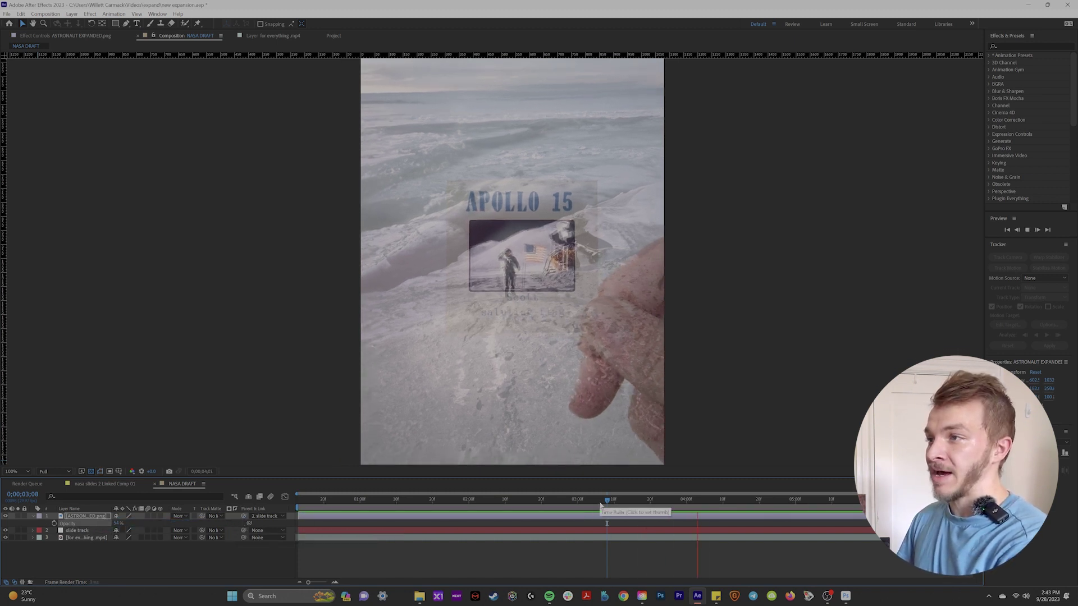
{"action": "left_click", "coordinate": [604, 499]}
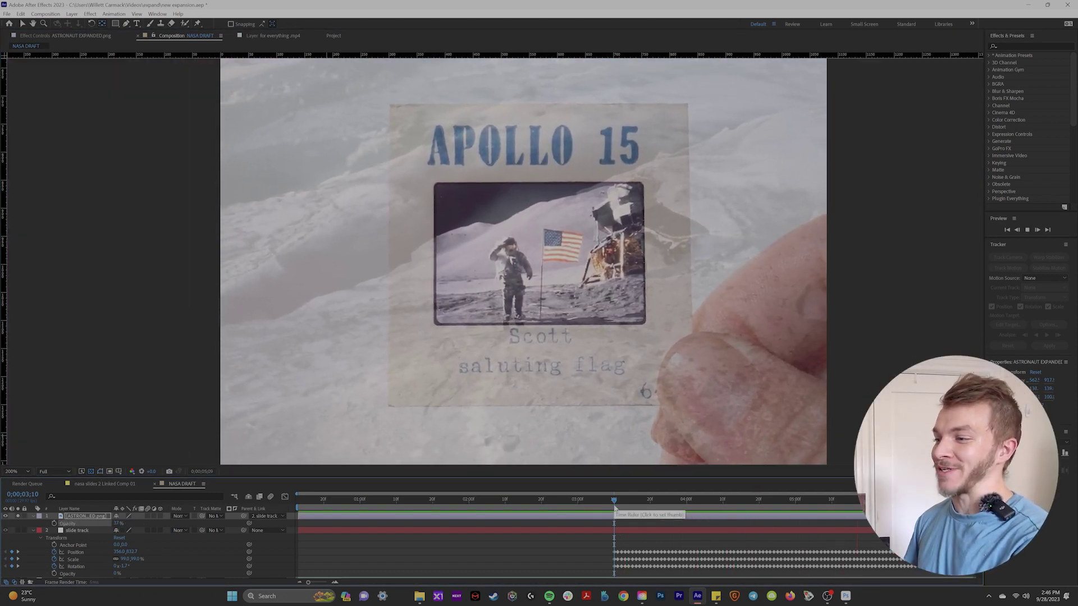
{"action": "left_click_drag", "start_coordinate": [118, 524], "coordinate": [153, 525]}
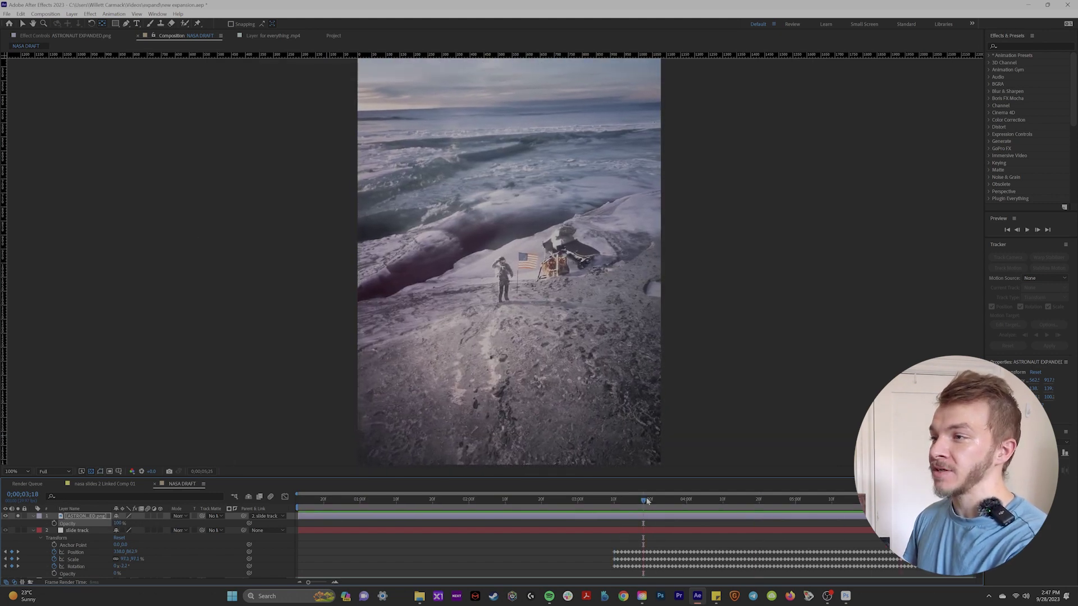
{"action": "key", "text": "space"}
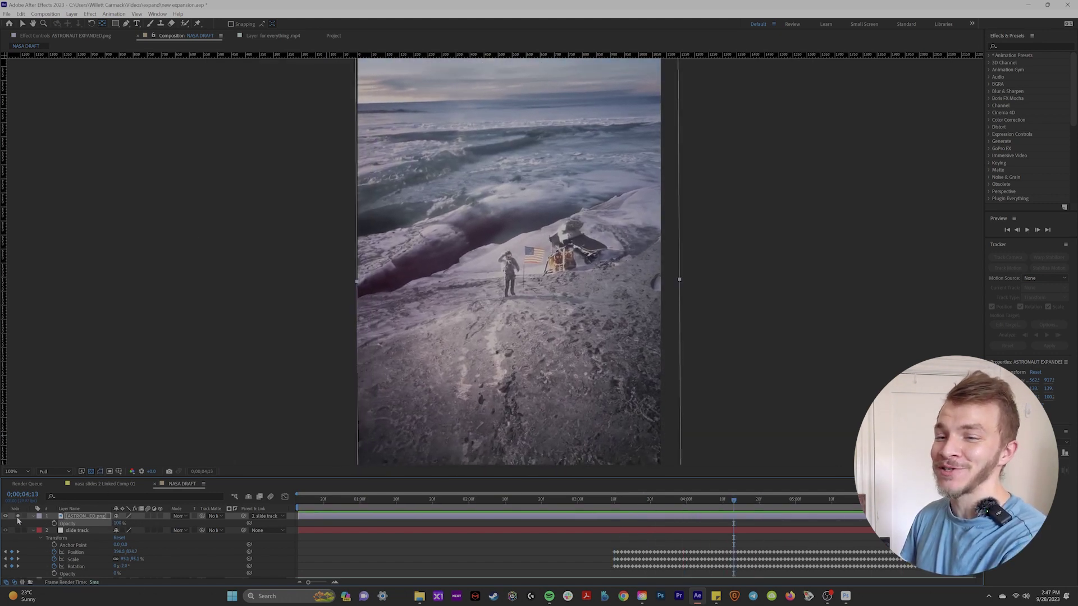
Draw a Pen tool mask just inside the slide's photo frame on the expanded image layer and set it to Subtract
{"action": "left_click", "coordinate": [19, 517]}
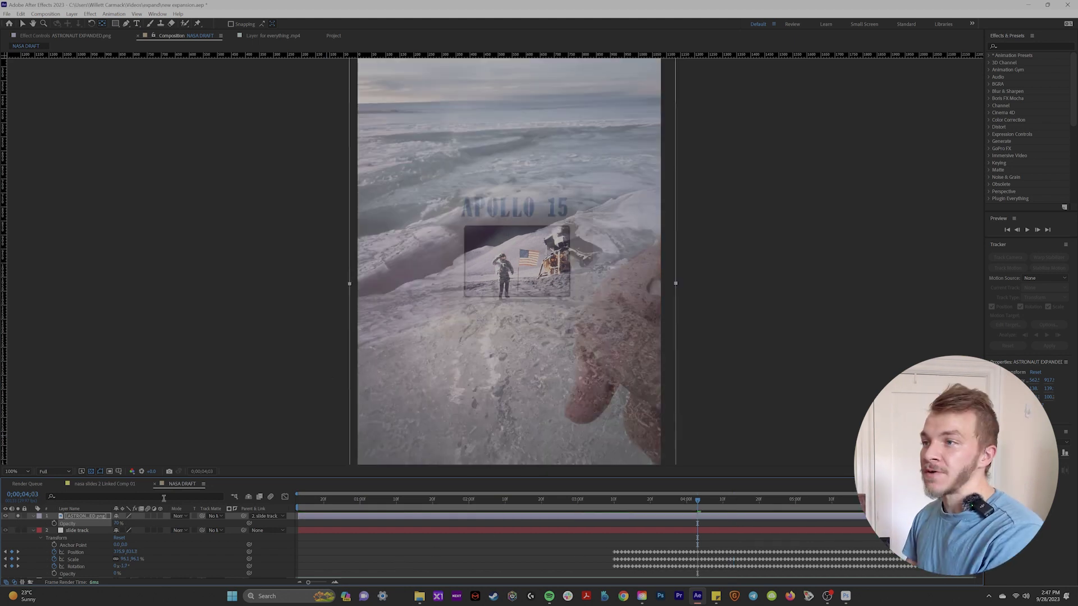
{"action": "scroll", "coordinate": [436, 247], "scroll_direction": "up", "scroll_amount": 1}
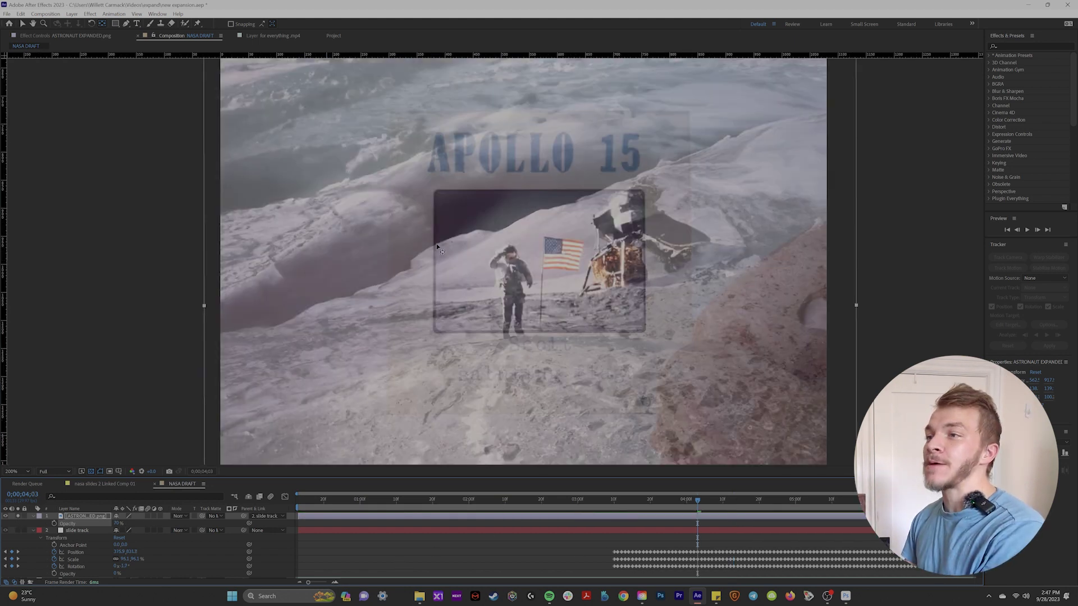
{"action": "left_click_drag", "start_coordinate": [447, 198], "coordinate": [454, 198]}
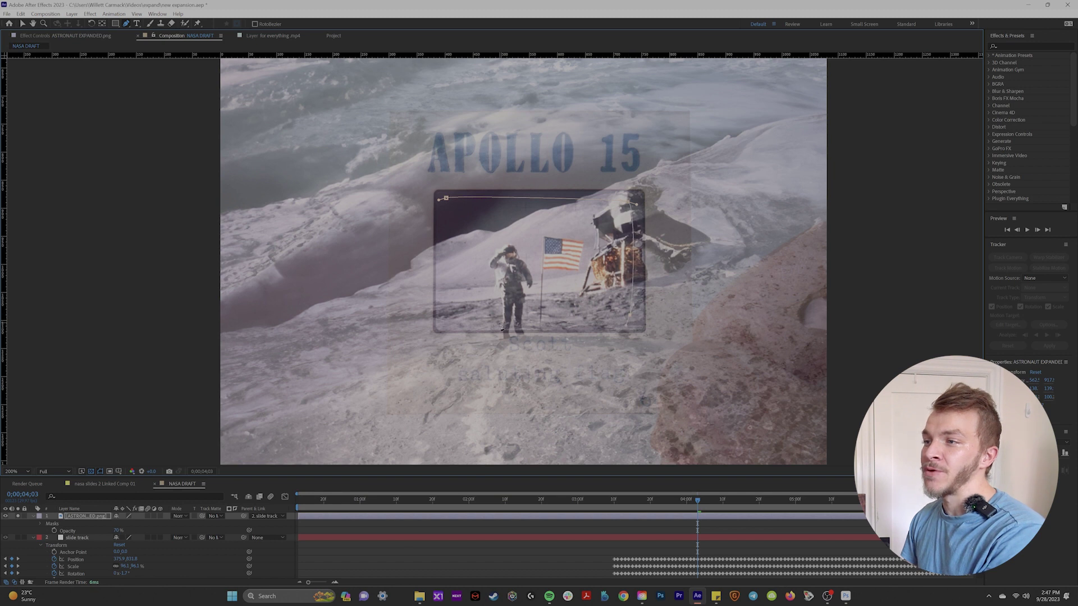
{"action": "left_click", "coordinate": [446, 197]}
{"action": "key", "text": "m"}
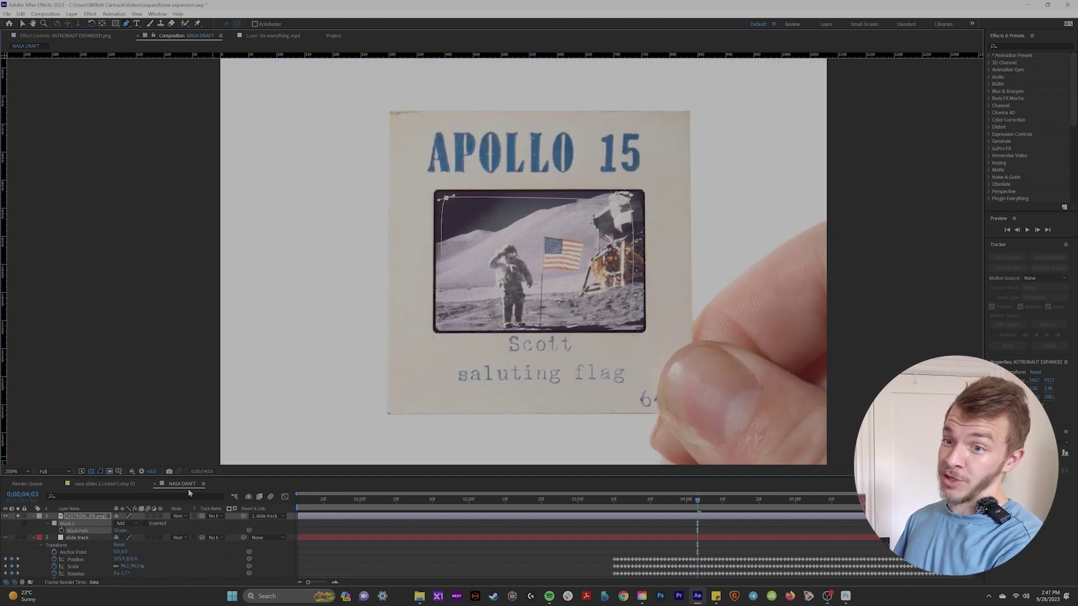
{"action": "left_click", "coordinate": [124, 523]}
{"action": "left_click", "coordinate": [137, 475]}
Set the expanded image's opacity to 100% and adjust Mask 1's feather to soften the seam around the slide photo
{"action": "key", "text": "t"}
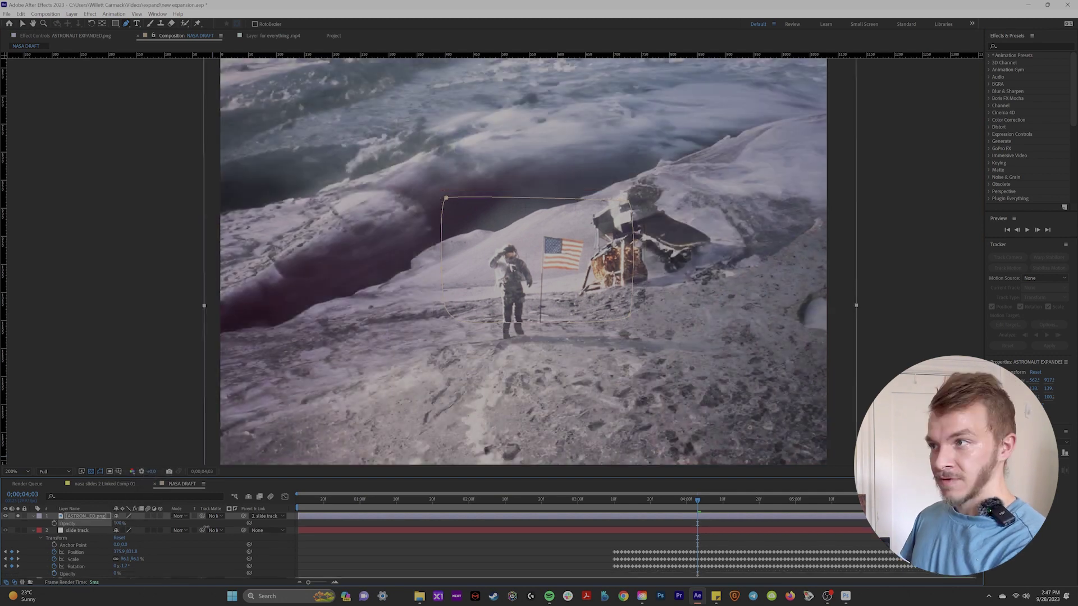
{"action": "scroll", "coordinate": [622, 308], "scroll_direction": "up", "scroll_amount": 2}
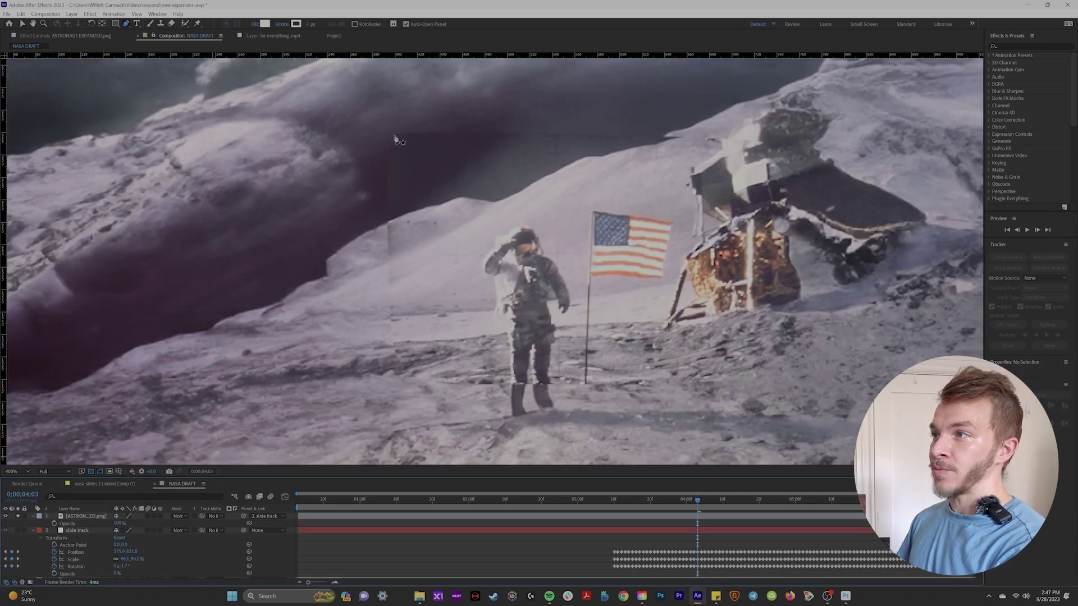
{"action": "left_click", "coordinate": [84, 516]}
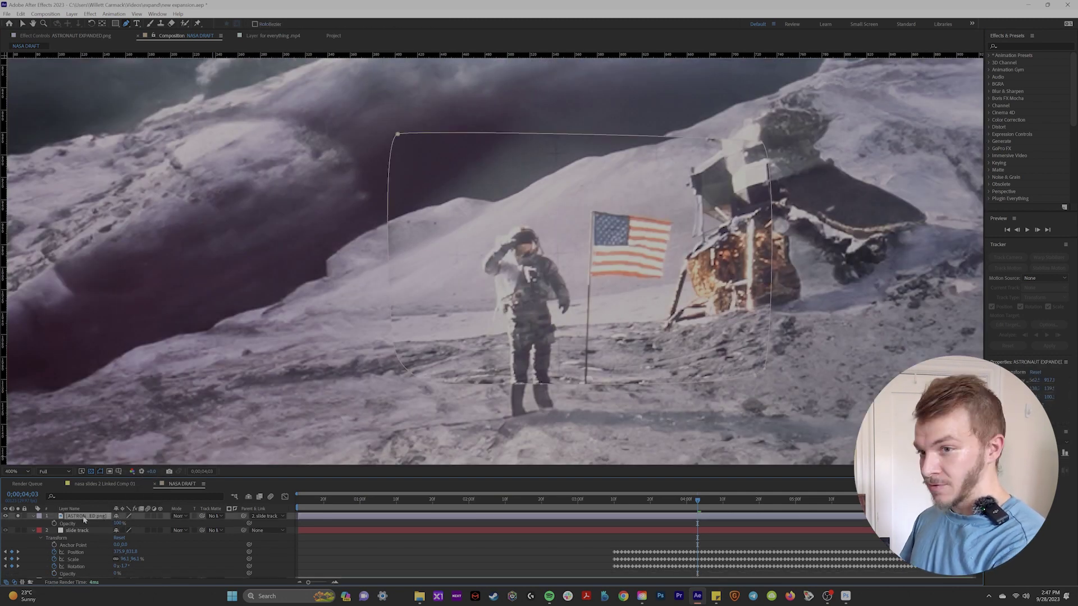
{"action": "key", "text": "m"}
{"action": "key", "text": "m"}
{"action": "left_click_drag", "start_coordinate": [123, 538], "coordinate": [106, 551]}
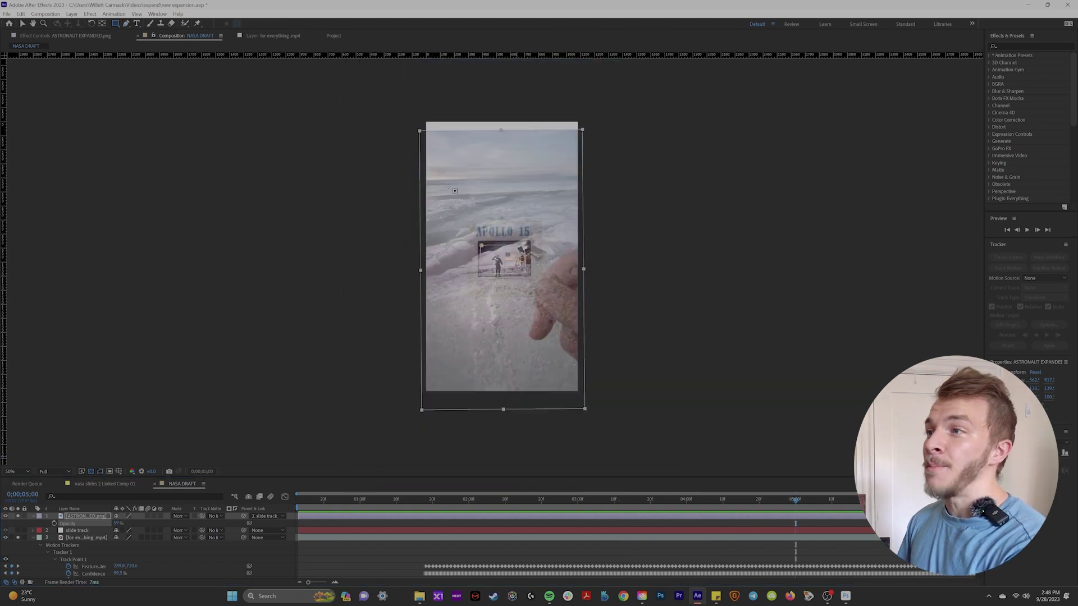
Add a rectangular mask set to Intersect on the expanded image layer, cropping it to a portrait frame around the slide
{"action": "key", "text": "m"}
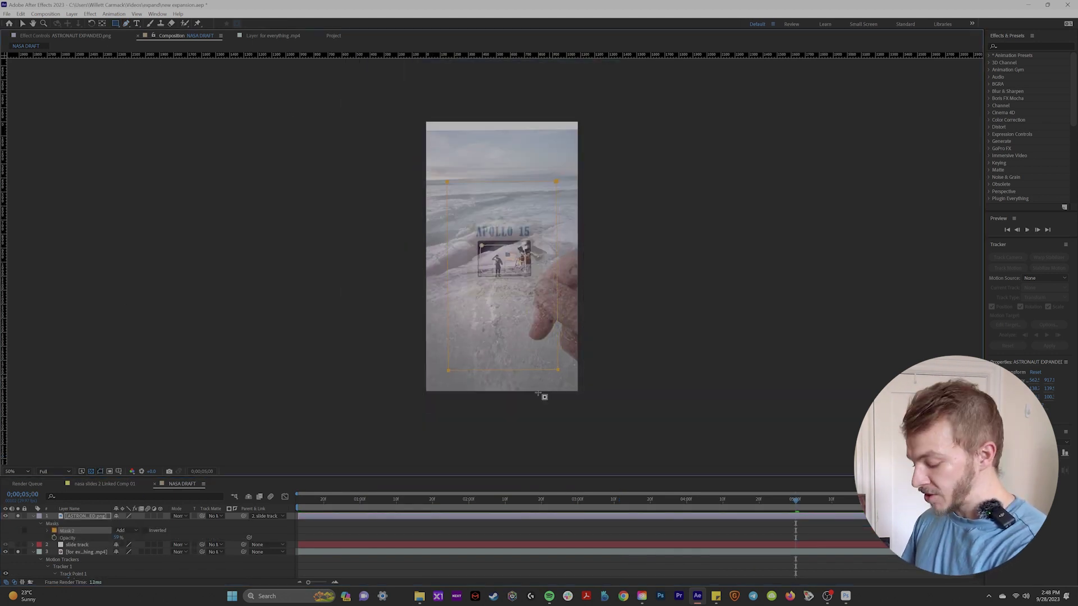
{"action": "key", "text": "m"}
{"action": "left_click", "coordinate": [133, 538]}
{"action": "left_click", "coordinate": [138, 499]}
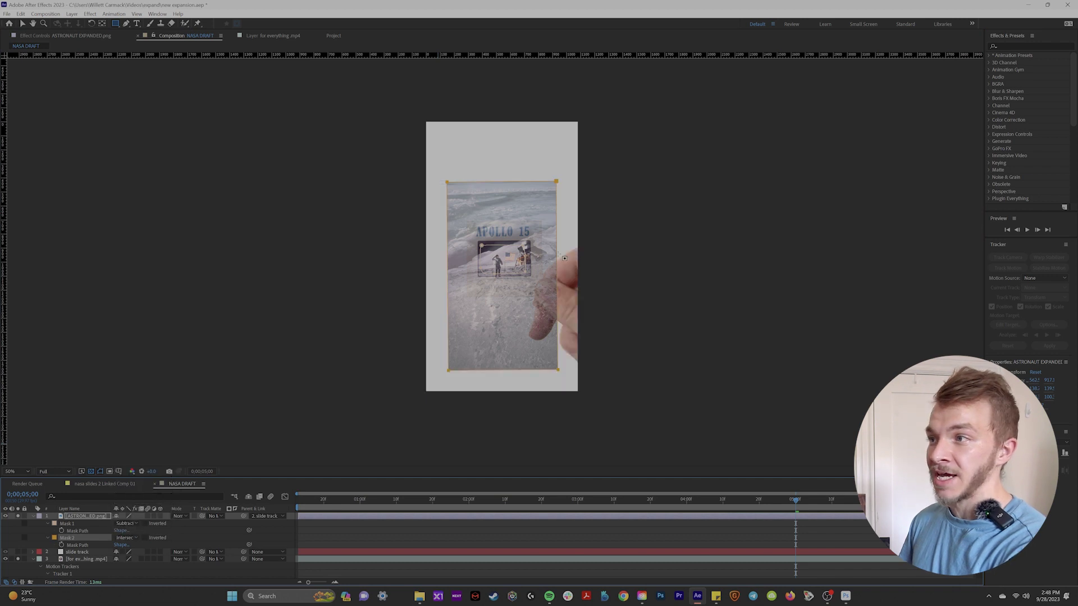
{"action": "double_click", "coordinate": [556, 182]}
{"action": "left_click_drag", "start_coordinate": [546, 219], "coordinate": [548, 211]}
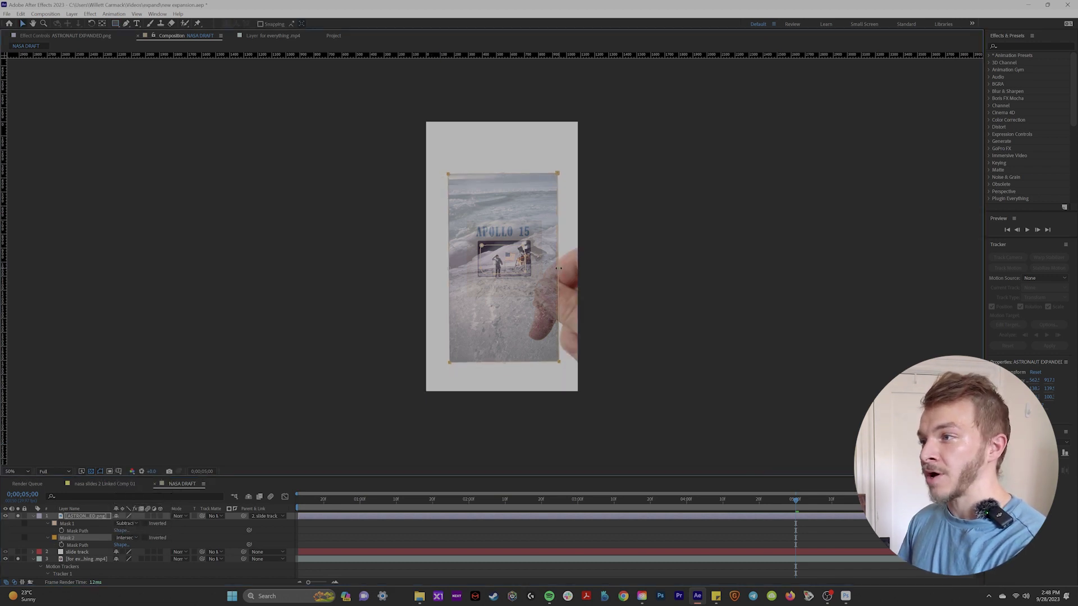
{"action": "left_click_drag", "start_coordinate": [558, 269], "coordinate": [555, 271]}
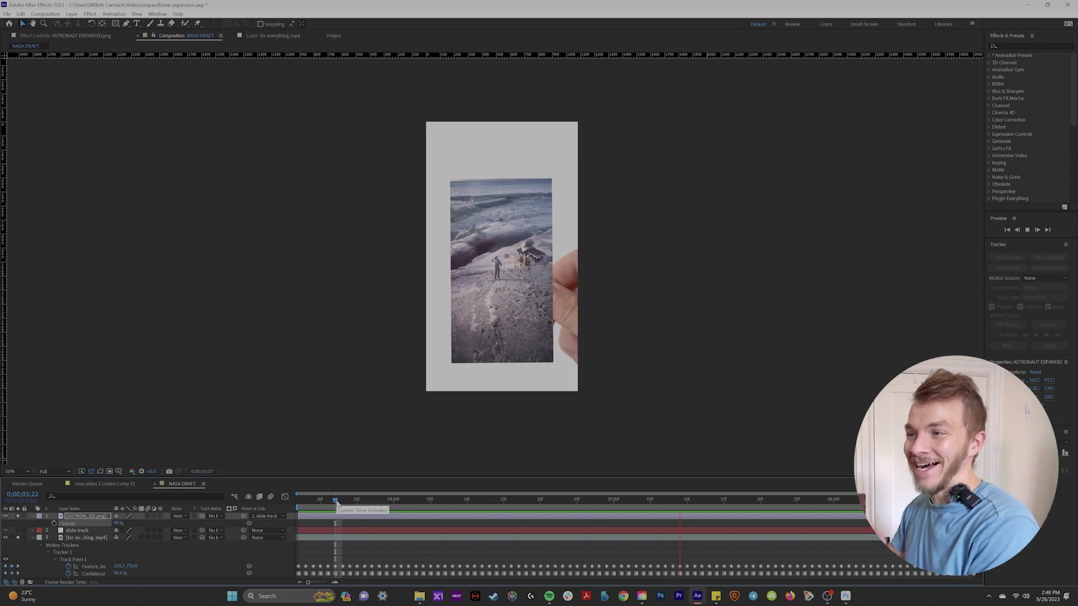
At 0;00;04;06, duplicate the handheld slide footage layer and move the copy to the top of the layer stack
{"action": "key", "text": "space"}
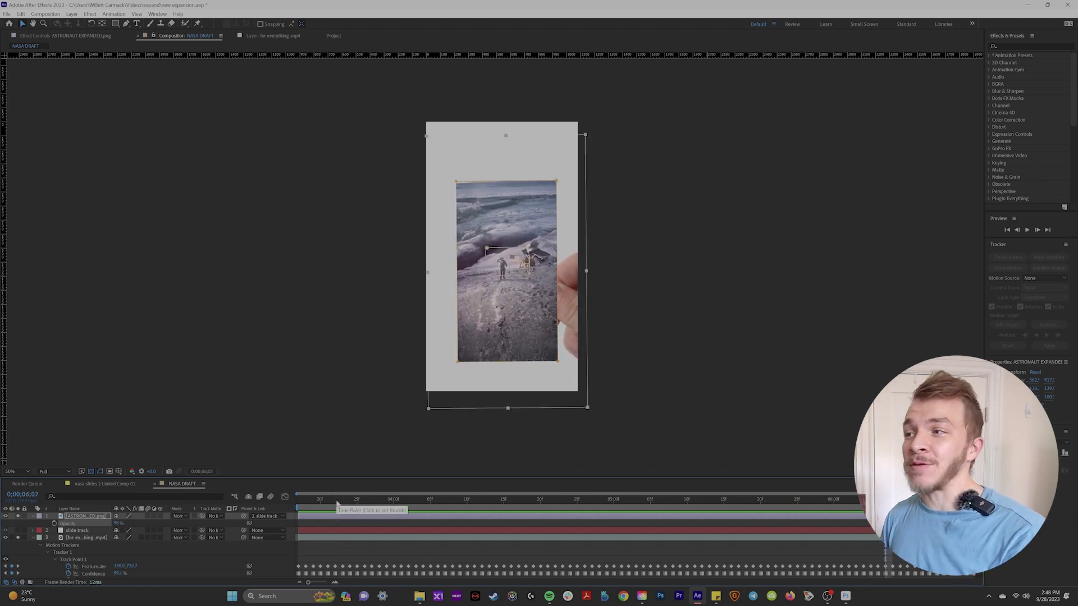
{"action": "left_click_drag", "start_coordinate": [337, 504], "coordinate": [438, 500]}
{"action": "left_click", "coordinate": [73, 532]}
{"action": "key", "text": "ctrl+d"}
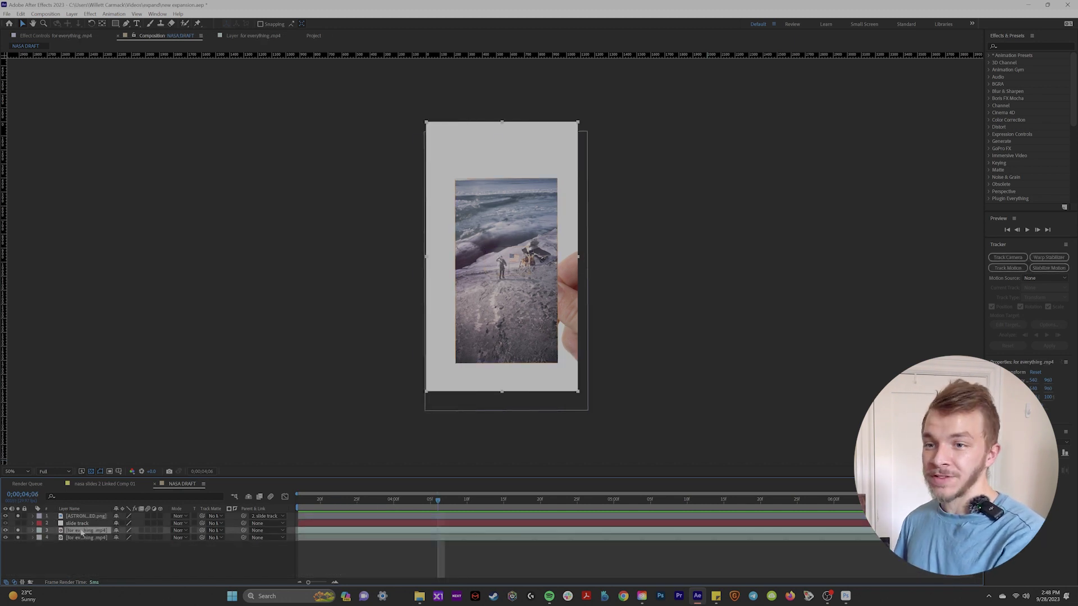
{"action": "key", "text": "ctrl+shift+bracketright"}
{"action": "key", "text": "period"}
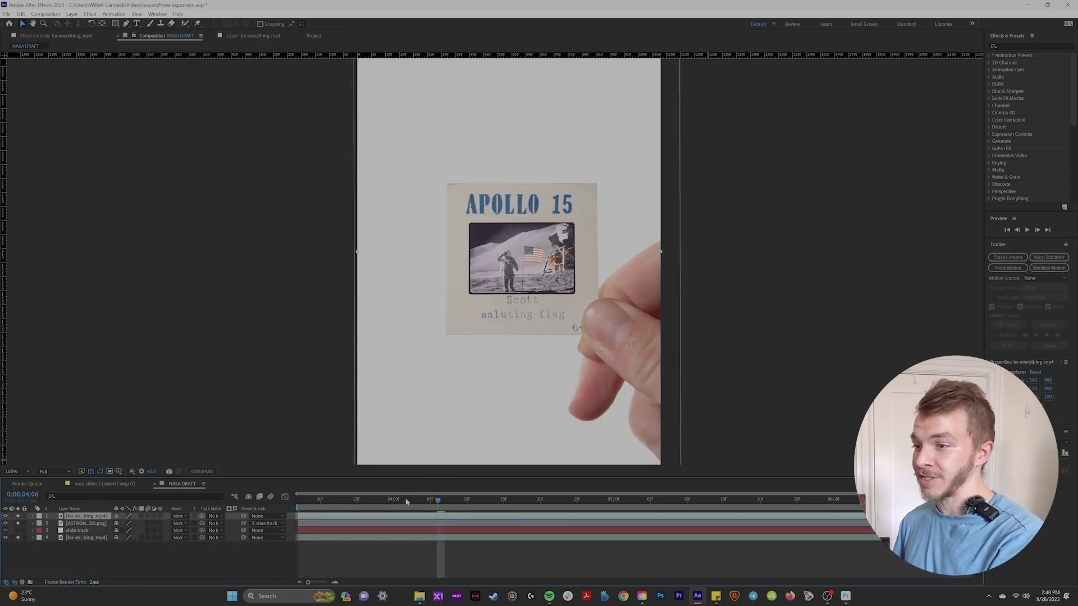
Create a comp-sized dark gray solid above the duplicated footage
{"action": "left_click", "coordinate": [72, 13]}
{"action": "mouse_move", "coordinate": [85, 20]}
{"action": "left_click", "coordinate": [228, 30]}
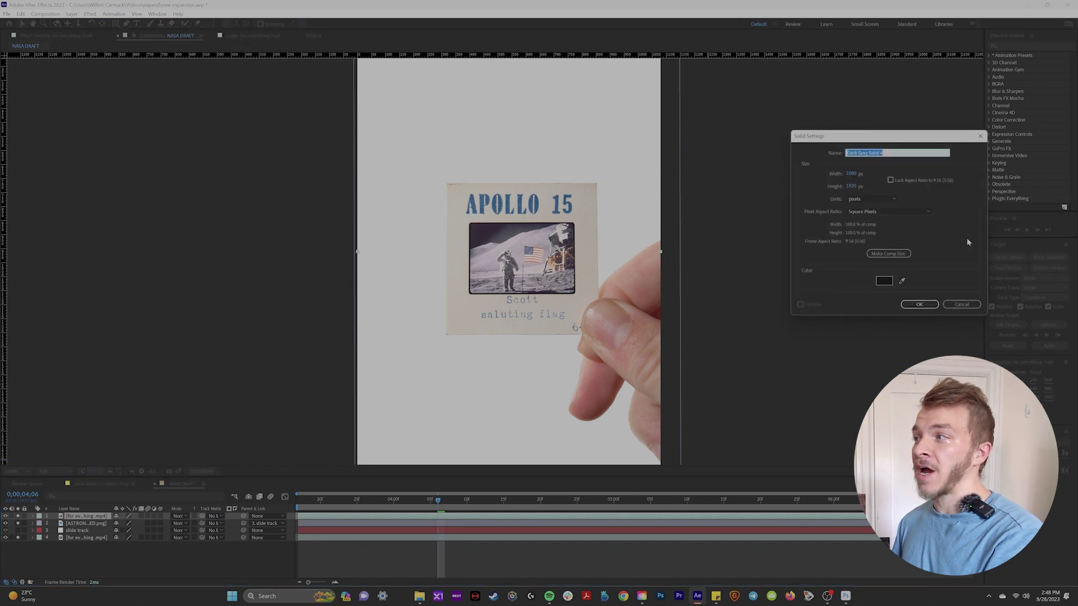
{"action": "left_click", "coordinate": [919, 305]}
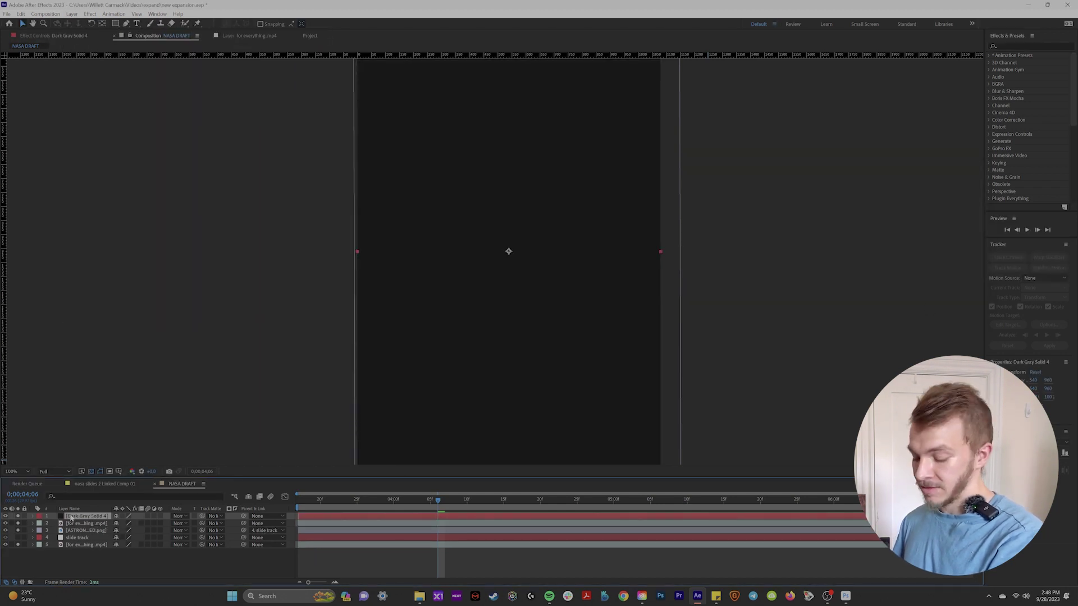
Enlarge the dark gray solid past the frame edge and mask it to the outline of the thumb
{"action": "key", "text": "s"}
{"action": "left_click", "coordinate": [5, 516]}
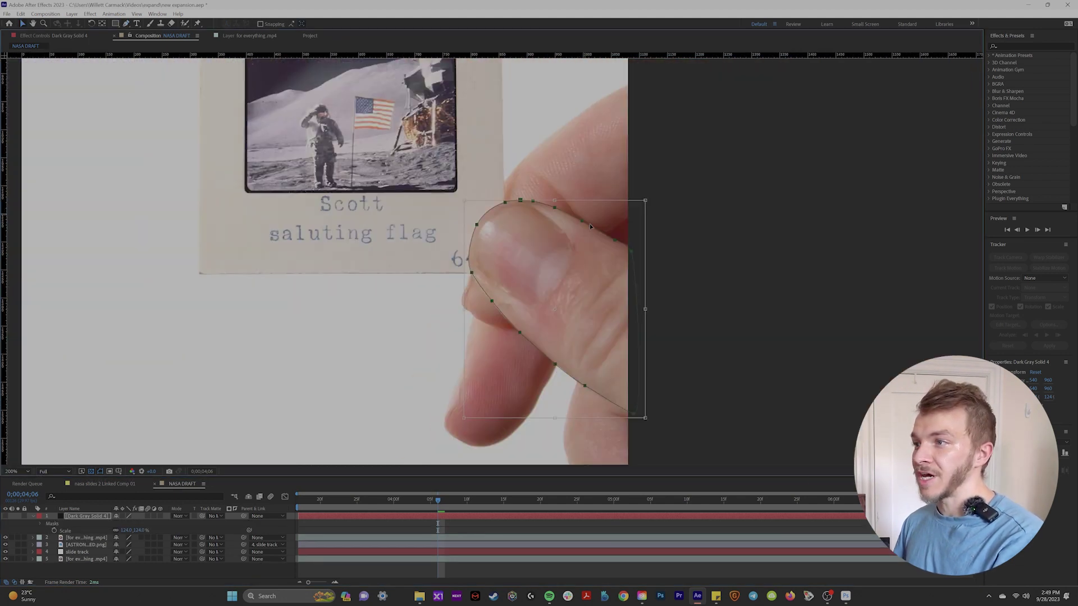
{"action": "left_click", "coordinate": [7, 517]}
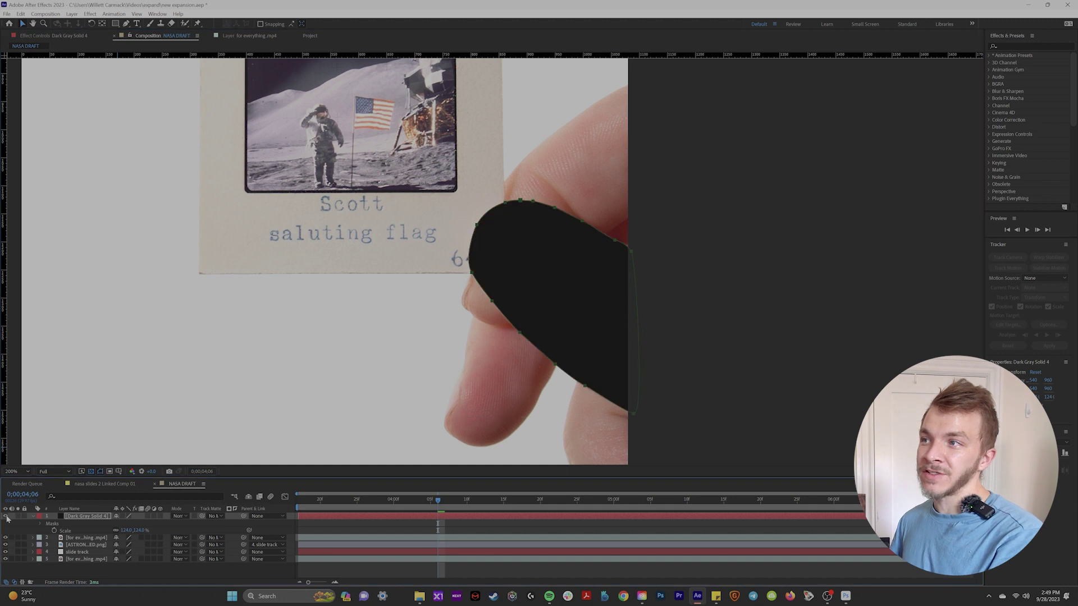
{"action": "key", "text": "comma"}
{"action": "key", "text": "period"}
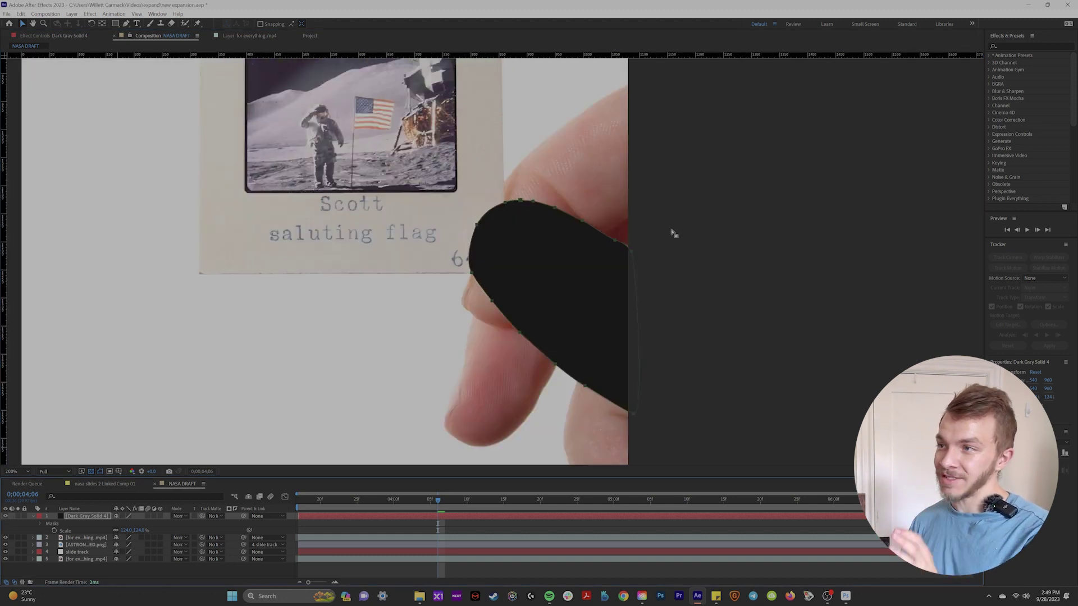
Set the thumb-shaped solid as the track matte of the top footage copy and scrub nearby frames to check it
{"action": "left_click", "coordinate": [18, 538]}
{"action": "left_click", "coordinate": [85, 539]}
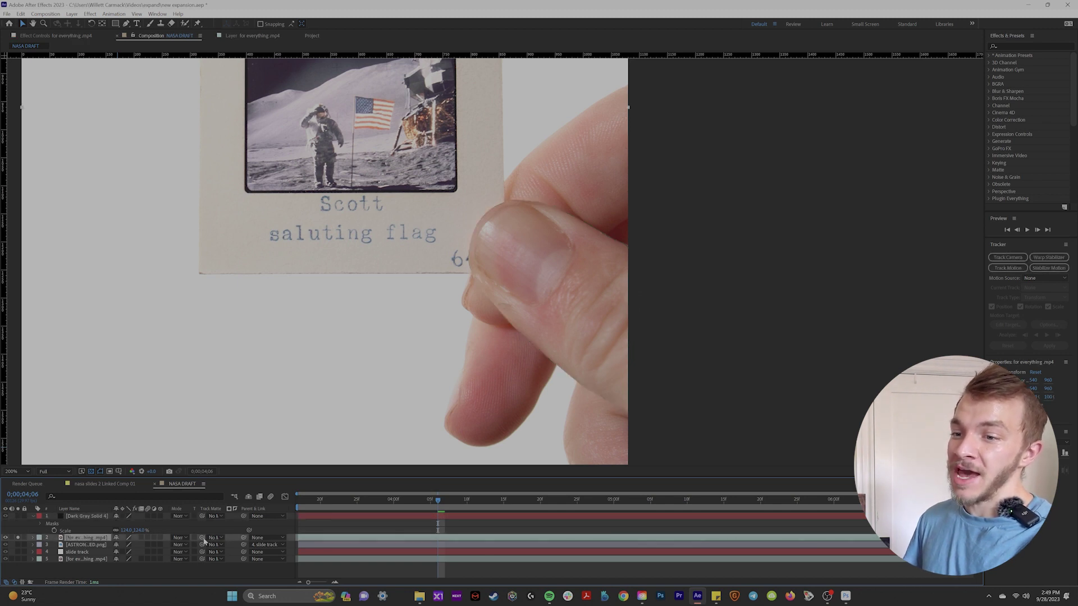
{"action": "left_click_drag", "start_coordinate": [202, 538], "coordinate": [84, 517]}
{"action": "scroll", "coordinate": [570, 416], "scroll_direction": "down", "scroll_amount": 2}
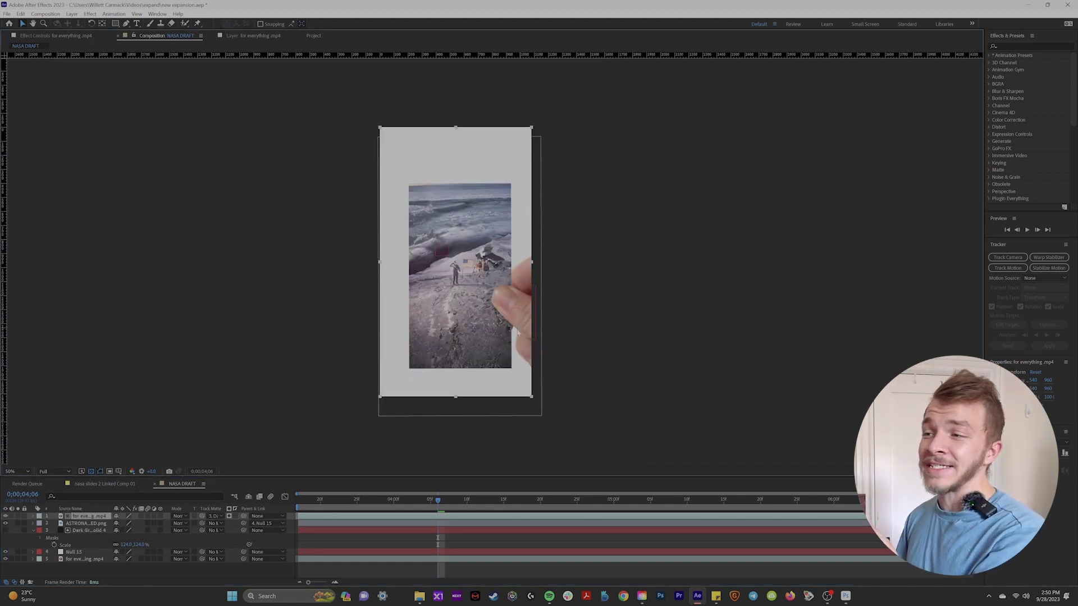
{"action": "mouse_move", "coordinate": [438, 503]}
{"action": "left_mouse_down"}
{"action": "mouse_move", "coordinate": [422, 505]}
{"action": "mouse_move", "coordinate": [440, 505]}
{"action": "mouse_move", "coordinate": [423, 505]}
{"action": "mouse_move", "coordinate": [431, 508]}
{"action": "left_mouse_up"}
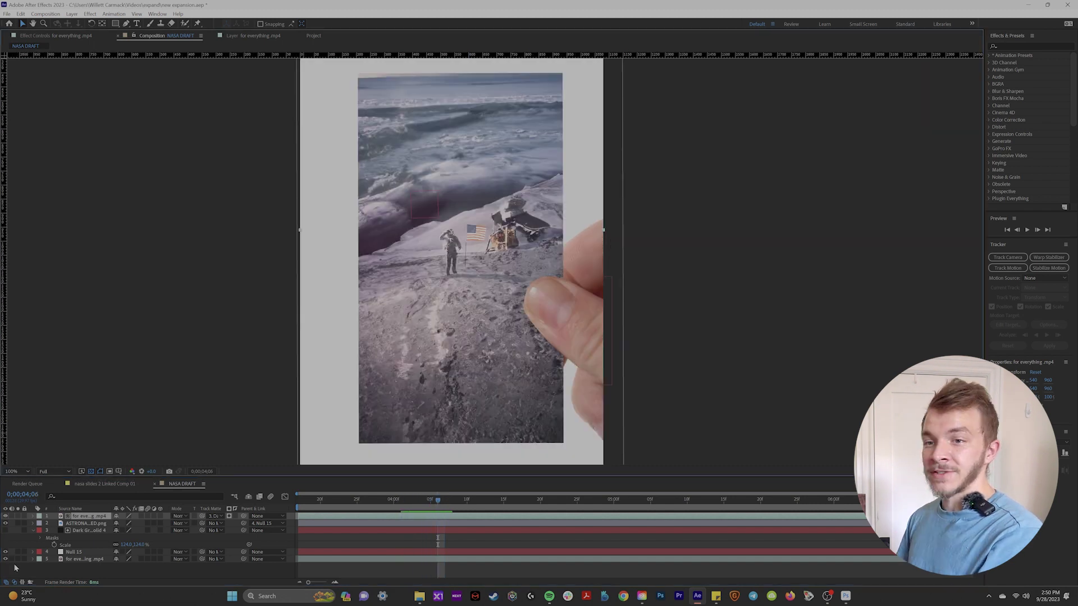
Place a position track point on the thumb's tip in the slide footage and analyze its motion forward
{"action": "left_click", "coordinate": [18, 559]}
{"action": "scroll", "coordinate": [610, 370], "scroll_direction": "up", "scroll_amount": 1}
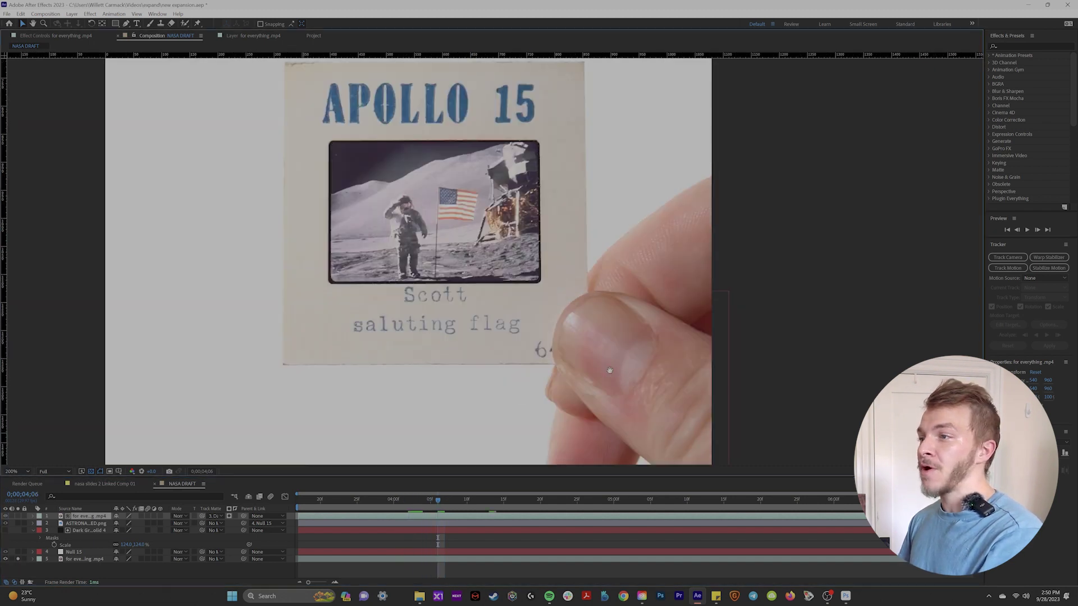
{"action": "left_click_drag", "start_coordinate": [610, 370], "coordinate": [569, 287]}
{"action": "left_click", "coordinate": [1016, 269]}
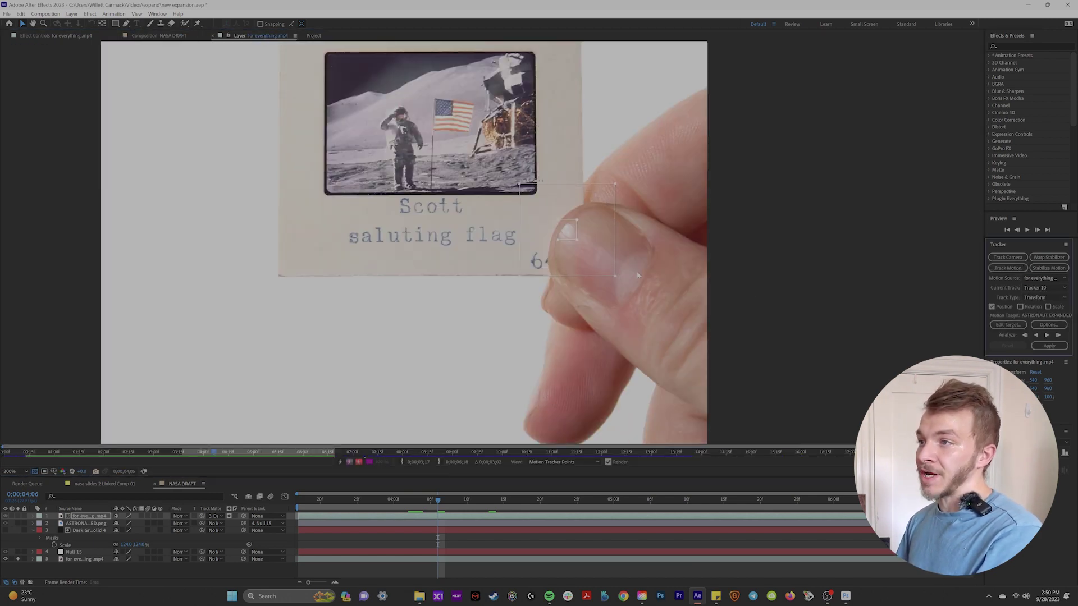
{"action": "left_click", "coordinate": [1046, 335]}
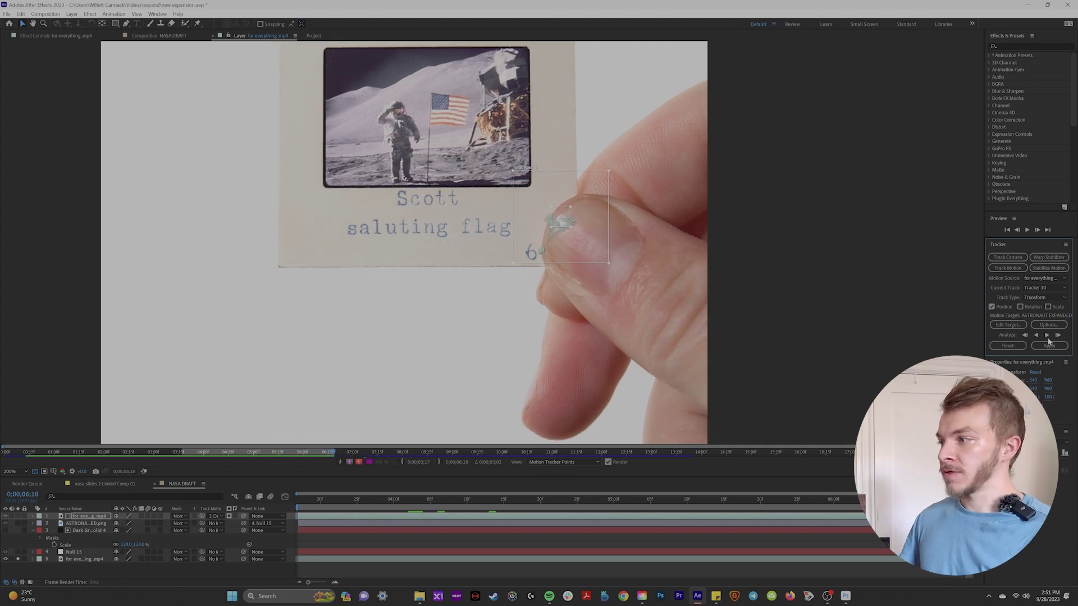
{"action": "left_click", "coordinate": [1047, 336]}
Create a null object named finger track and assign the thumb's motion track to it
{"action": "left_click", "coordinate": [71, 14]}
{"action": "mouse_move", "coordinate": [85, 25]}
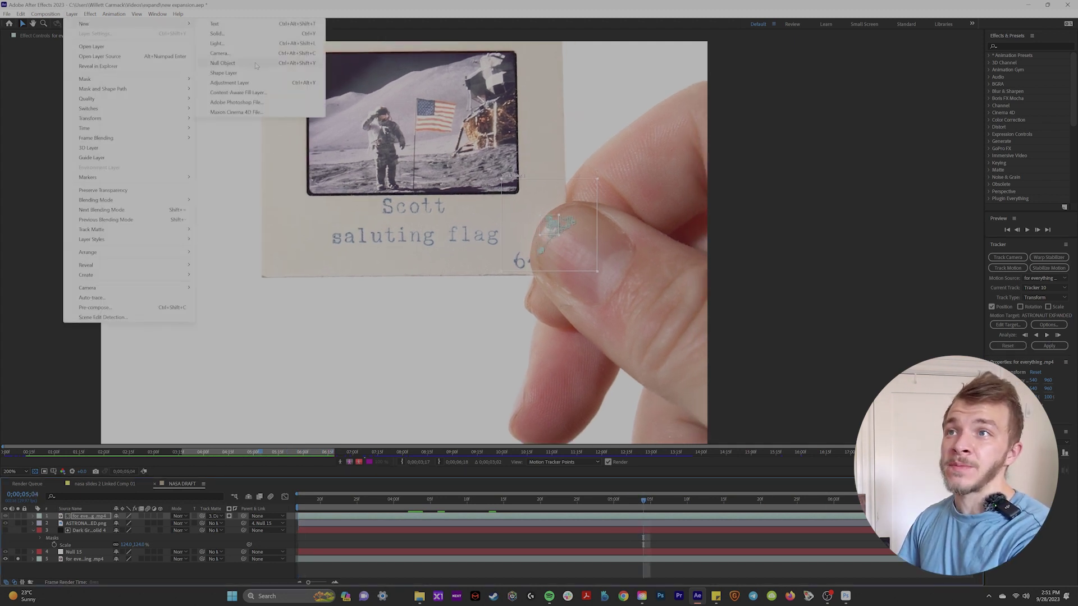
{"action": "left_click", "coordinate": [235, 66]}
{"action": "right_click", "coordinate": [93, 517]}
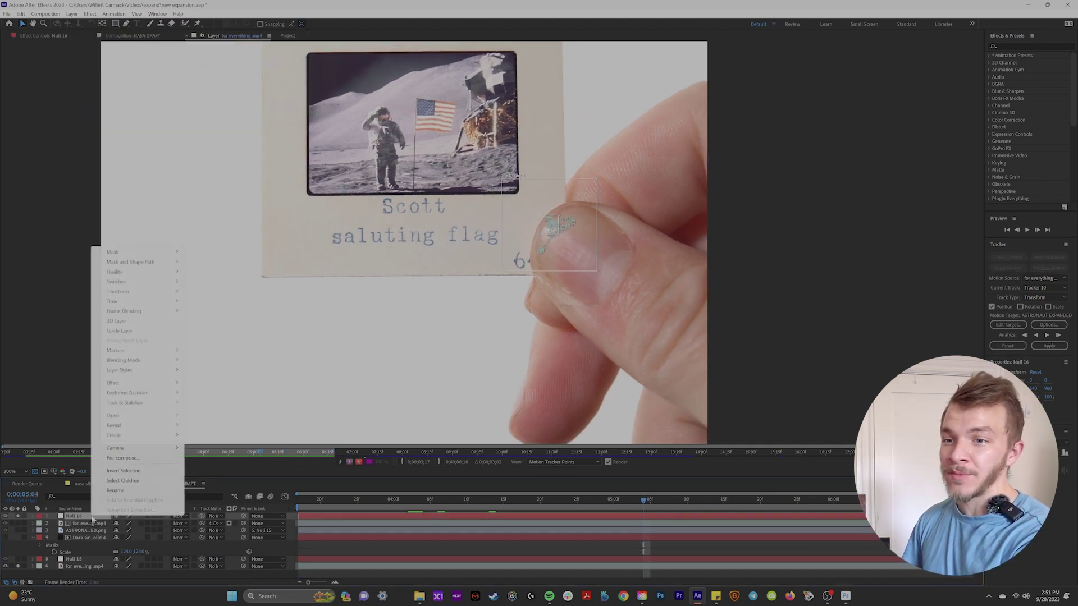
{"action": "left_click", "coordinate": [126, 493]}
{"action": "type", "text": "finger track"}
{"action": "key", "text": "Return"}
{"action": "left_click", "coordinate": [1008, 324]}
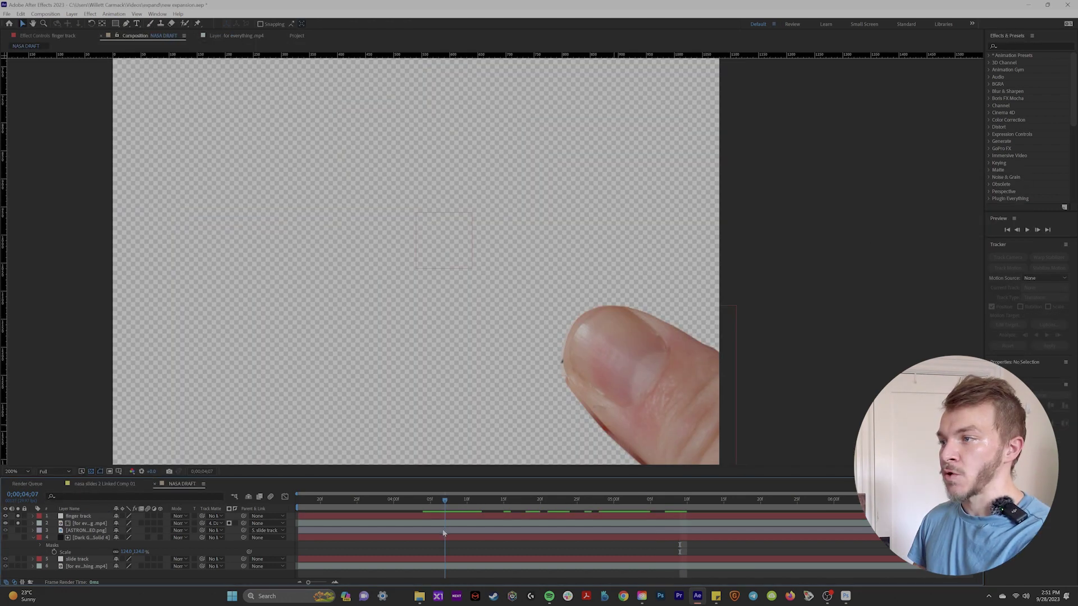
Parent the thumb-shaped dark gray solid to the finger track null
{"action": "mouse_move", "coordinate": [443, 533]}
{"action": "left_mouse_down"}
{"action": "mouse_move", "coordinate": [455, 532]}
{"action": "mouse_move", "coordinate": [438, 534]}
{"action": "left_mouse_up"}
{"action": "scroll", "coordinate": [626, 311], "scroll_direction": "down", "scroll_amount": 1}
{"action": "left_click_drag", "start_coordinate": [629, 311], "coordinate": [676, 288]}
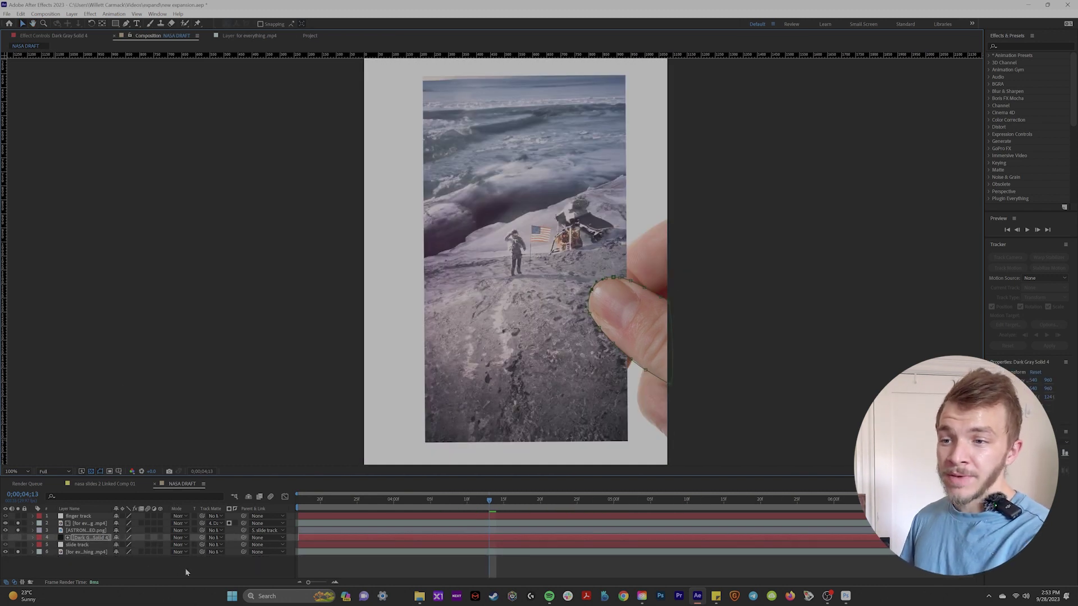
{"action": "left_click", "coordinate": [87, 538]}
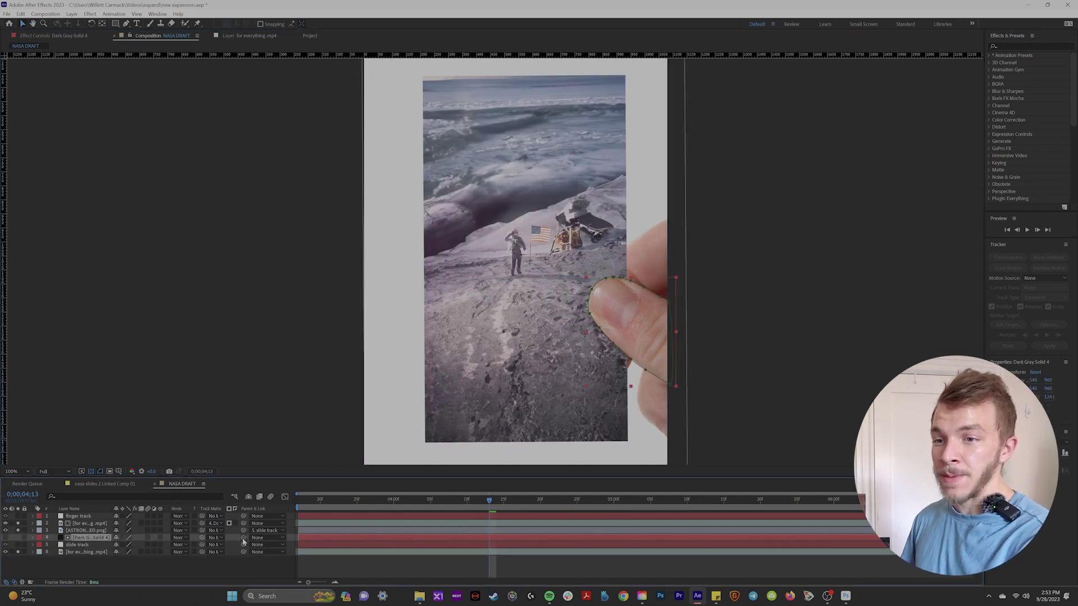
{"action": "left_click_drag", "start_coordinate": [244, 537], "coordinate": [88, 517]}
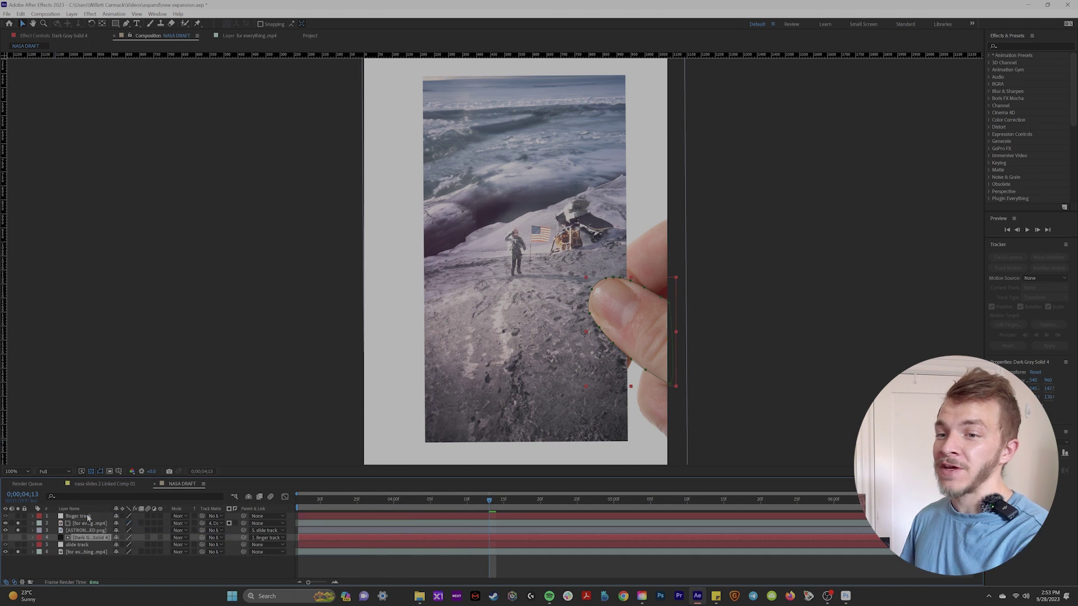
Preview how the masked thumb follows the motion in front of the expanded image
{"action": "key", "text": "space"}
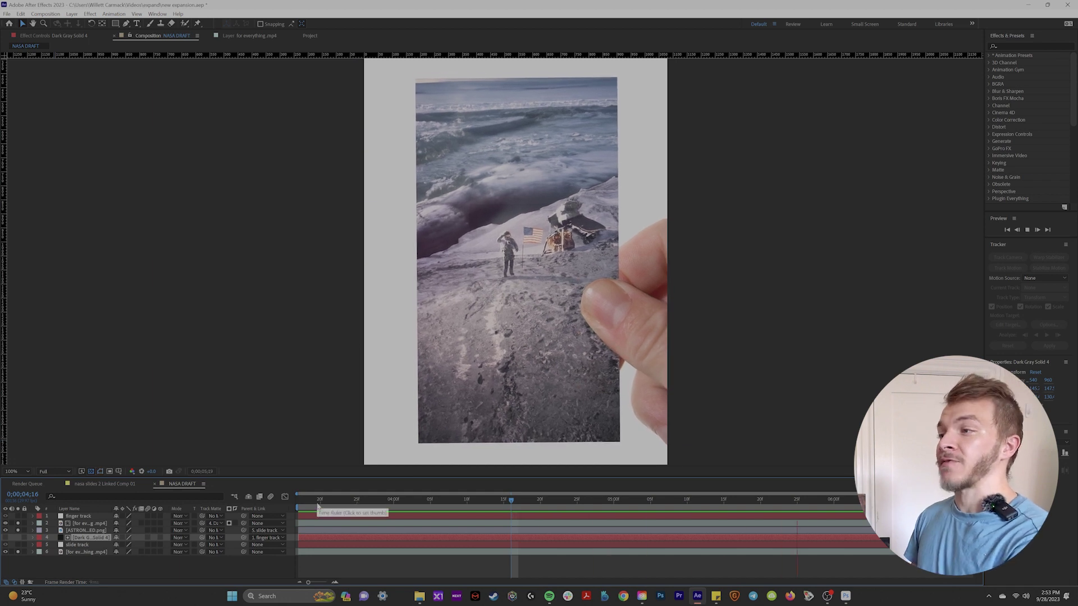
{"action": "scroll", "coordinate": [587, 264], "scroll_direction": "down", "scroll_amount": 2}
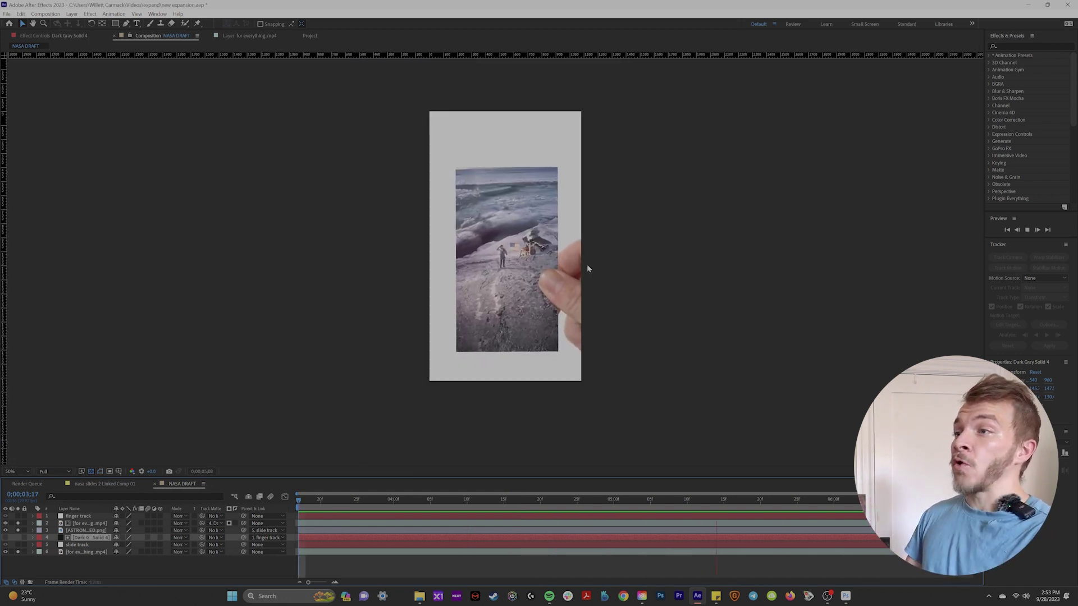
{"action": "left_click_drag", "start_coordinate": [356, 506], "coordinate": [504, 511]}
Trim the start of the ASTRONAUT EXPANDED.png layer so it appears partway through the clip, and preview the reveal
{"action": "left_click", "coordinate": [87, 524]}
{"action": "left_click_drag", "start_coordinate": [375, 505], "coordinate": [496, 505]}
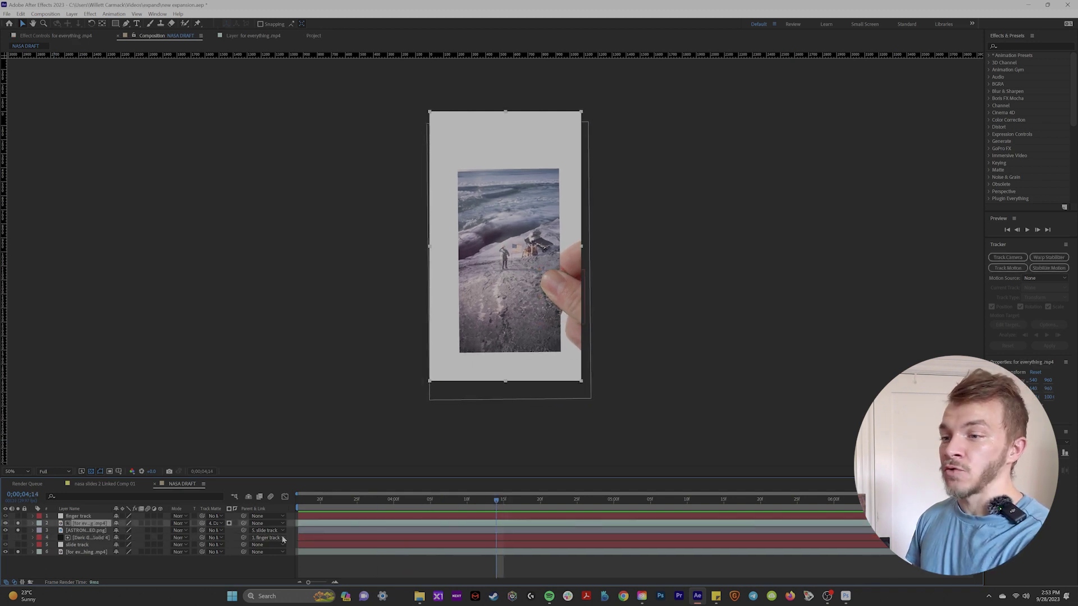
{"action": "left_click_drag", "start_coordinate": [298, 524], "coordinate": [496, 532]}
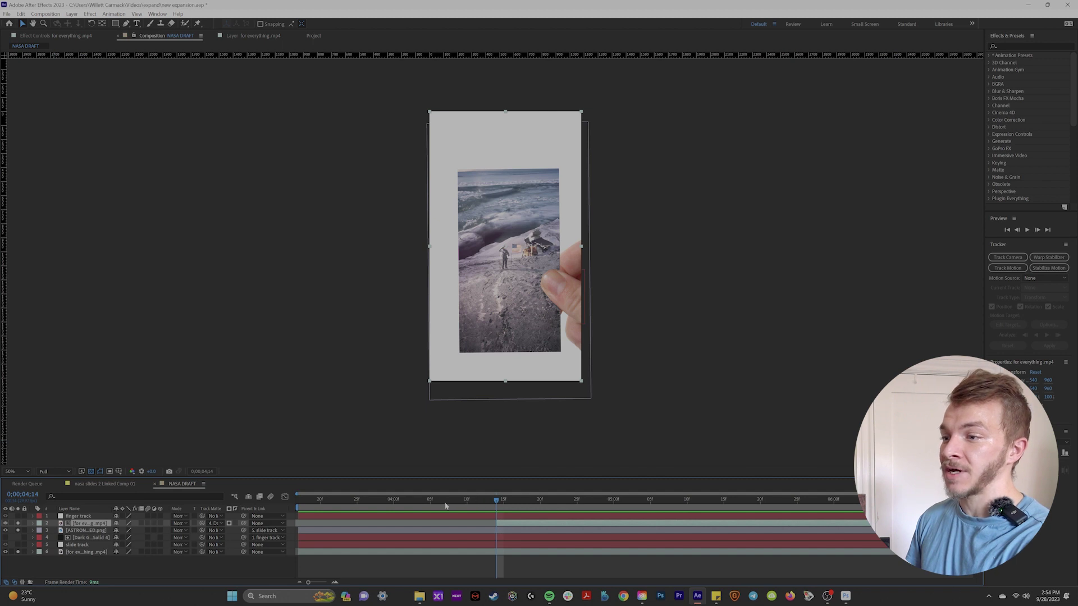
{"action": "left_click", "coordinate": [394, 506]}
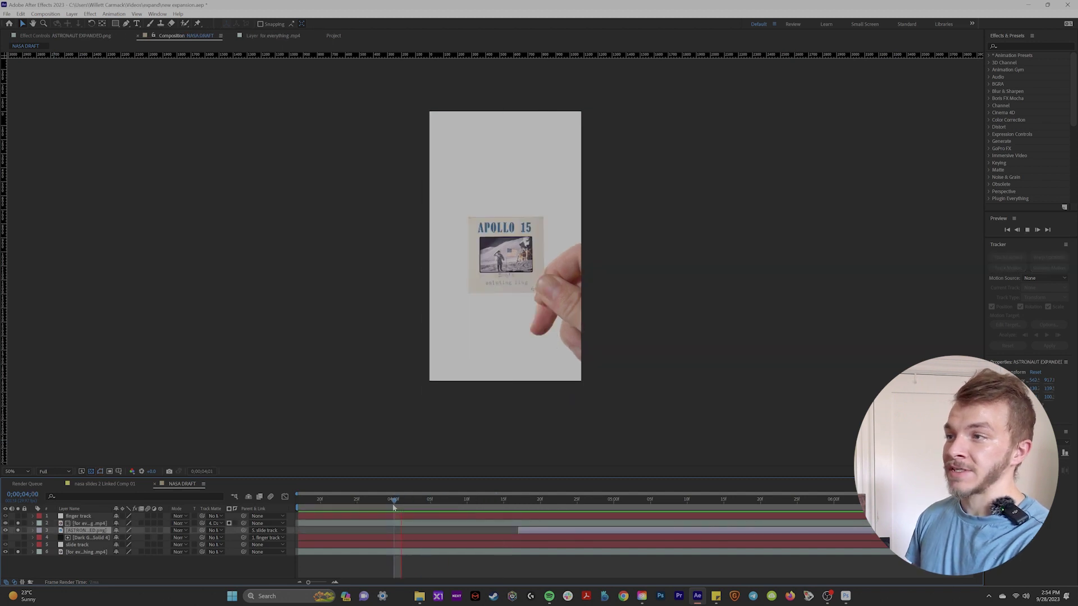
{"action": "key", "text": "space"}
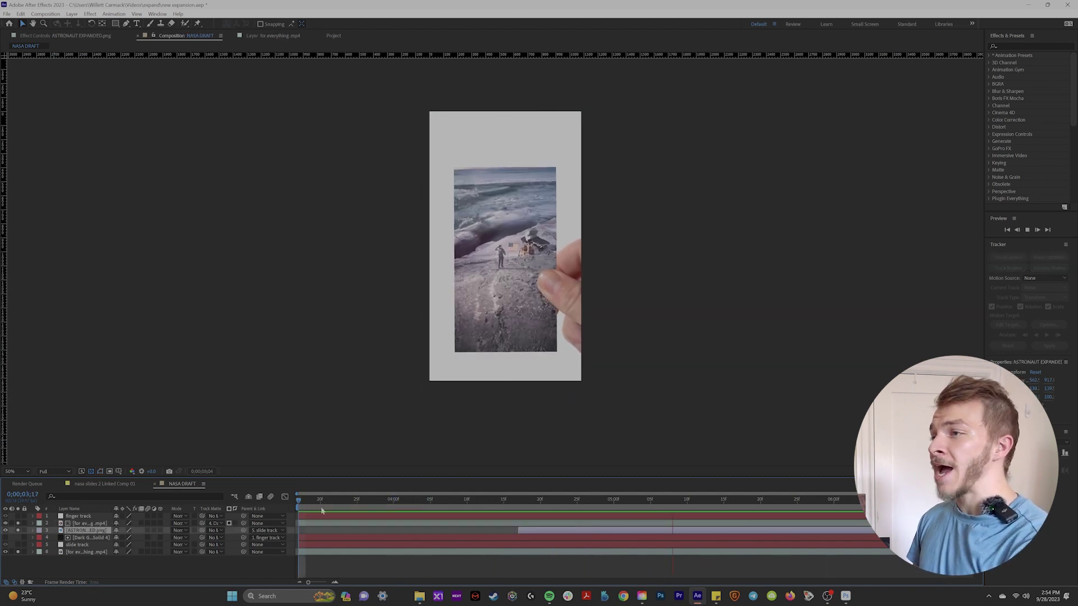
{"action": "key", "text": "space"}
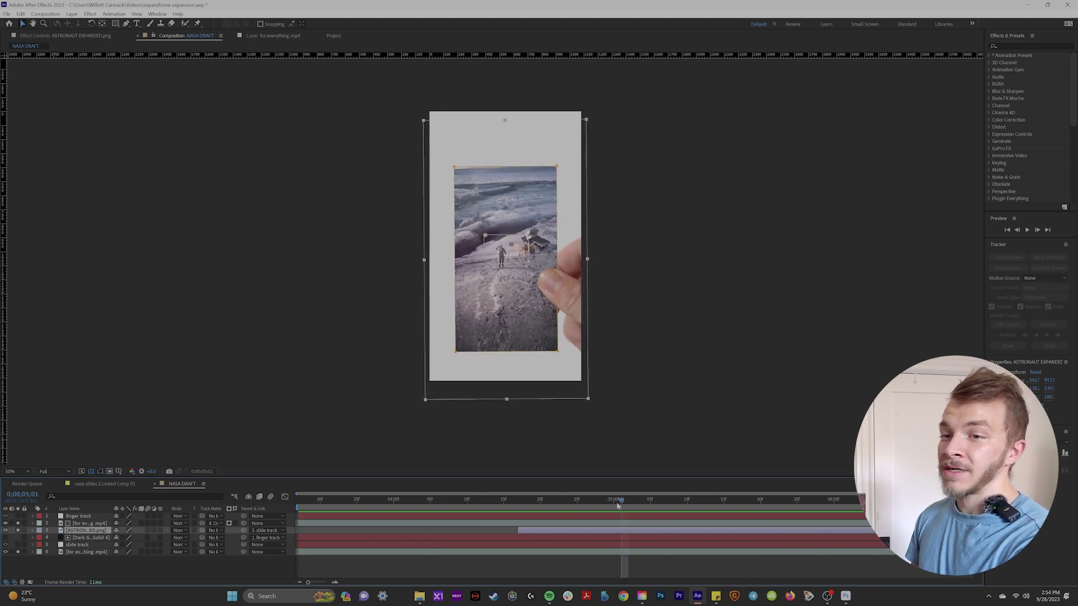
Precompose the finger track, thumb footage and matte layers as thumb, and apply a softened Drop Shadow to it
{"action": "left_click", "coordinate": [93, 516]}
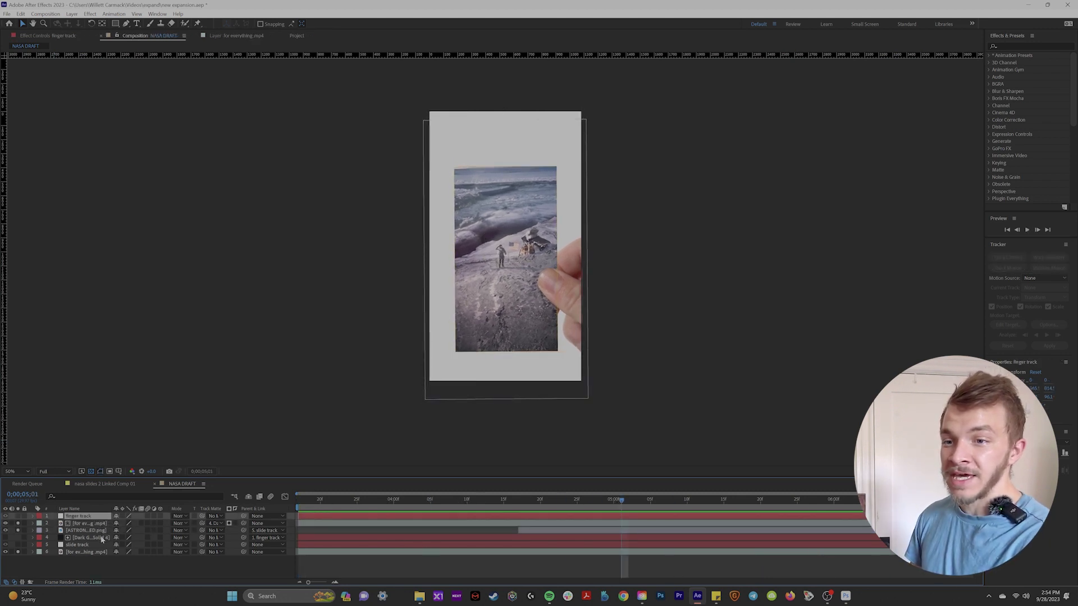
{"action": "left_click", "coordinate": [101, 538], "text": "ctrl"}
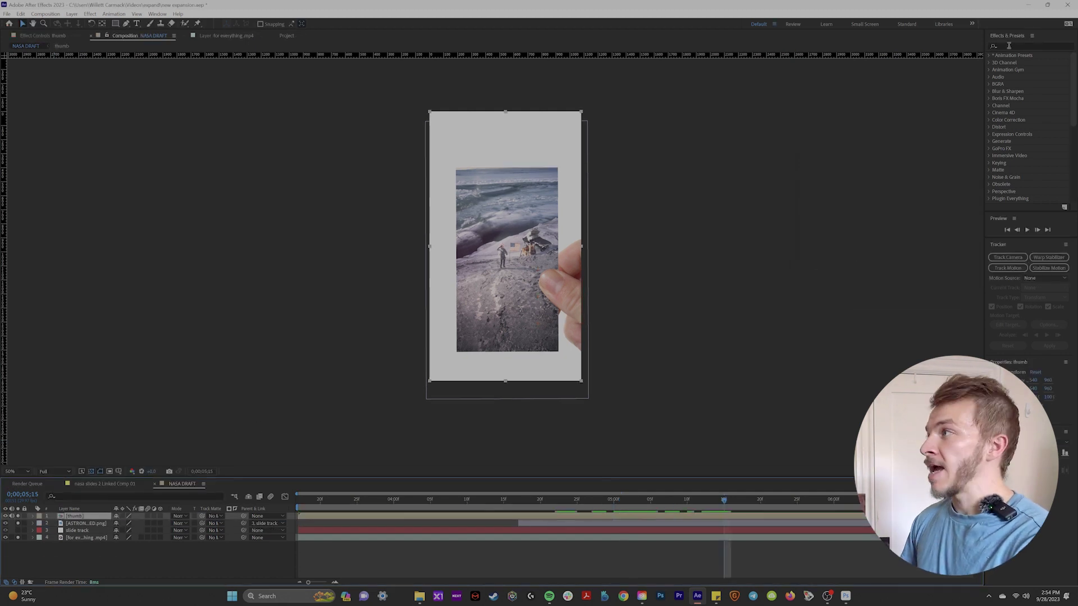
{"action": "left_click", "coordinate": [1008, 45]}
{"action": "type", "text": "drio"}
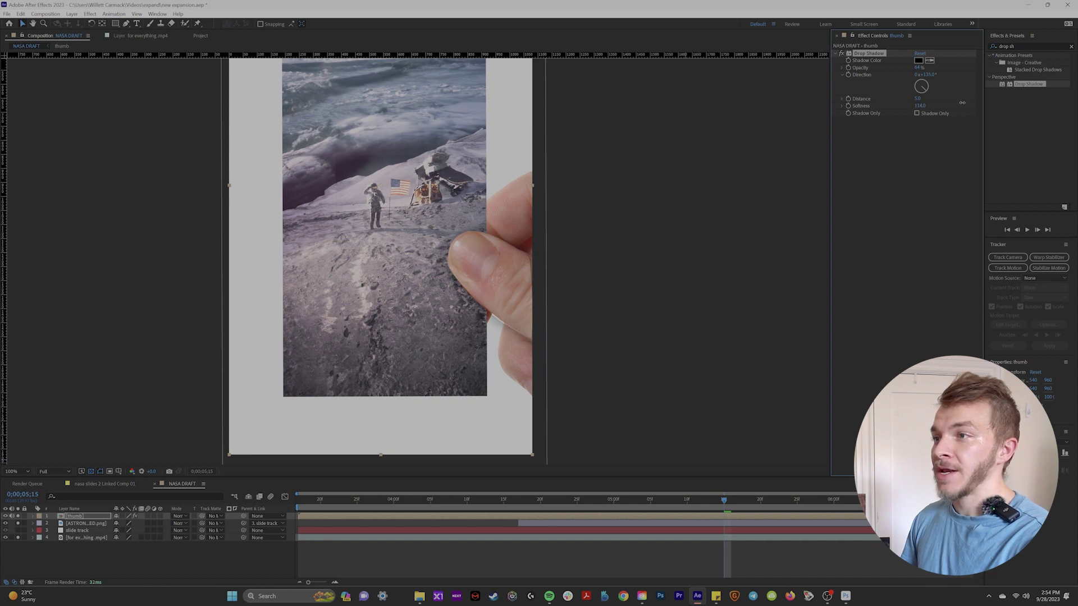
Draw a closed, curved Pen tool mask on the thumb layer around the area beneath the thumb's lower edge
{"action": "left_click", "coordinate": [126, 25]}
{"action": "left_click_drag", "start_coordinate": [430, 262], "coordinate": [443, 246]}
{"action": "left_click_drag", "start_coordinate": [482, 277], "coordinate": [495, 289]}
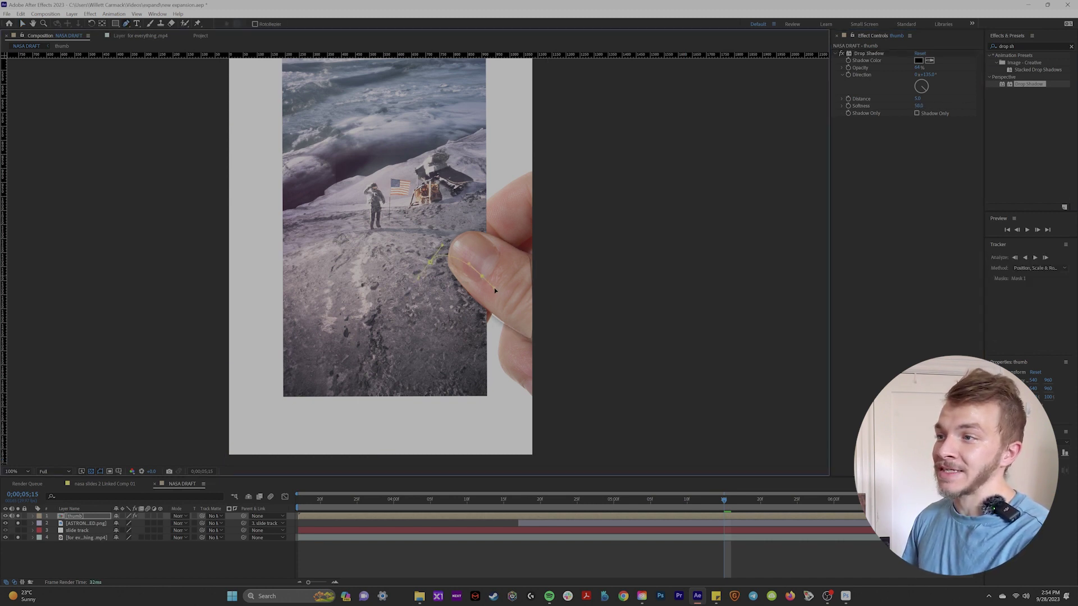
{"action": "left_click", "coordinate": [430, 261]}
Limit the thumb layer's Drop Shadow to Mask 1 by adding it as the effect's compositing mask reference
{"action": "key", "text": "e"}
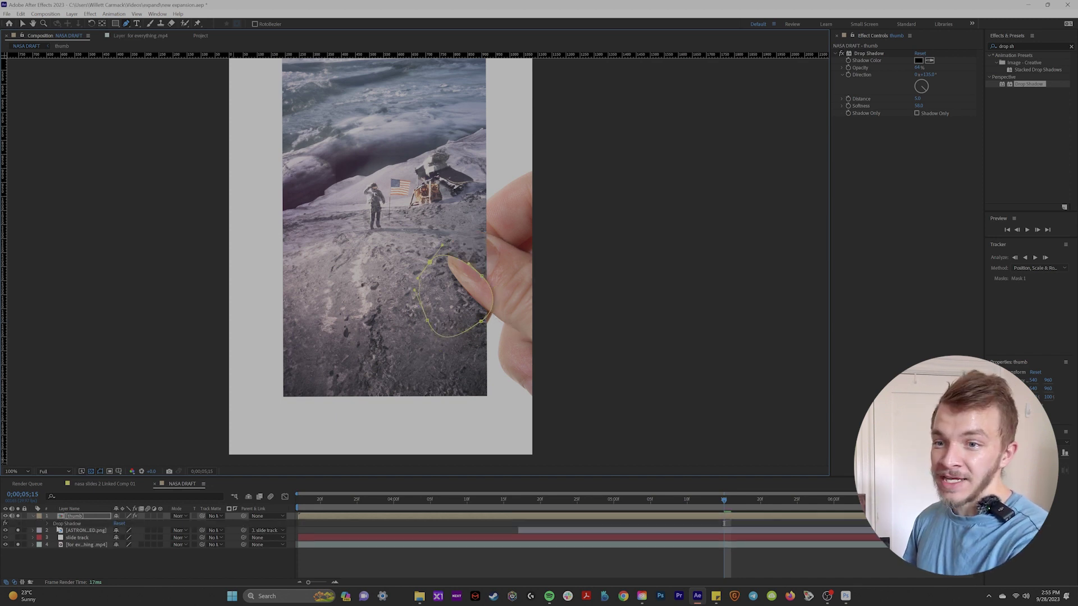
{"action": "left_click", "coordinate": [49, 523]}
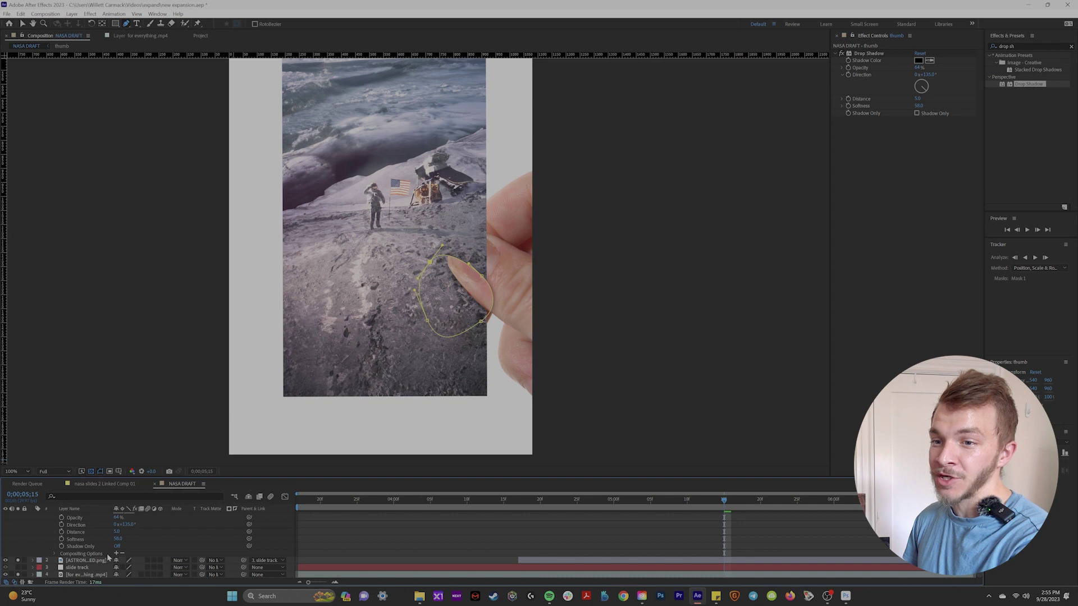
{"action": "left_click", "coordinate": [117, 554]}
{"action": "left_click", "coordinate": [133, 561]}
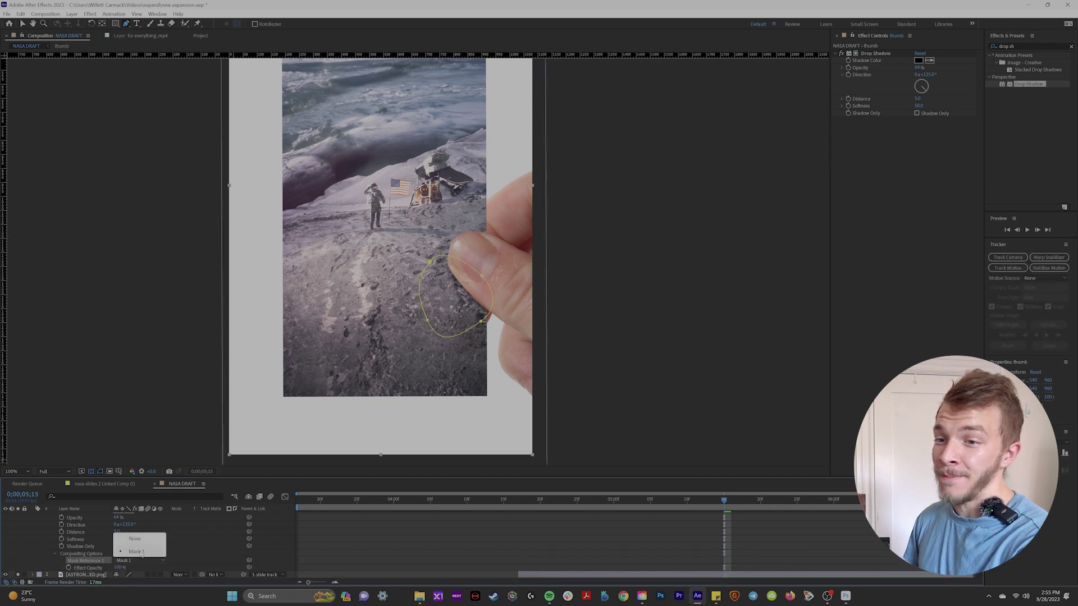
{"action": "left_click", "coordinate": [133, 552]}
Tighten the shadow mask closer to the thumb and lower the Drop Shadow's opacity
{"action": "key", "text": "v"}
{"action": "double_click", "coordinate": [431, 262]}
{"action": "left_click_drag", "start_coordinate": [452, 288], "coordinate": [430, 240]}
{"action": "left_click_drag", "start_coordinate": [919, 68], "coordinate": [914, 68]}
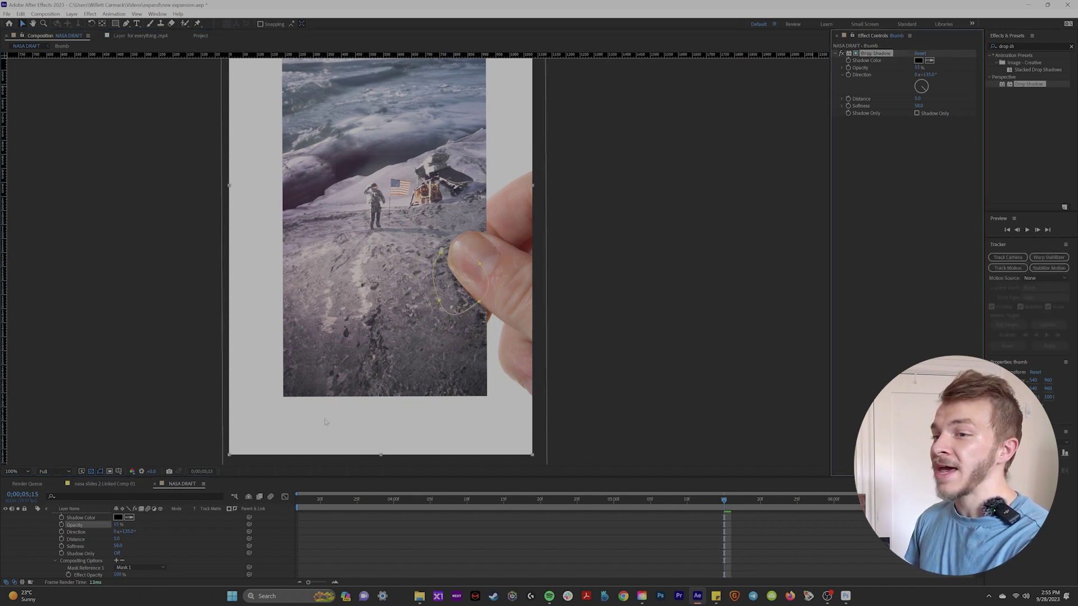
Start keyframing the path of Mask 1 at 0;00;05;15, and preview the shadow from around 0;00;04;23
{"action": "key", "text": "m"}
{"action": "left_click", "coordinate": [61, 531]}
{"action": "left_click_drag", "start_coordinate": [723, 500], "coordinate": [562, 505]}
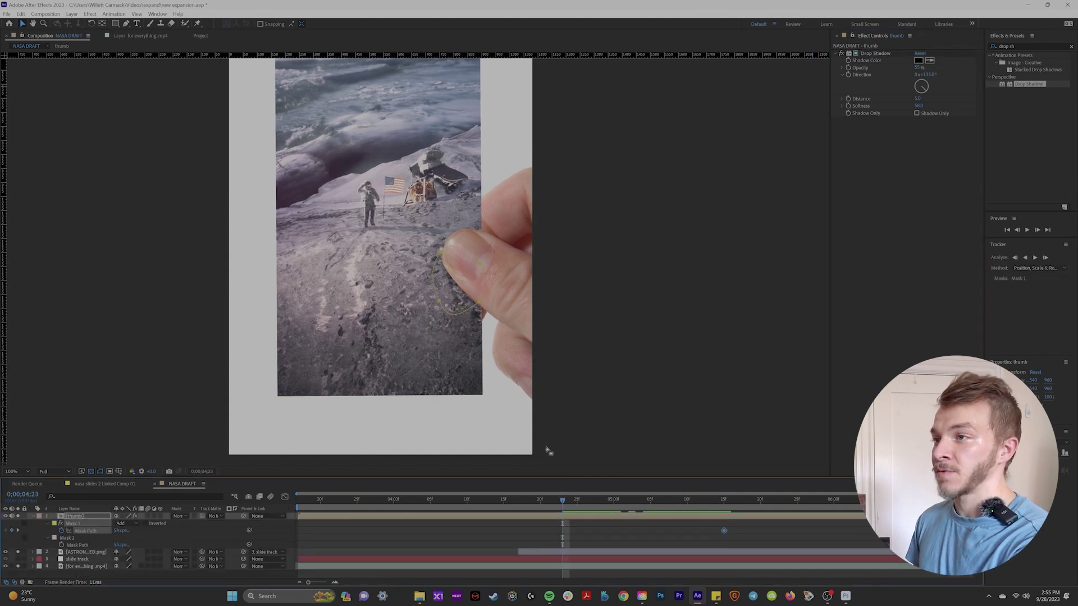
{"action": "key", "text": "comma"}
{"action": "key", "text": "space"}
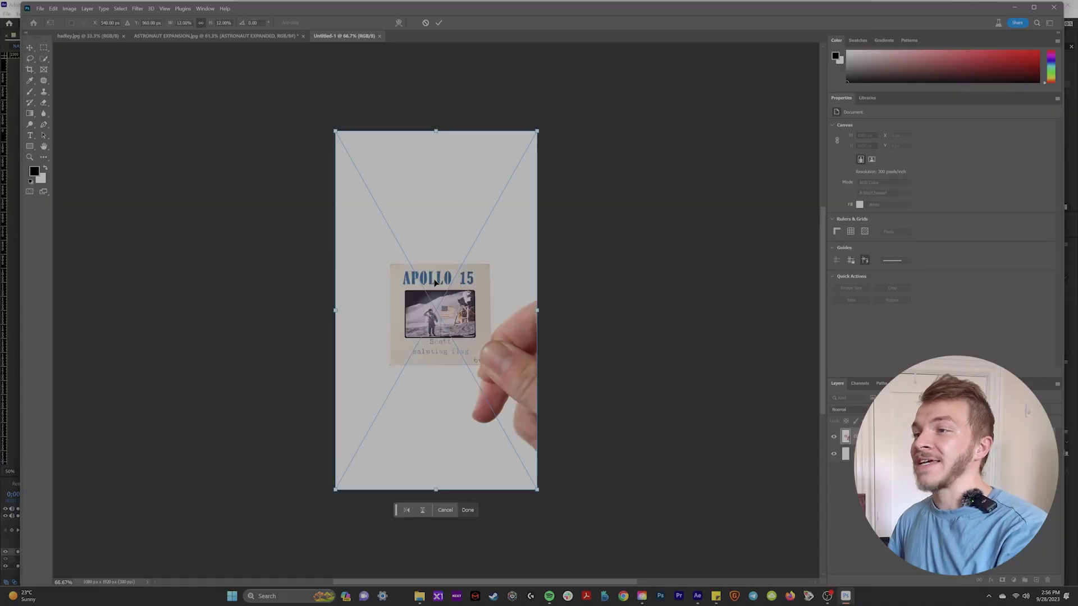
In Photoshop, confirm the placed slide frame and copy its APOLLO 15 lettering onto a separate layer
{"action": "left_click", "coordinate": [438, 23]}
{"action": "scroll", "coordinate": [471, 330], "scroll_direction": "up", "scroll_amount": 10}
{"action": "left_click", "coordinate": [44, 48]}
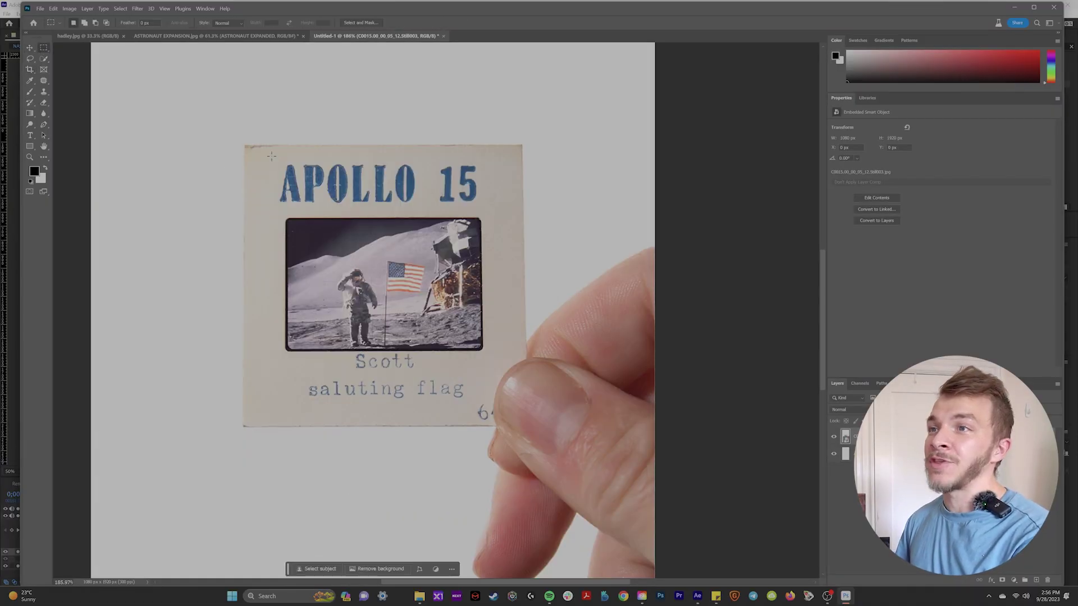
{"action": "left_click_drag", "start_coordinate": [272, 156], "coordinate": [493, 209]}
{"action": "key", "text": "ctrl+j"}
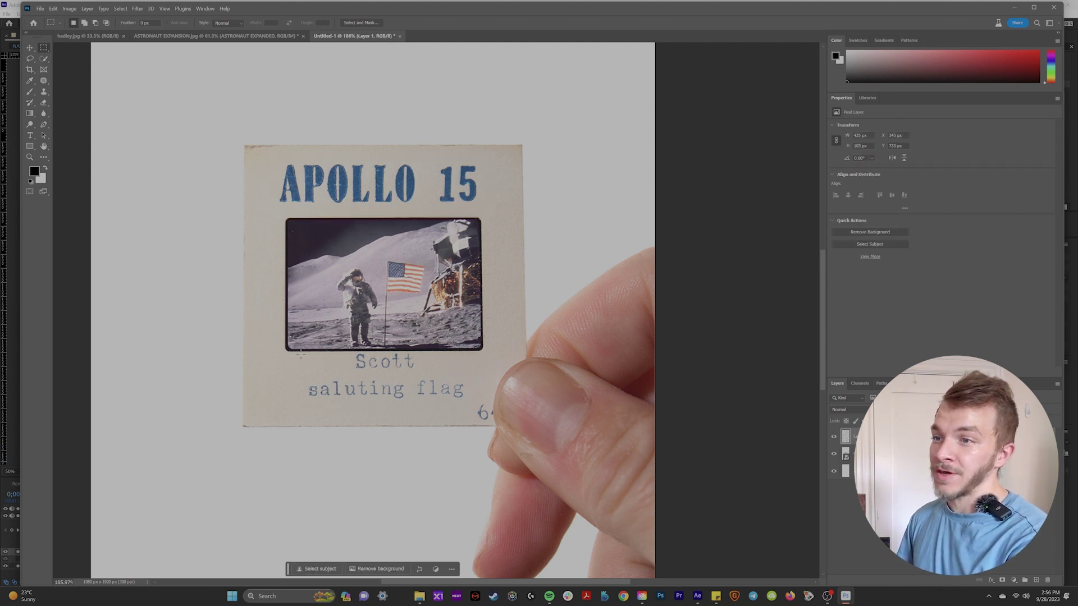
Copy the two-line typed caption beneath the slide's photo onto its own layer, and hide the frame to check both cutouts
{"action": "left_click_drag", "start_coordinate": [295, 355], "coordinate": [472, 403]}
{"action": "key", "text": "ctrl+j"}
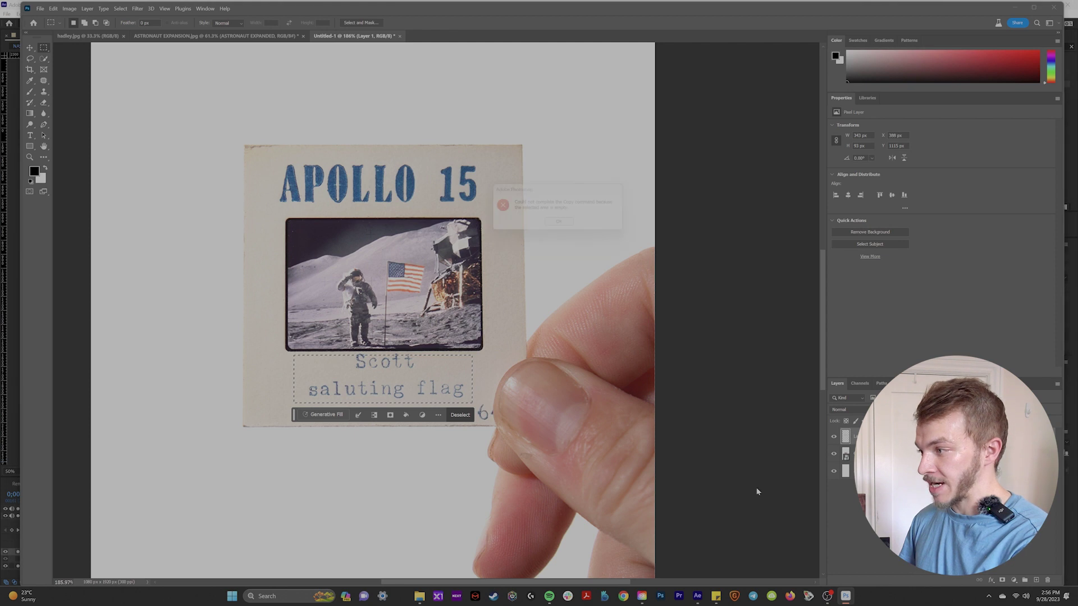
{"action": "left_click_drag", "start_coordinate": [287, 352], "coordinate": [476, 405]}
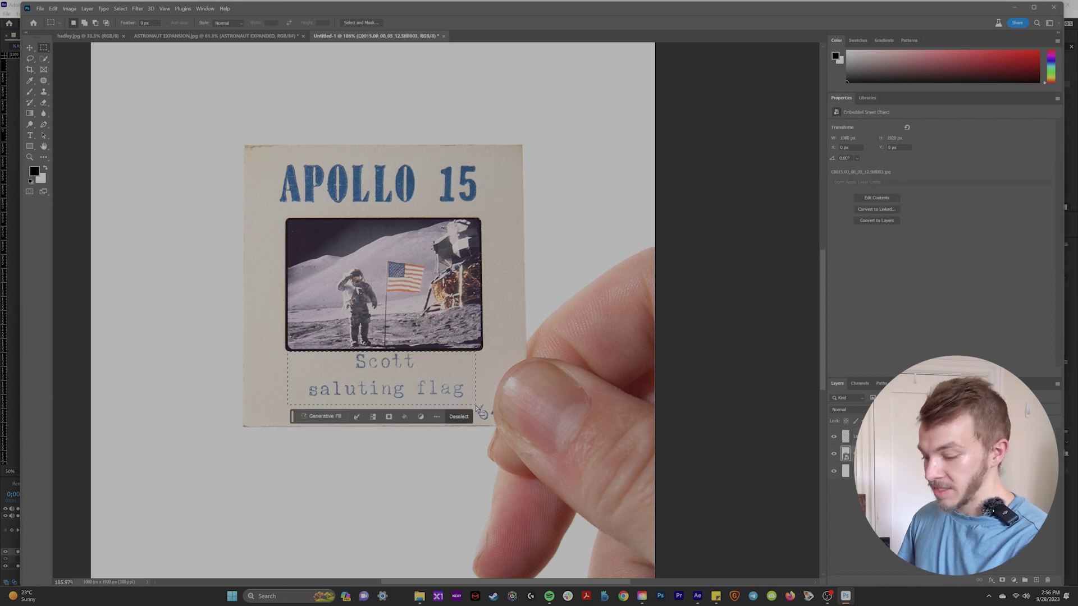
{"action": "key", "text": "ctrl+j"}
{"action": "left_click", "coordinate": [834, 472]}
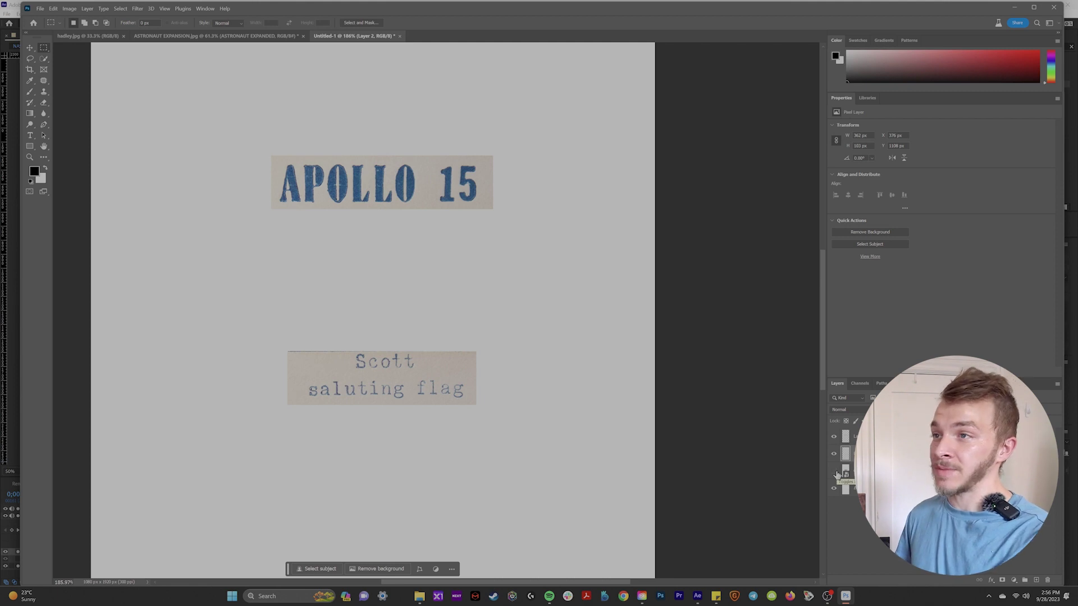
Show only the slide frame layer and clear the lettering, photo and caption from the card, leaving its surface blank
{"action": "left_click", "coordinate": [835, 473]}
{"action": "left_click_drag", "start_coordinate": [274, 162], "coordinate": [483, 209]}
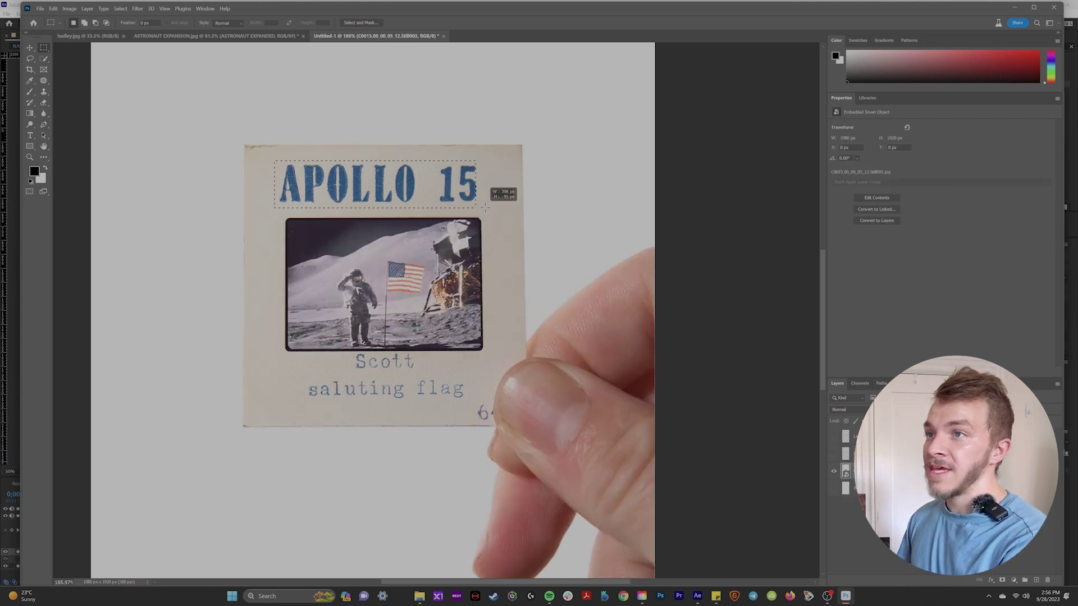
{"action": "left_click_drag", "start_coordinate": [282, 215], "coordinate": [490, 372]}
{"action": "left_click", "coordinate": [470, 391]}
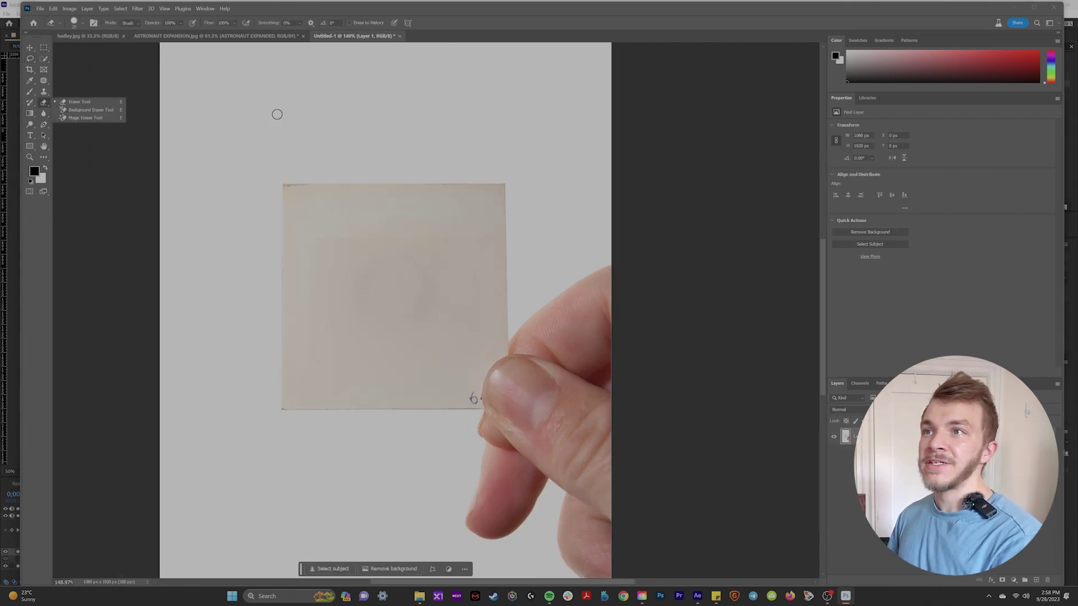
Remove the white background and fingers around the blank card, and rebuild its missing lower-right corner with the Clone Stamp
{"action": "left_click", "coordinate": [92, 117]}
{"action": "left_click", "coordinate": [248, 125]}
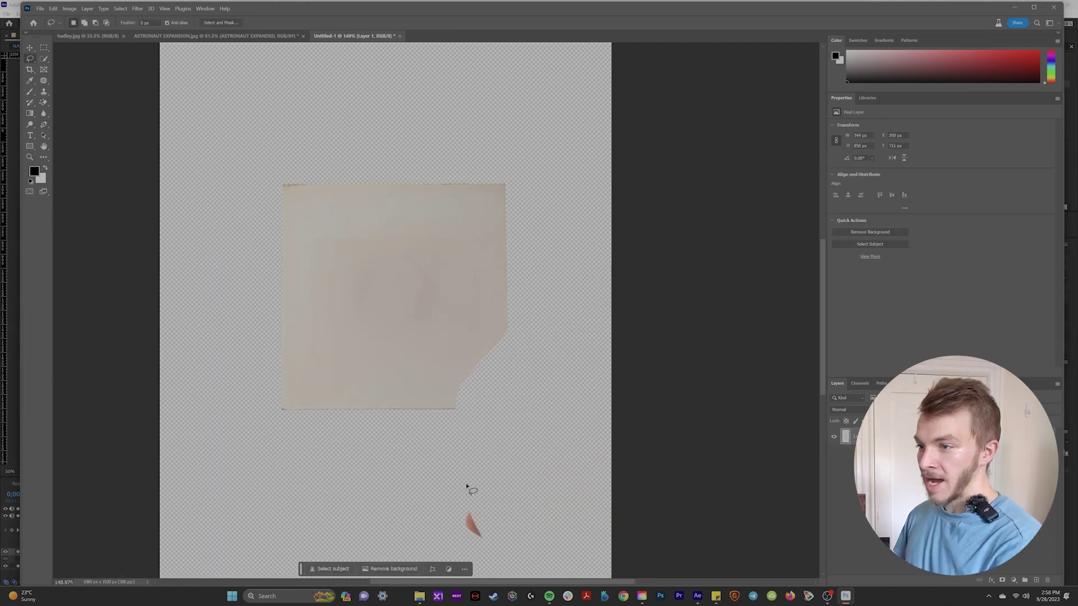
{"action": "mouse_move", "coordinate": [469, 487]}
{"action": "left_mouse_down"}
{"action": "mouse_move", "coordinate": [510, 546]}
{"action": "mouse_move", "coordinate": [480, 500]}
{"action": "left_mouse_up"}
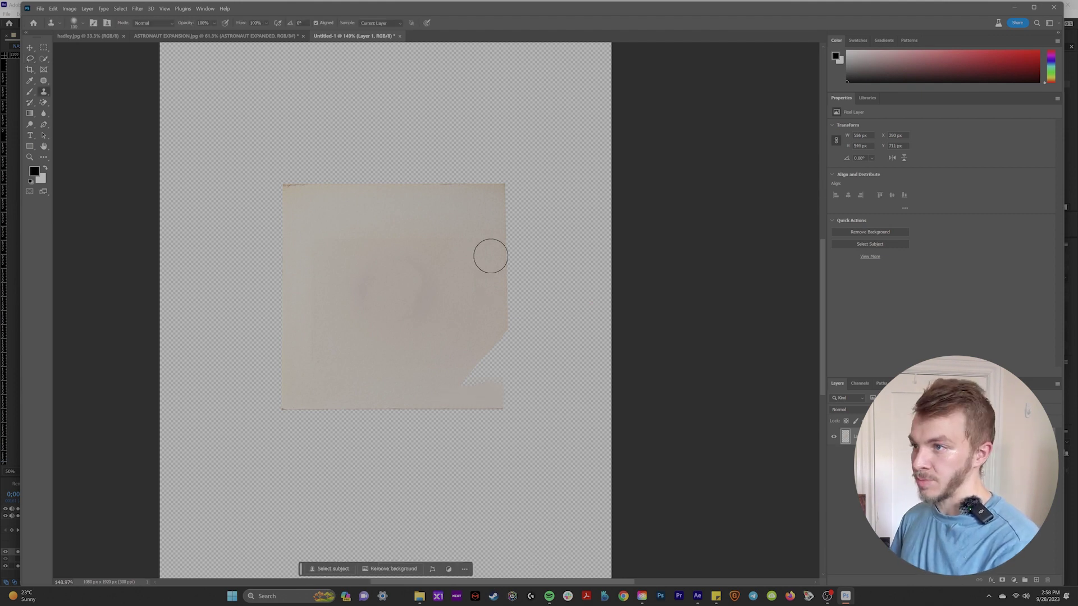
{"action": "left_click_drag", "start_coordinate": [505, 325], "coordinate": [506, 348]}
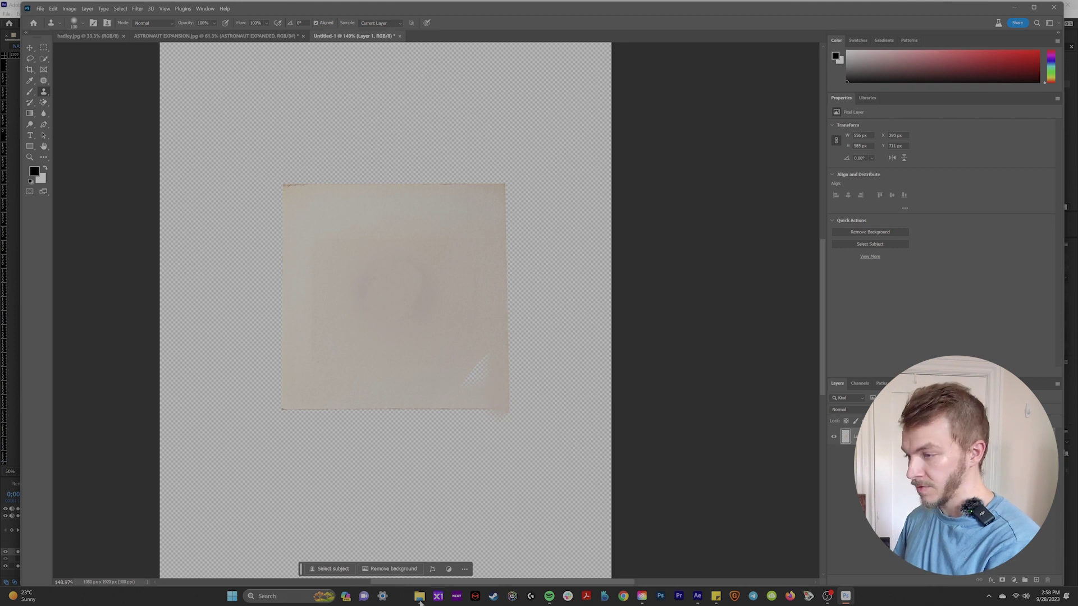
Stretch the blank card non-proportionally into a tall portrait format that fills most of the canvas
{"action": "key", "text": "z"}
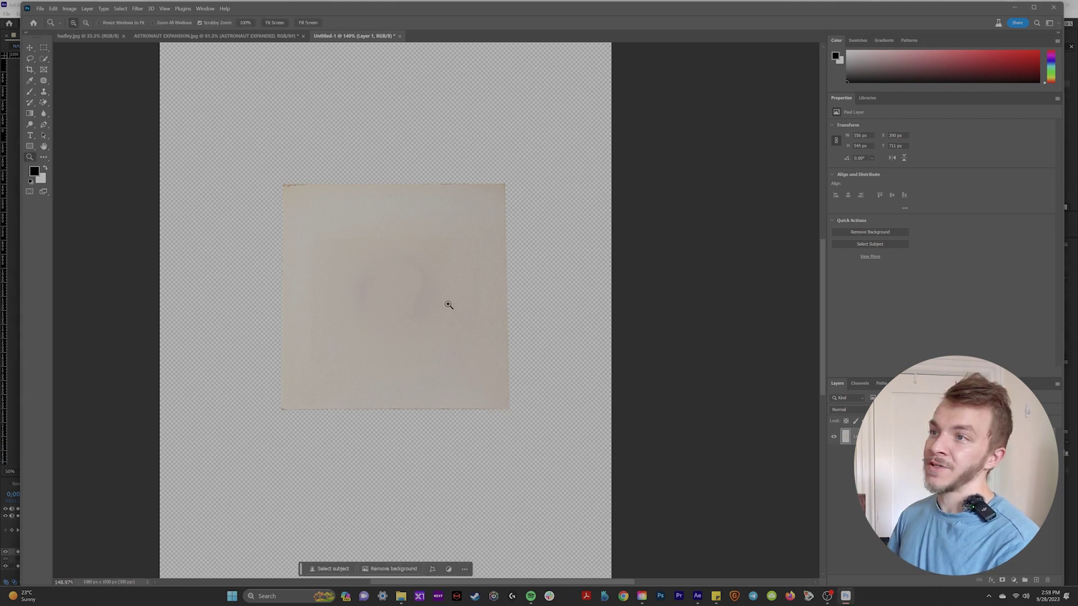
{"action": "mouse_move", "coordinate": [447, 306]}
{"action": "left_mouse_down"}
{"action": "mouse_move", "coordinate": [409, 308]}
{"action": "mouse_move", "coordinate": [445, 305]}
{"action": "left_mouse_up"}
{"action": "key", "text": "v"}
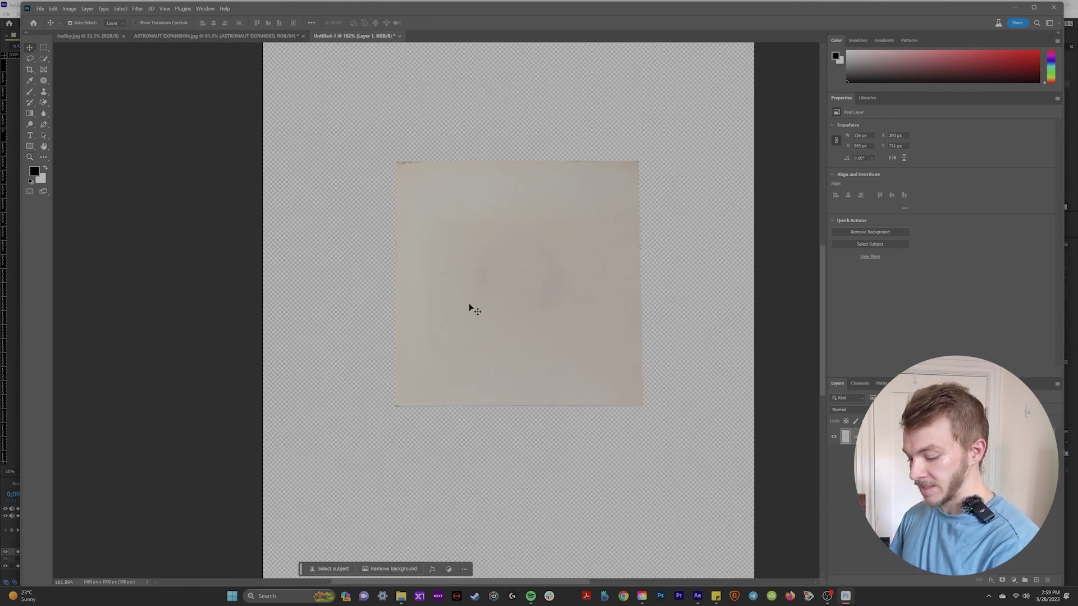
{"action": "scroll", "coordinate": [478, 310], "scroll_direction": "down", "scroll_amount": 3}
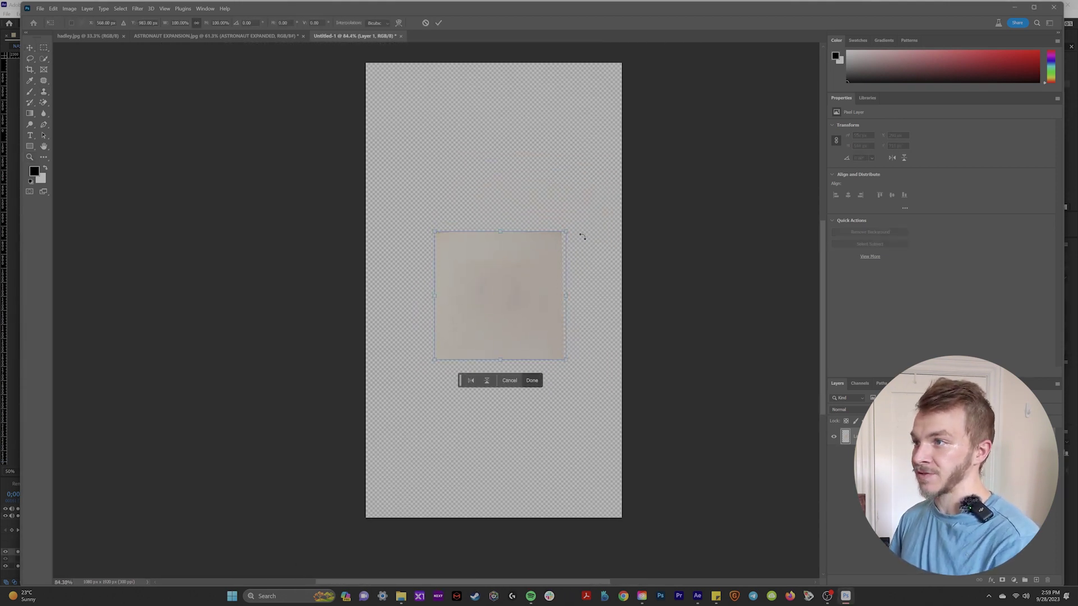
{"action": "left_click_drag", "start_coordinate": [566, 232], "coordinate": [553, 135]}
{"action": "left_click_drag", "start_coordinate": [570, 127], "coordinate": [548, 152]}
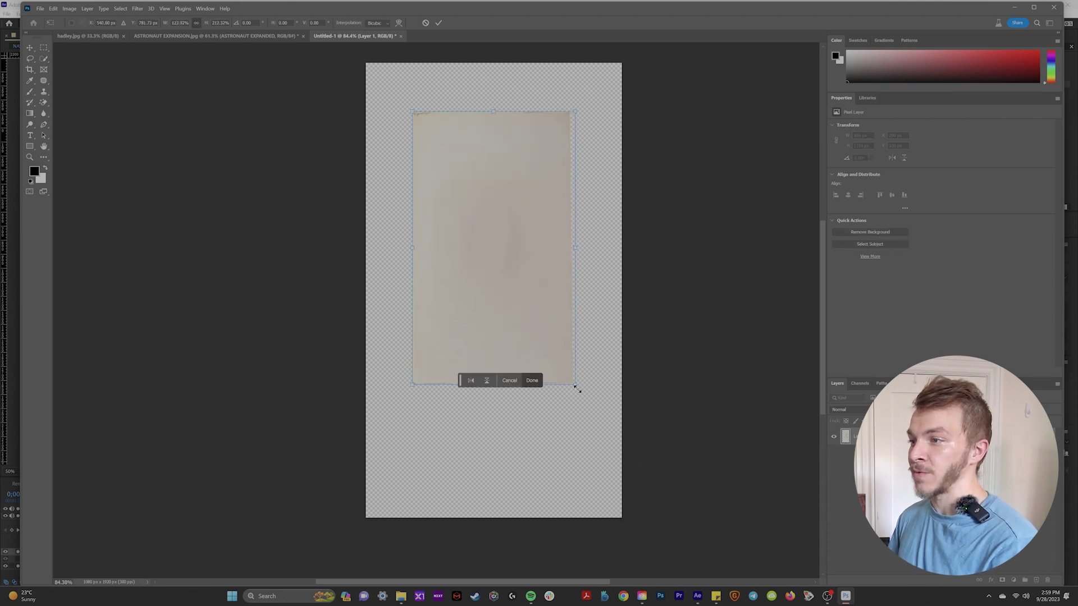
{"action": "left_click_drag", "start_coordinate": [576, 387], "coordinate": [599, 465]}
{"action": "key", "text": "Return"}
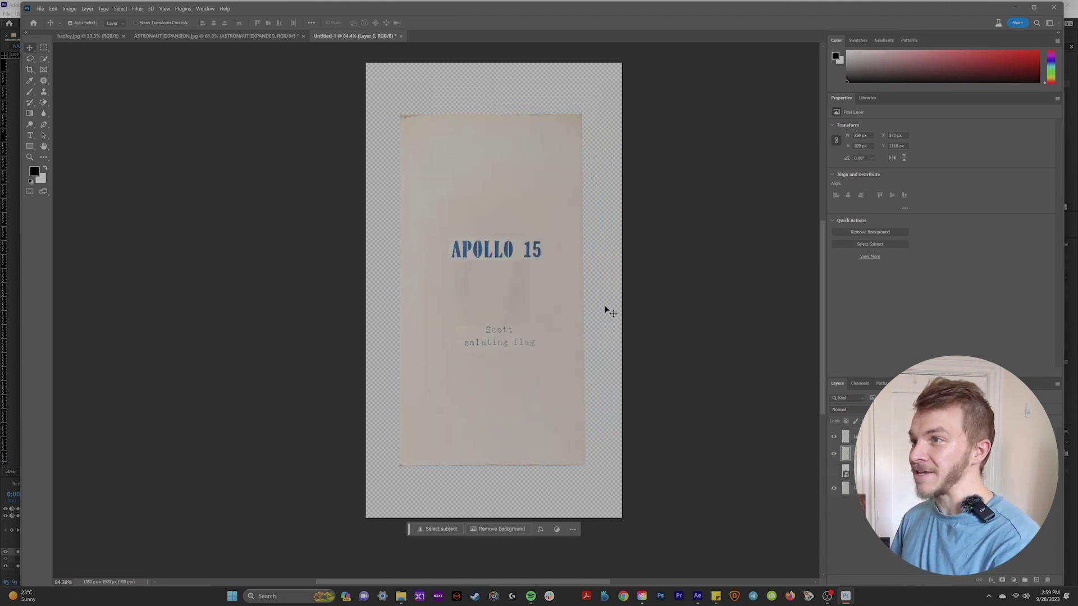
Move the APOLLO 15 lettering to the card's upper edge and the typed caption to its lower edge, roughly centred
{"action": "left_click_drag", "start_coordinate": [503, 255], "coordinate": [496, 138]}
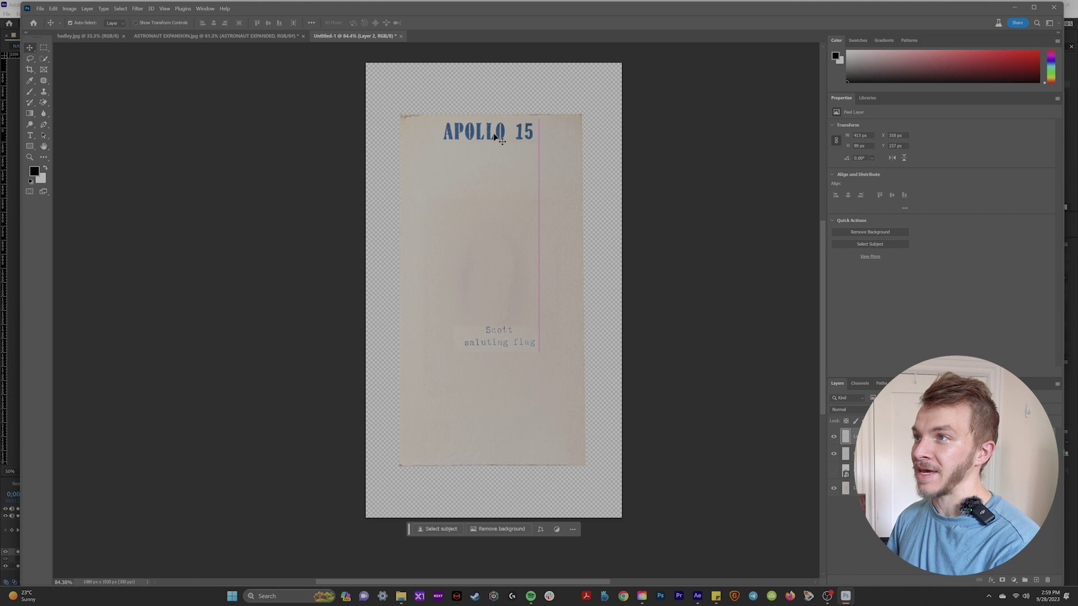
{"action": "left_click_drag", "start_coordinate": [501, 332], "coordinate": [481, 425]}
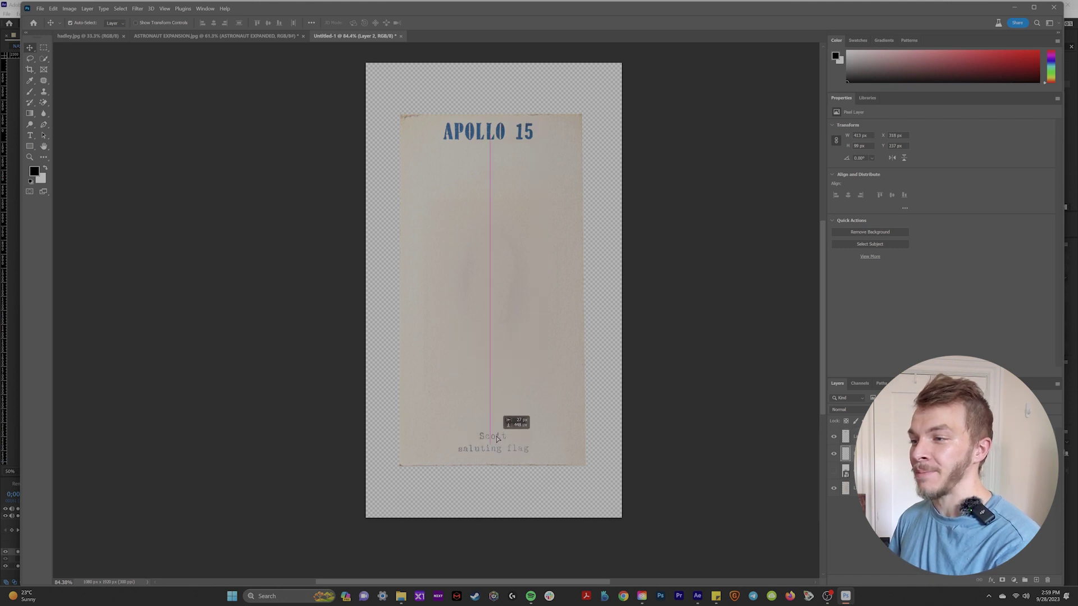
{"action": "left_click_drag", "start_coordinate": [491, 440], "coordinate": [491, 441]}
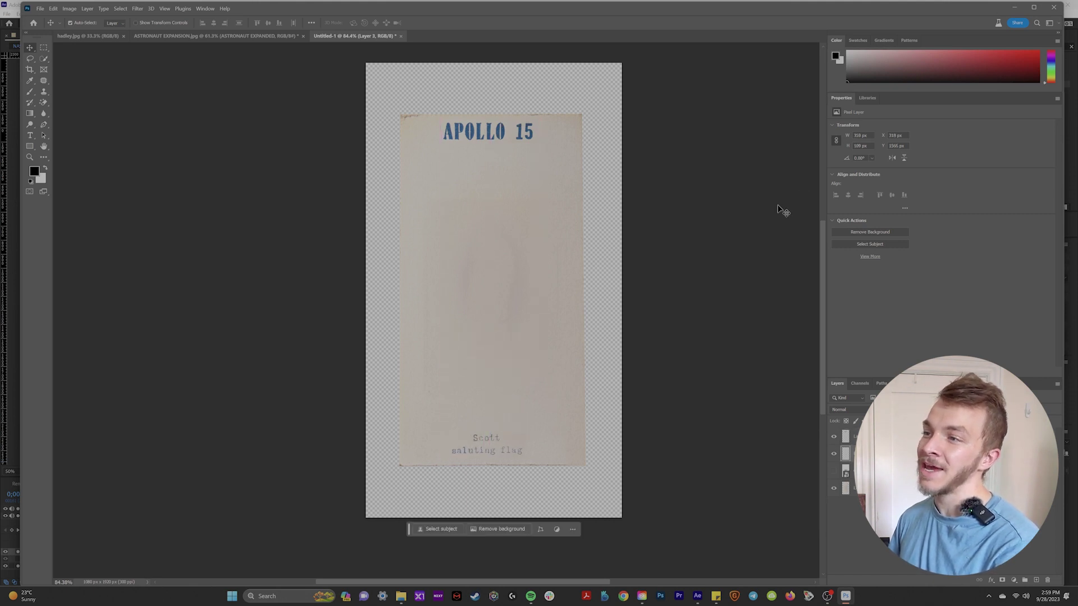
{"action": "key", "text": "z"}
{"action": "left_click_drag", "start_coordinate": [601, 169], "coordinate": [570, 161]}
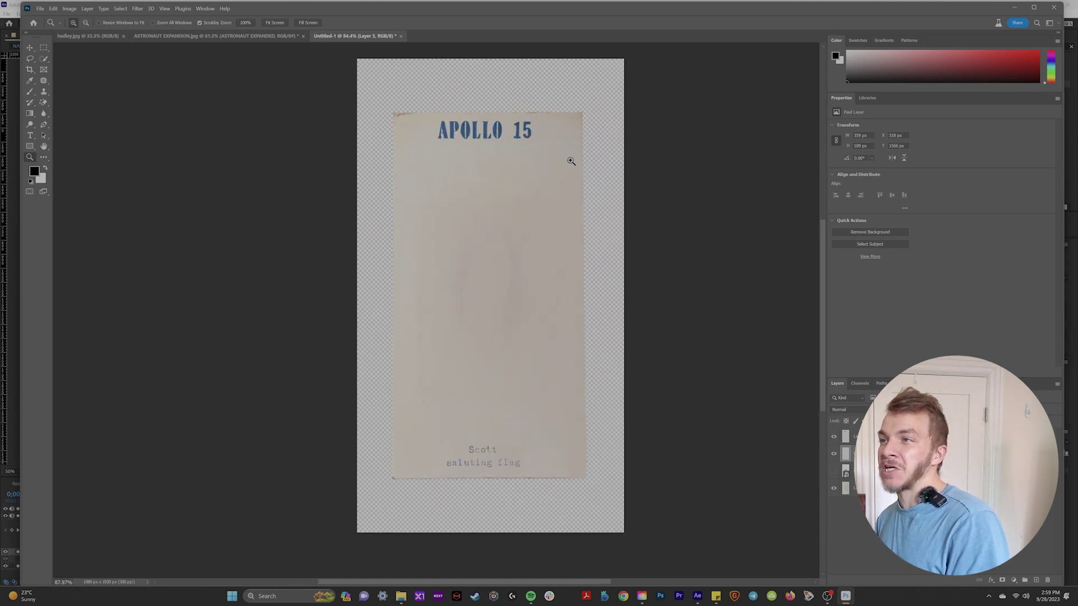
{"action": "key", "text": "v"}
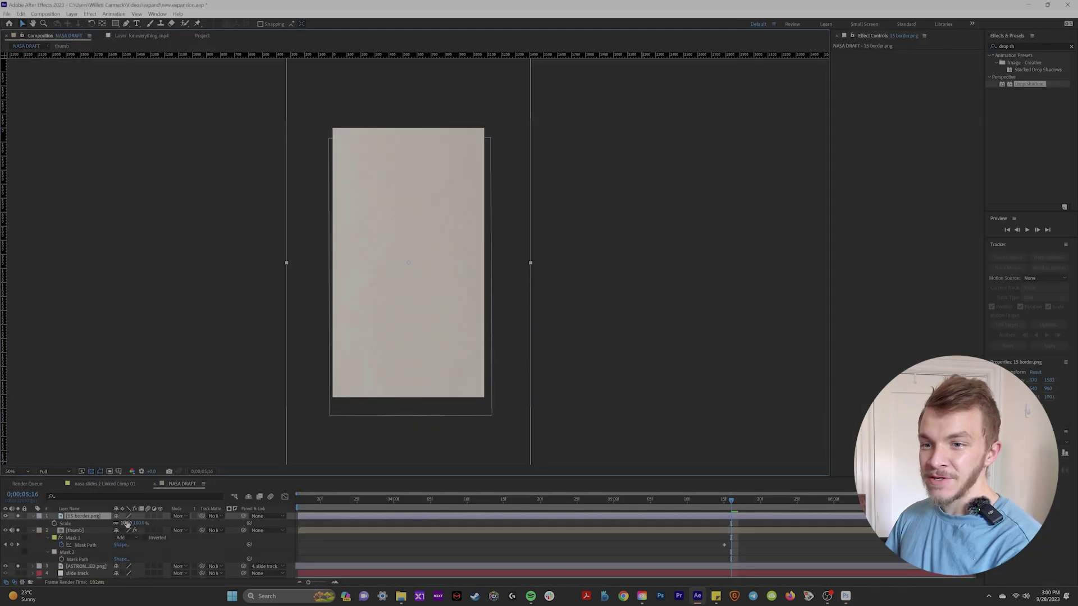
In After Effects, scale 15 border.png to 53%, move it down over the expanded photo, and place it beneath the thumb layer
{"action": "left_click_drag", "start_coordinate": [125, 523], "coordinate": [113, 524]}
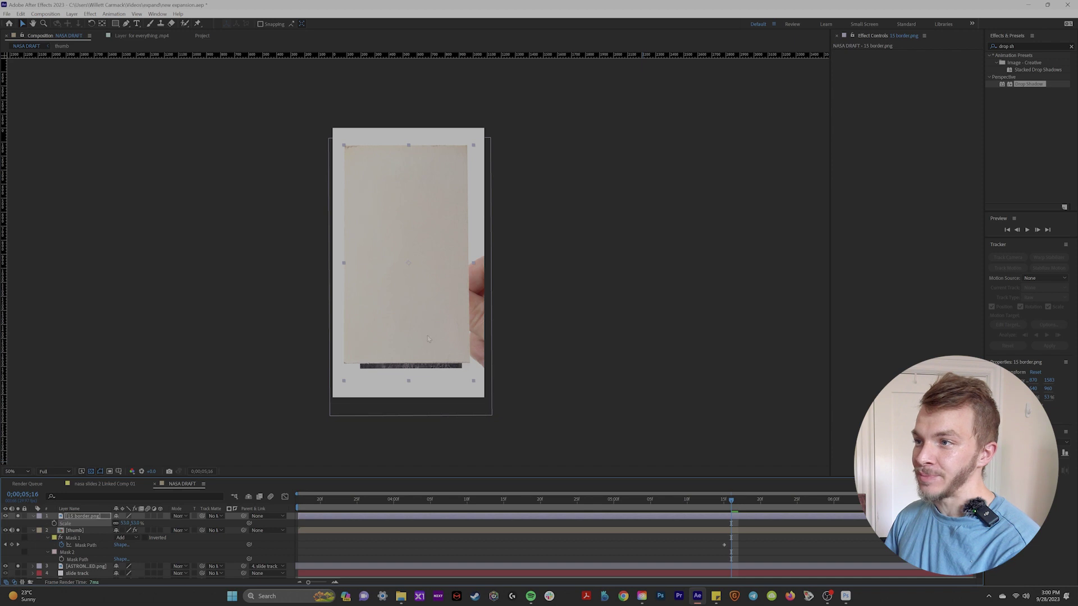
{"action": "left_click_drag", "start_coordinate": [429, 324], "coordinate": [429, 340]}
{"action": "left_click_drag", "start_coordinate": [89, 516], "coordinate": [83, 556]}
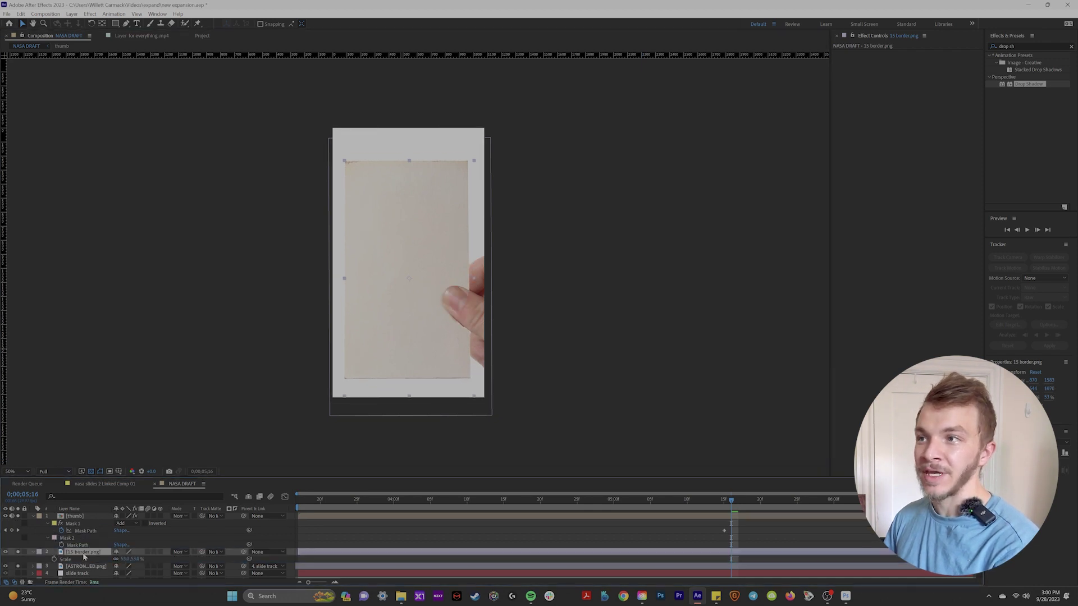
Cut a photo window into the 15 border.png layer with a rounded rectangle mask set to Subtract
{"action": "left_click", "coordinate": [115, 23]}
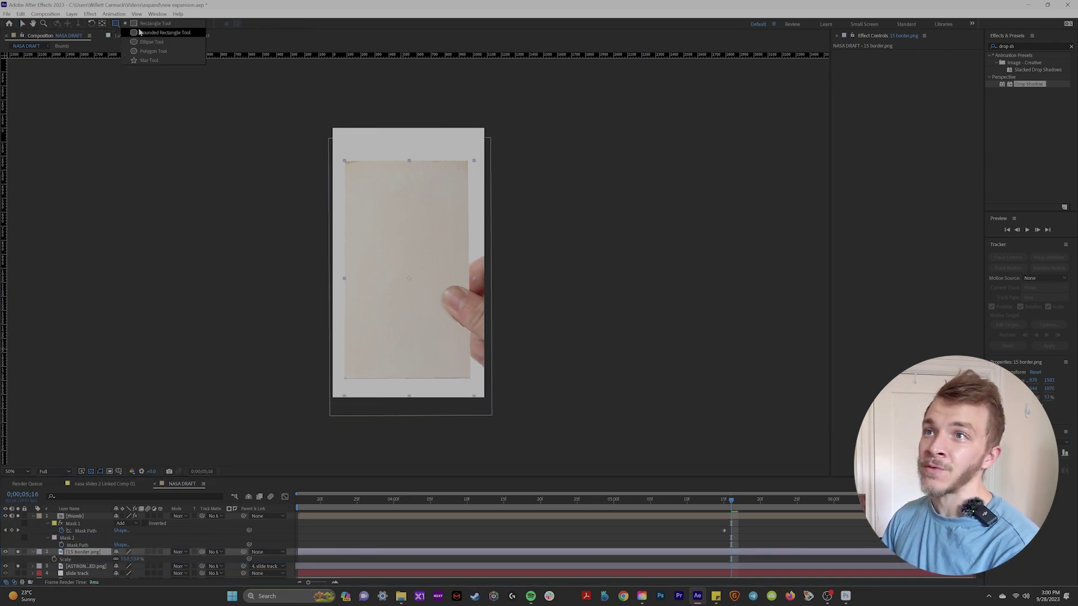
{"action": "left_click_drag", "start_coordinate": [352, 167], "coordinate": [467, 368]}
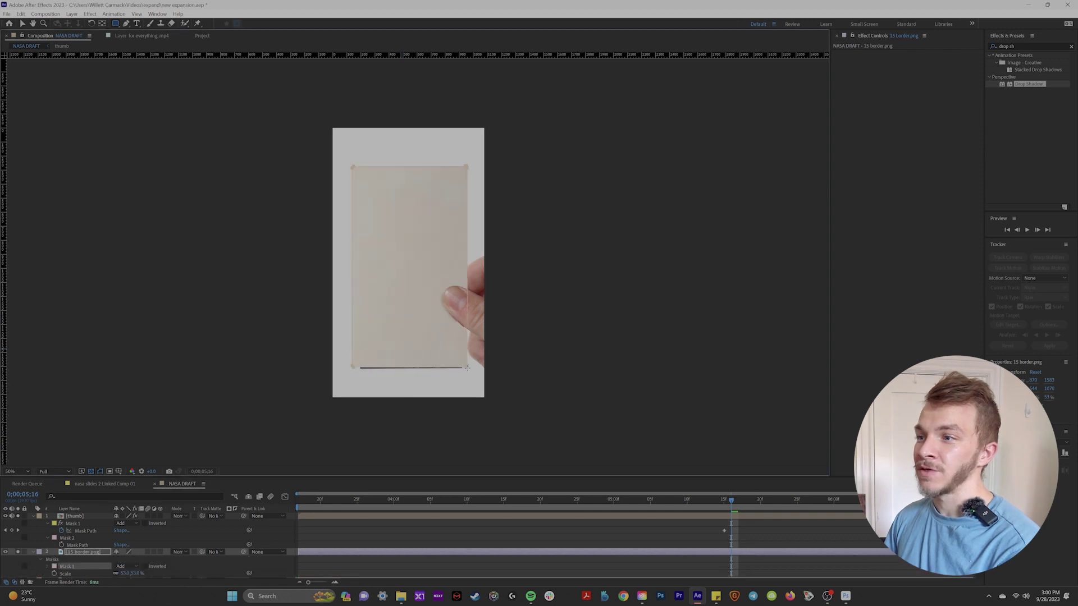
{"action": "left_click", "coordinate": [123, 566]}
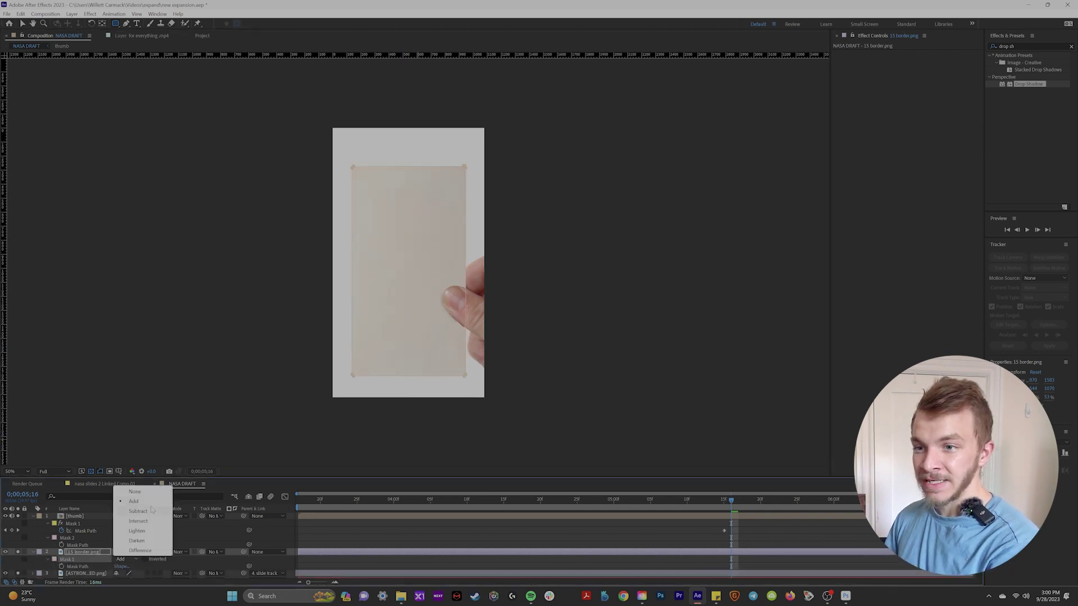
{"action": "left_click", "coordinate": [167, 507]}
Shift the 15 border.png layer slightly down and right so its window lines up with the moon photo
{"action": "key", "text": "v"}
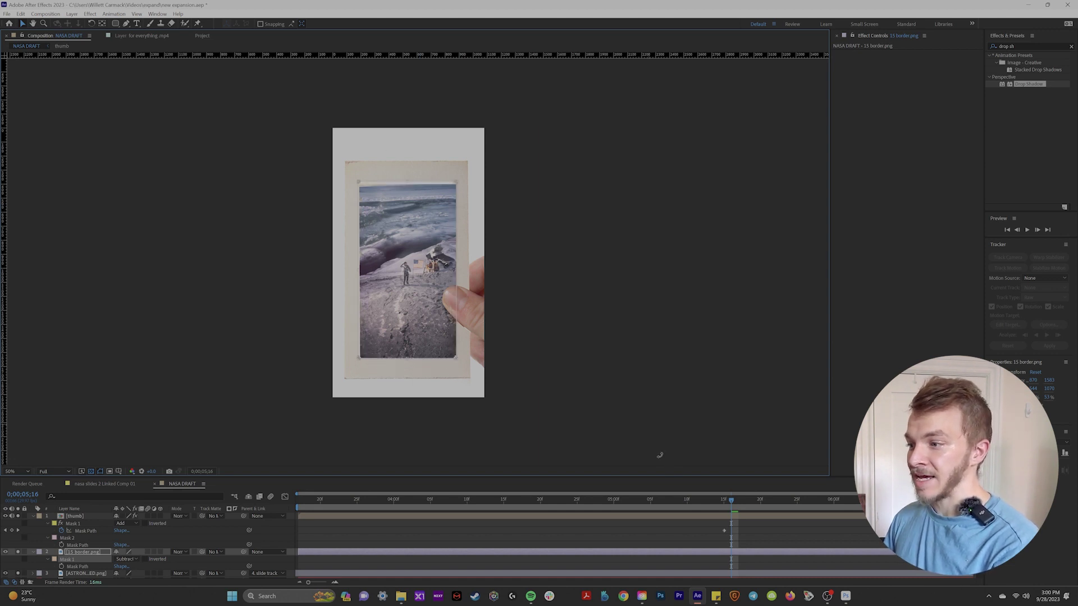
{"action": "left_click", "coordinate": [702, 553]}
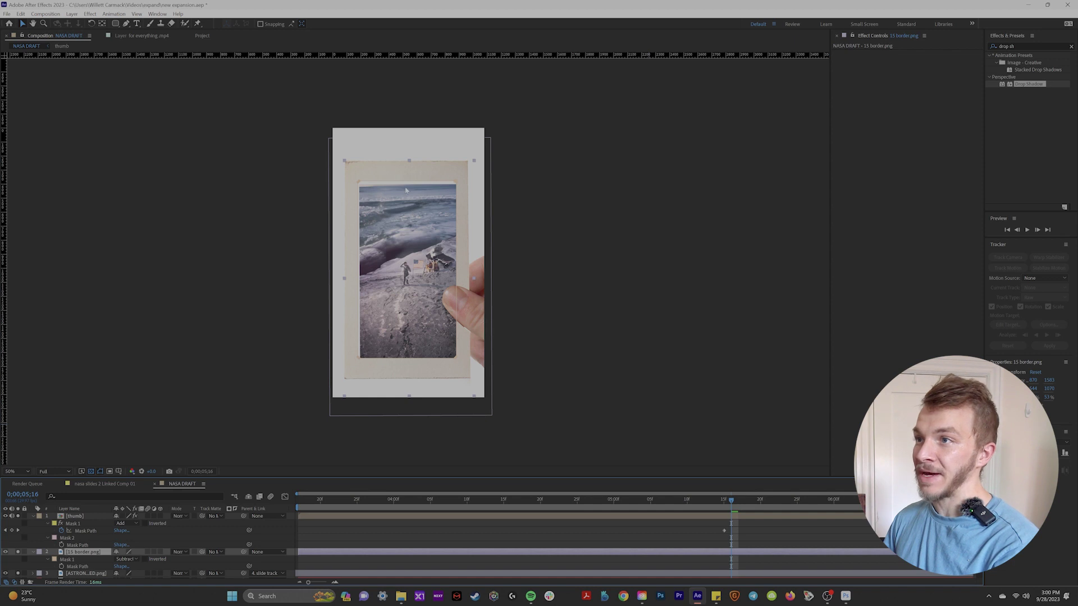
{"action": "left_click_drag", "start_coordinate": [403, 177], "coordinate": [405, 183]}
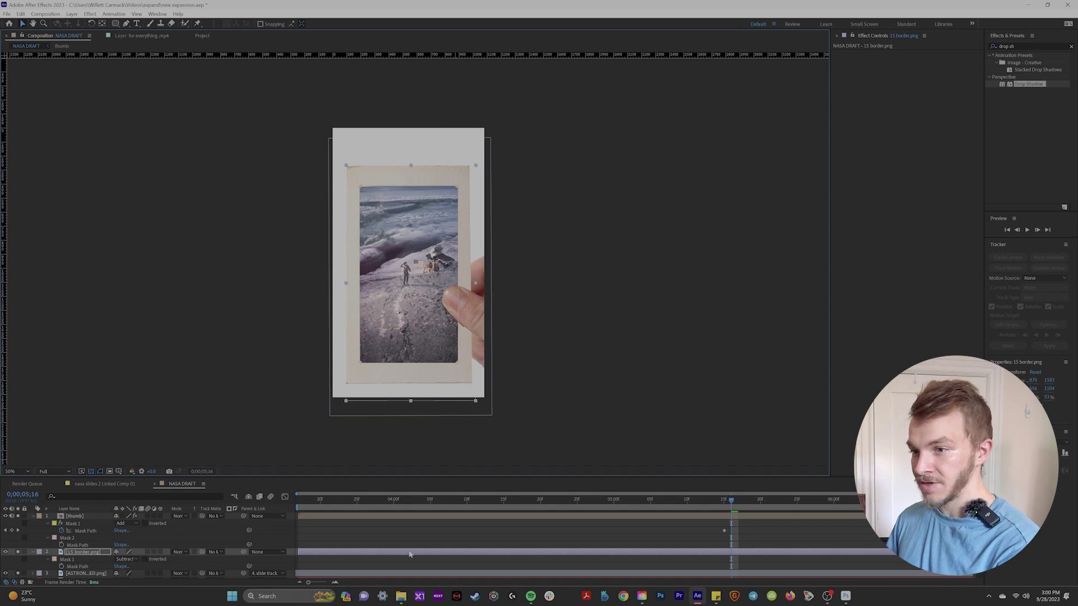
Scale the 15 border.png layer down slightly to fit the slide, parent it to the slide track layer, and preview the result
{"action": "key", "text": "s"}
{"action": "mouse_move", "coordinate": [124, 560]}
{"action": "left_mouse_down"}
{"action": "mouse_move", "coordinate": [113, 560]}
{"action": "mouse_move", "coordinate": [119, 570]}
{"action": "left_mouse_up"}
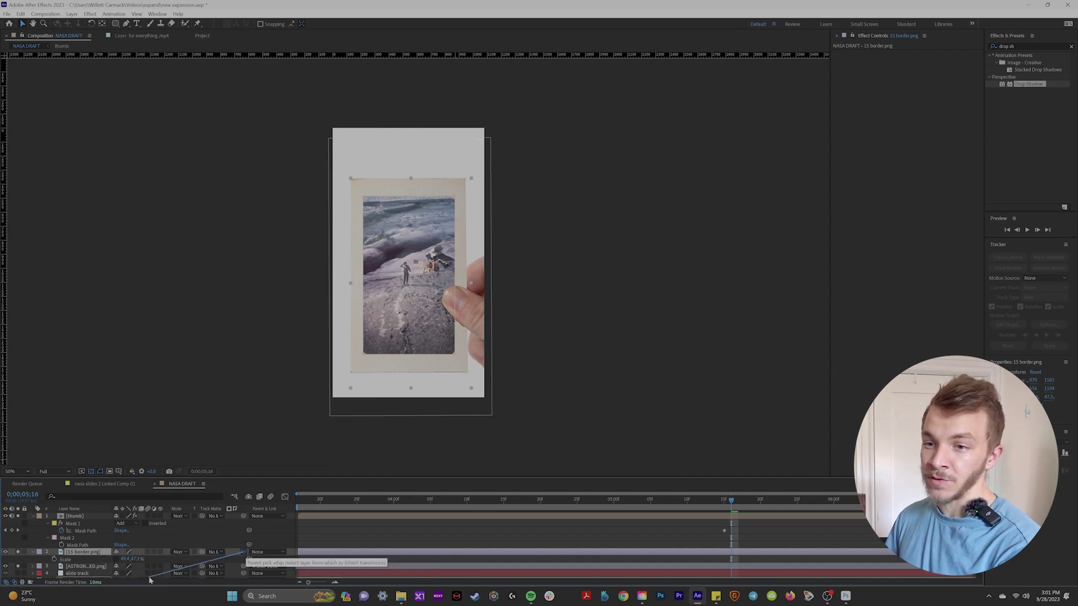
{"action": "left_click_drag", "start_coordinate": [149, 579], "coordinate": [94, 569]}
{"action": "left_click_drag", "start_coordinate": [726, 507], "coordinate": [322, 528]}
{"action": "key", "text": "space"}
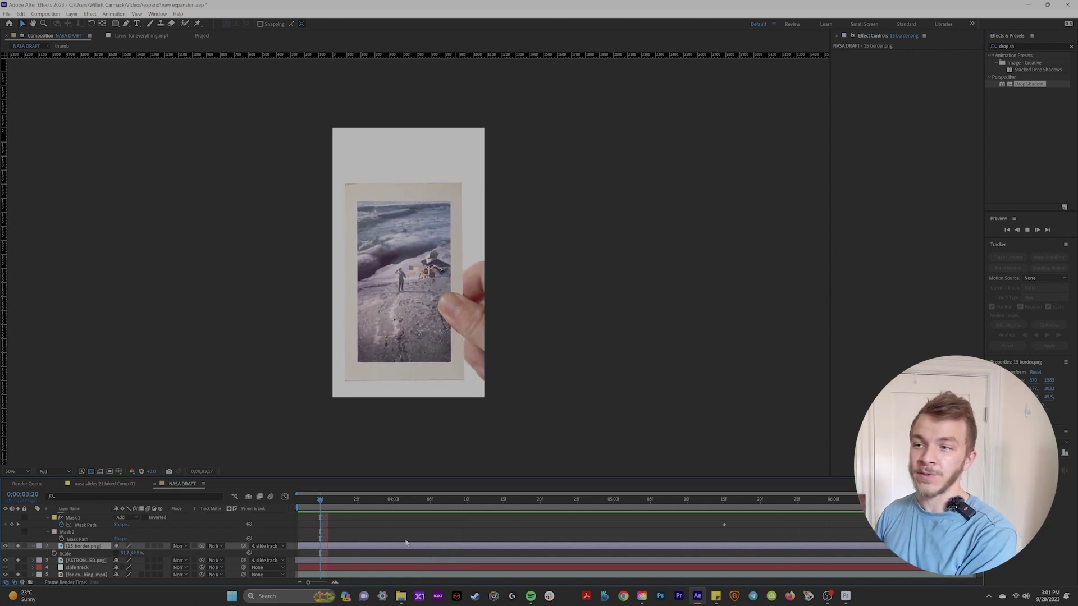
{"action": "key", "text": "space"}
Add 15 title.png from the borders folder, scale it down onto the card's upper edge, and parent it to 15 border.png
{"action": "left_click", "coordinate": [401, 596]}
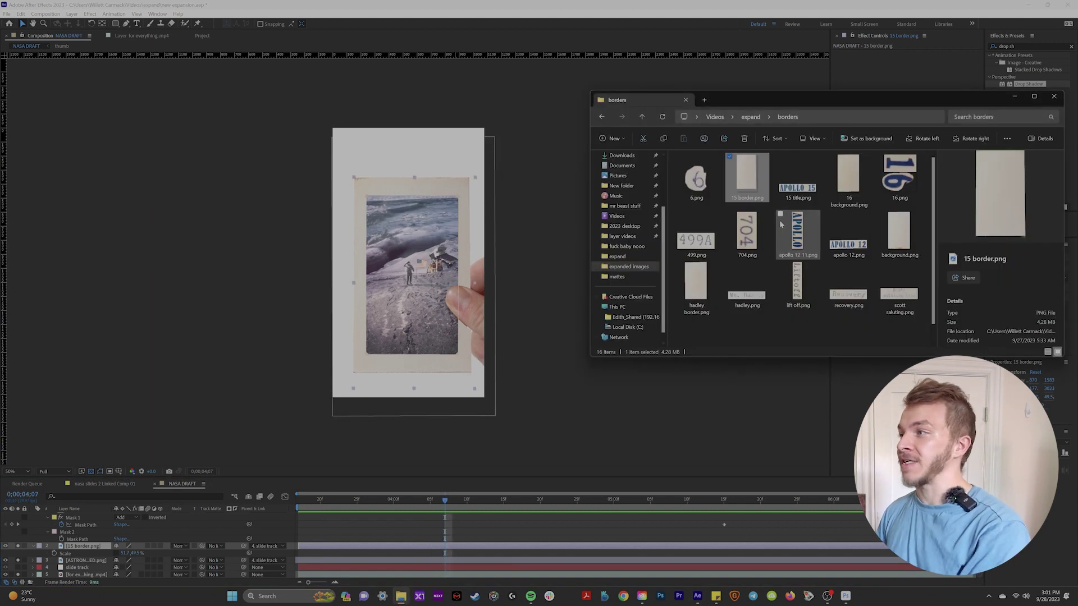
{"action": "left_click_drag", "start_coordinate": [798, 177], "coordinate": [459, 541]}
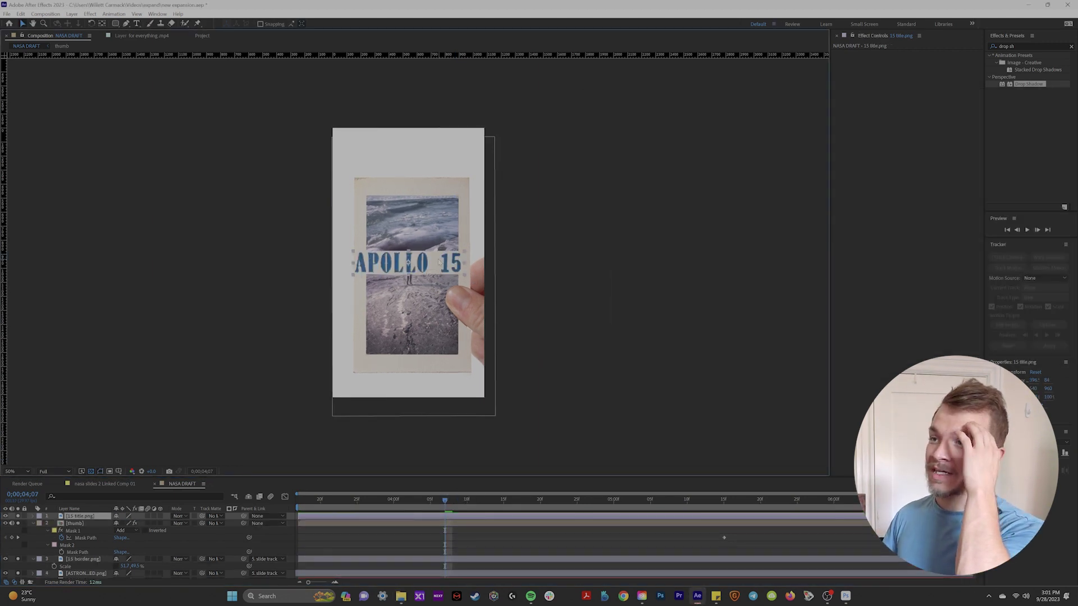
{"action": "key", "text": "s"}
{"action": "left_click_drag", "start_coordinate": [124, 525], "coordinate": [101, 524]}
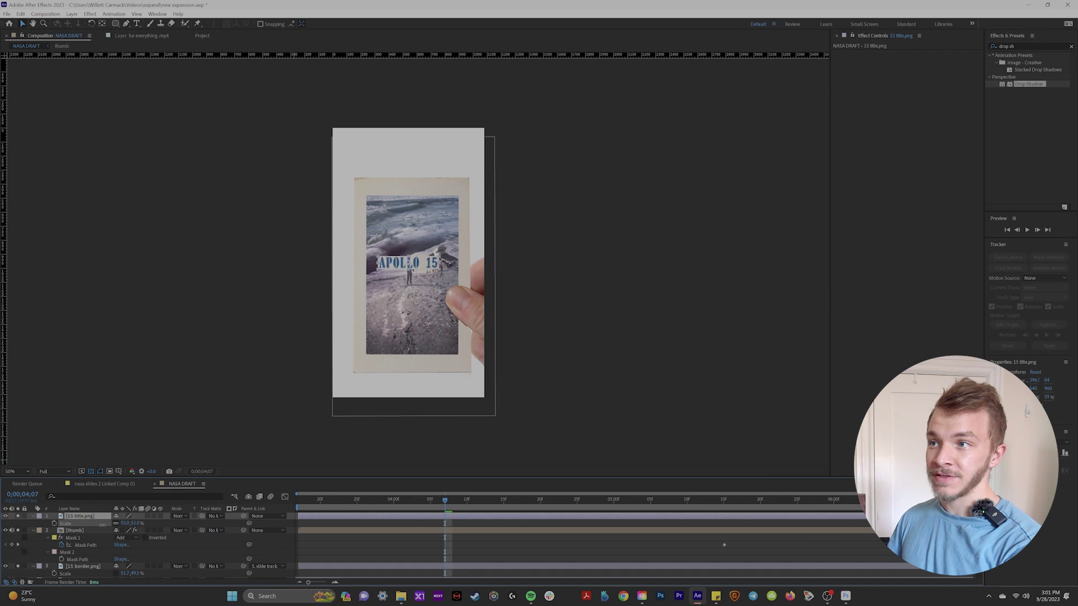
{"action": "left_click_drag", "start_coordinate": [421, 262], "coordinate": [424, 190]}
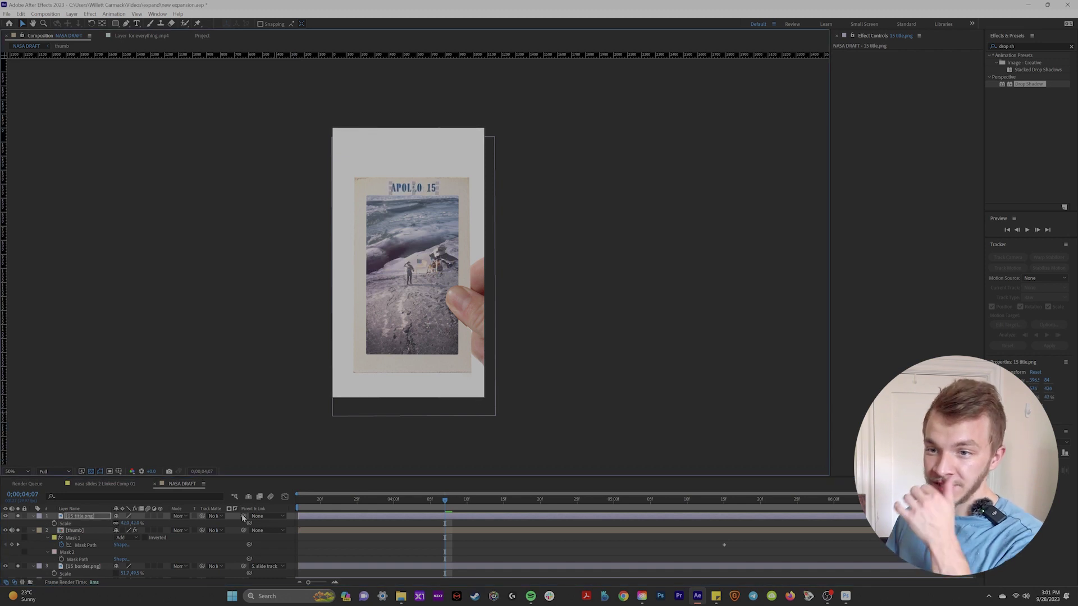
{"action": "left_click_drag", "start_coordinate": [243, 517], "coordinate": [84, 569]}
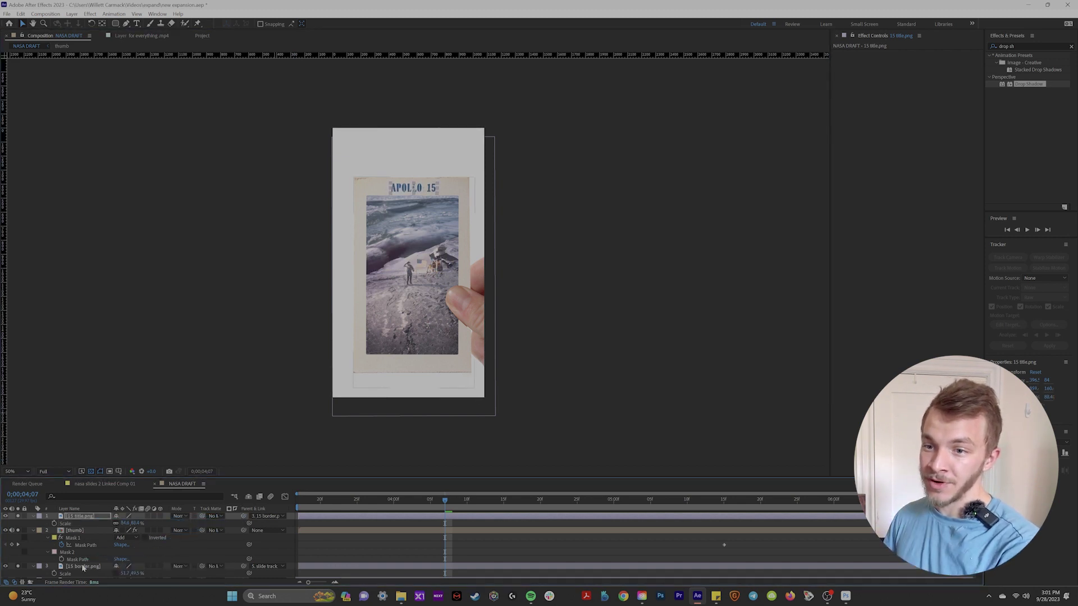
Add scott saluting.png, scale it to 50%, place it on the card's lower edge, and parent it to 15 border.png
{"action": "left_click_drag", "start_coordinate": [456, 503], "coordinate": [533, 542]}
{"action": "left_click", "coordinate": [400, 596]}
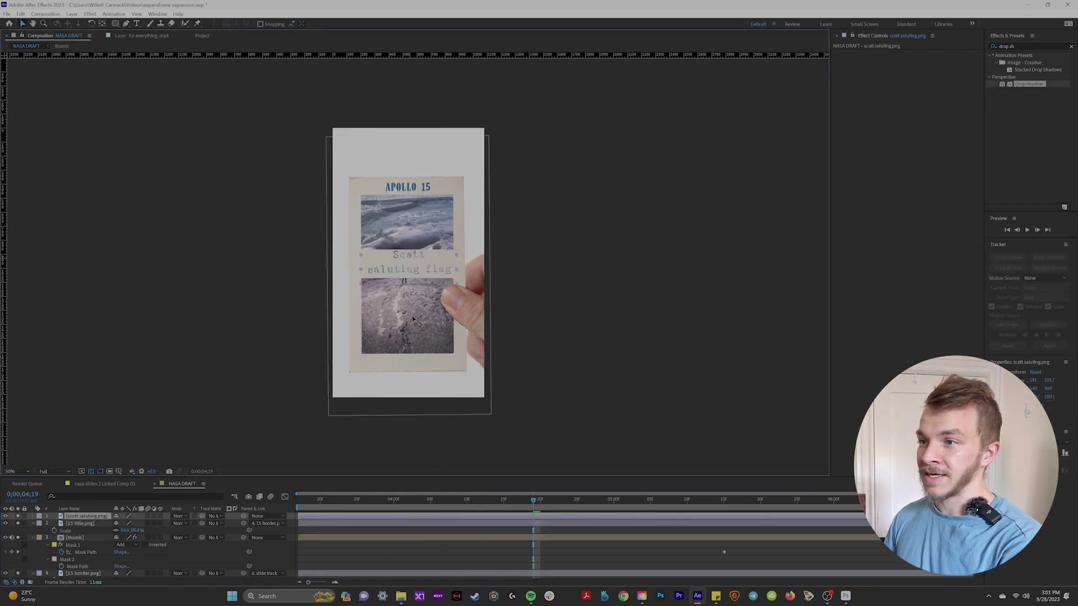
{"action": "left_click_drag", "start_coordinate": [413, 319], "coordinate": [412, 366]}
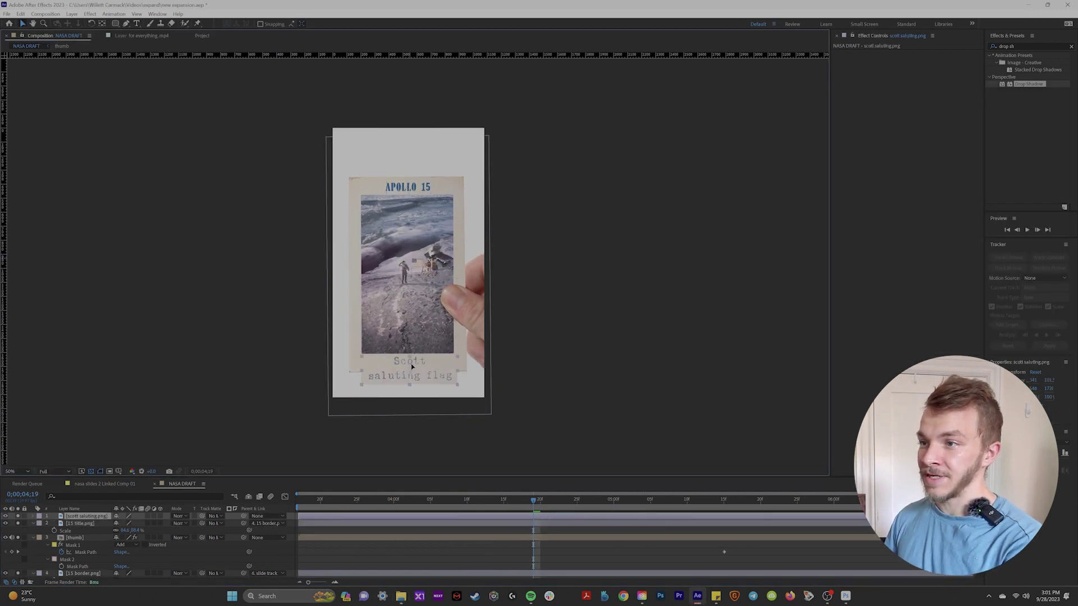
{"action": "type", "text": "s50.0,50.0"}
{"action": "key", "text": "Return"}
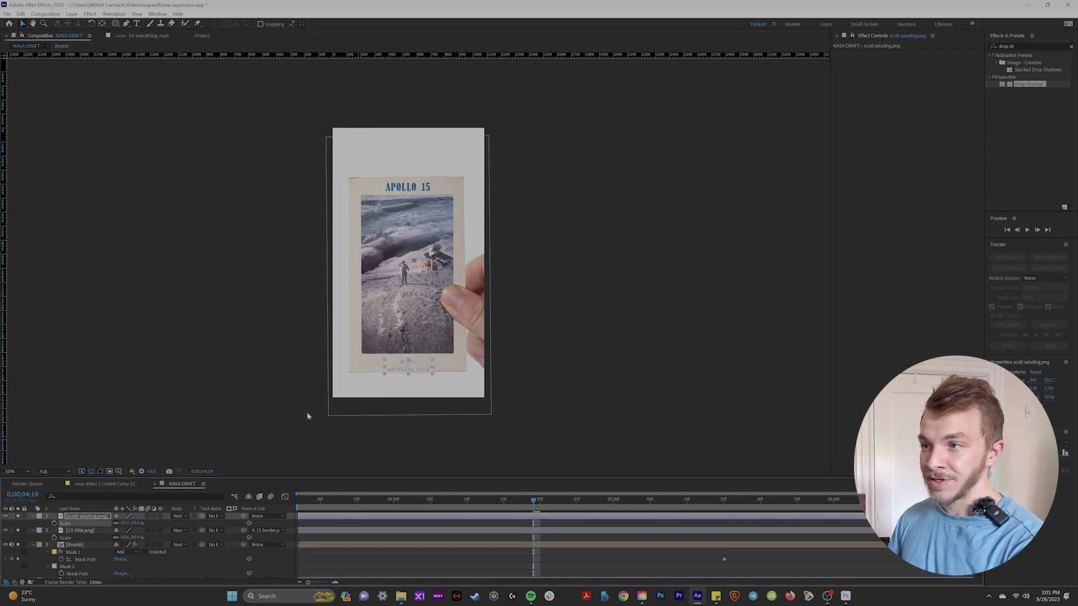
{"action": "left_click_drag", "start_coordinate": [414, 371], "coordinate": [412, 366]}
{"action": "left_click_drag", "start_coordinate": [243, 516], "coordinate": [89, 578]}
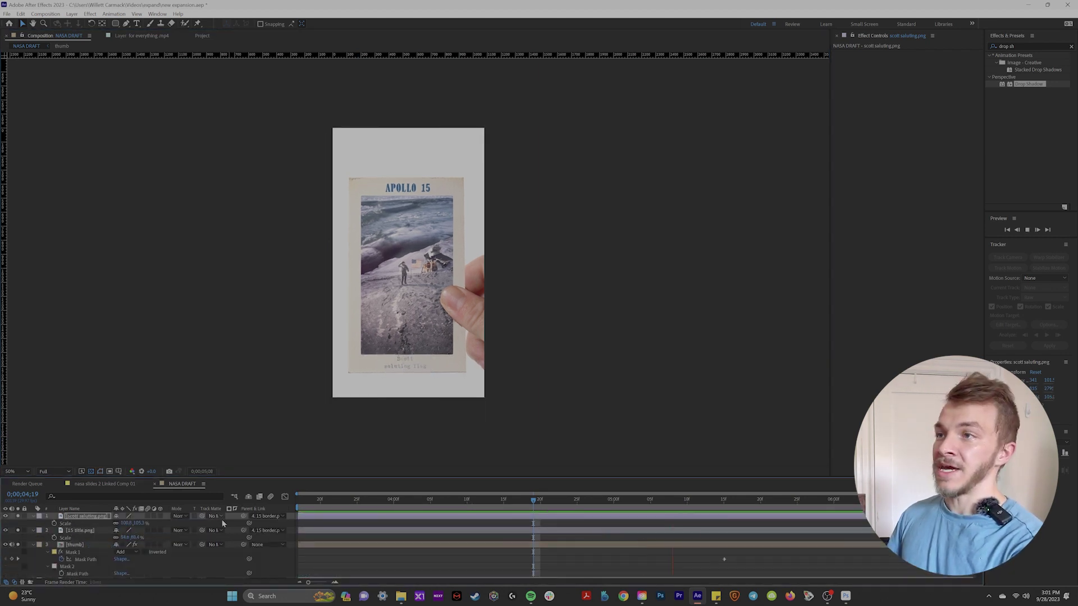
Preview and scrub the composition to check how the title, caption and border follow the handheld slide
{"action": "left_click", "coordinate": [408, 499]}
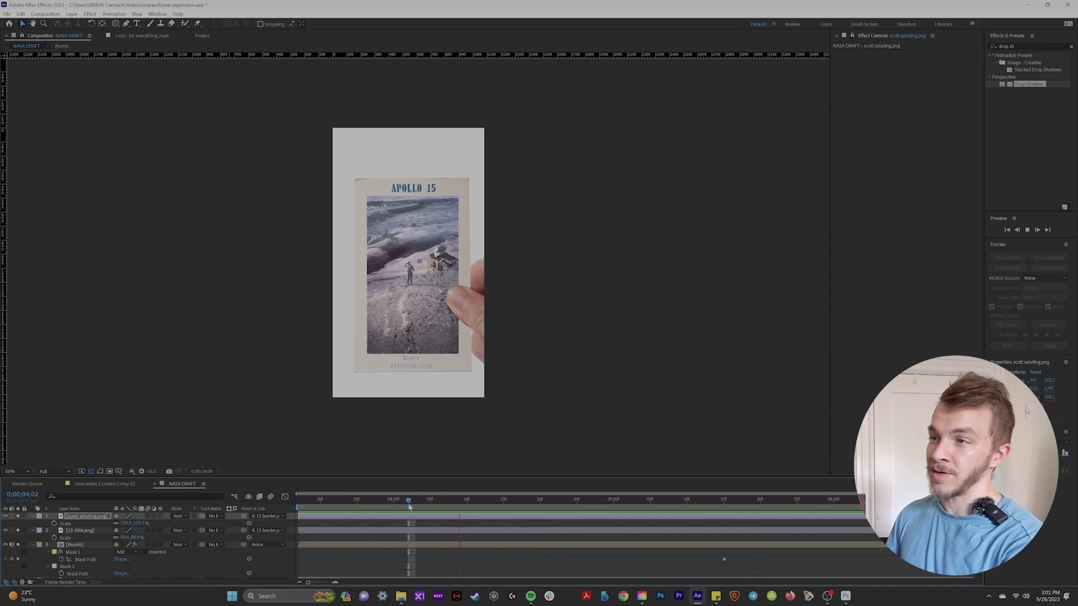
{"action": "key", "text": "space"}
{"action": "left_click_drag", "start_coordinate": [416, 502], "coordinate": [459, 500]}
{"action": "scroll", "coordinate": [116, 558], "scroll_direction": "down", "scroll_amount": 2}
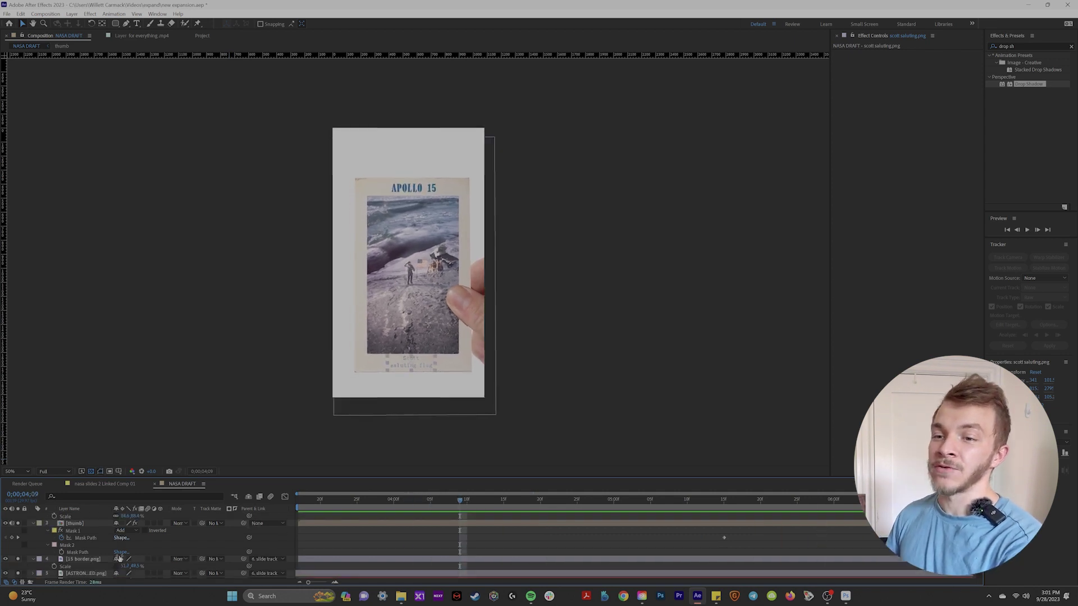
{"action": "left_click", "coordinate": [83, 546]}
{"action": "left_click", "coordinate": [26, 528]}
{"action": "scroll", "coordinate": [27, 528], "scroll_direction": "up", "scroll_amount": 1}
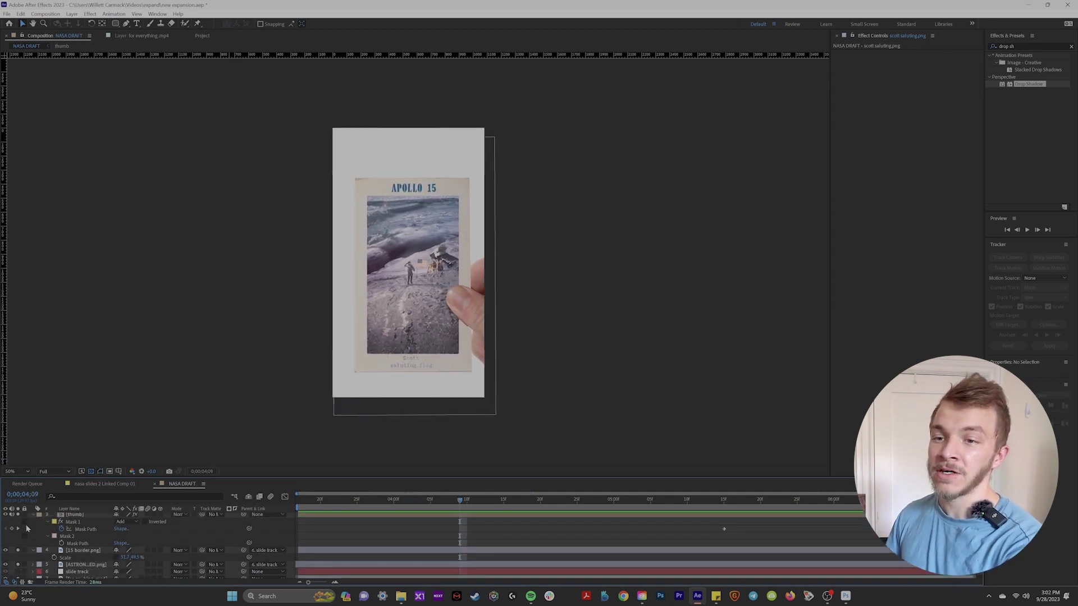
{"action": "left_click_drag", "start_coordinate": [471, 503], "coordinate": [436, 516]}
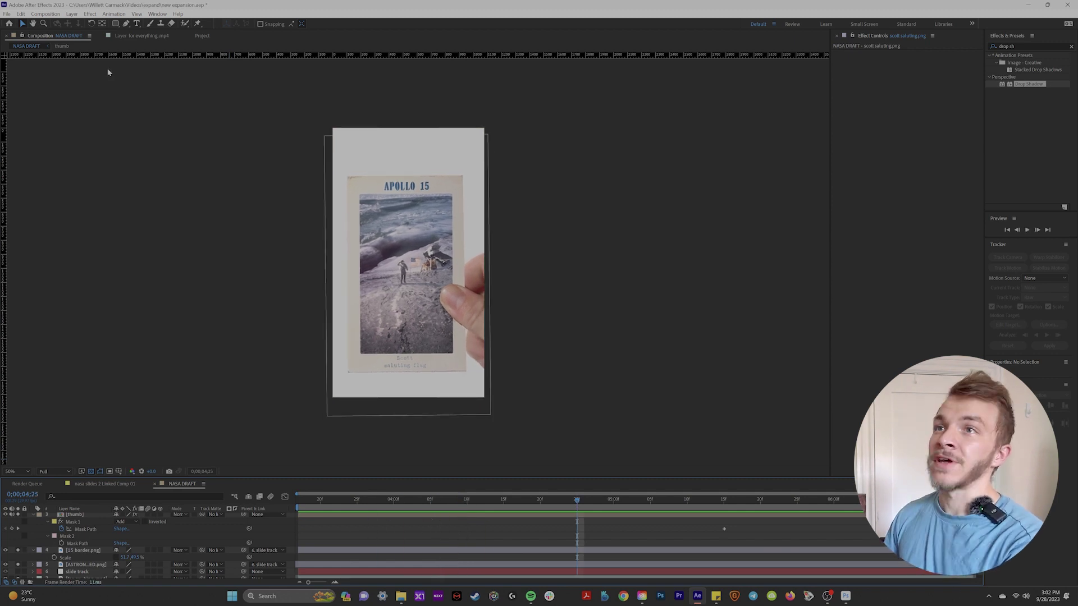
Create a comp-sized dark grey solid and place it between the 15 border.png layer and the moon photo layer
{"action": "left_click", "coordinate": [90, 14]}
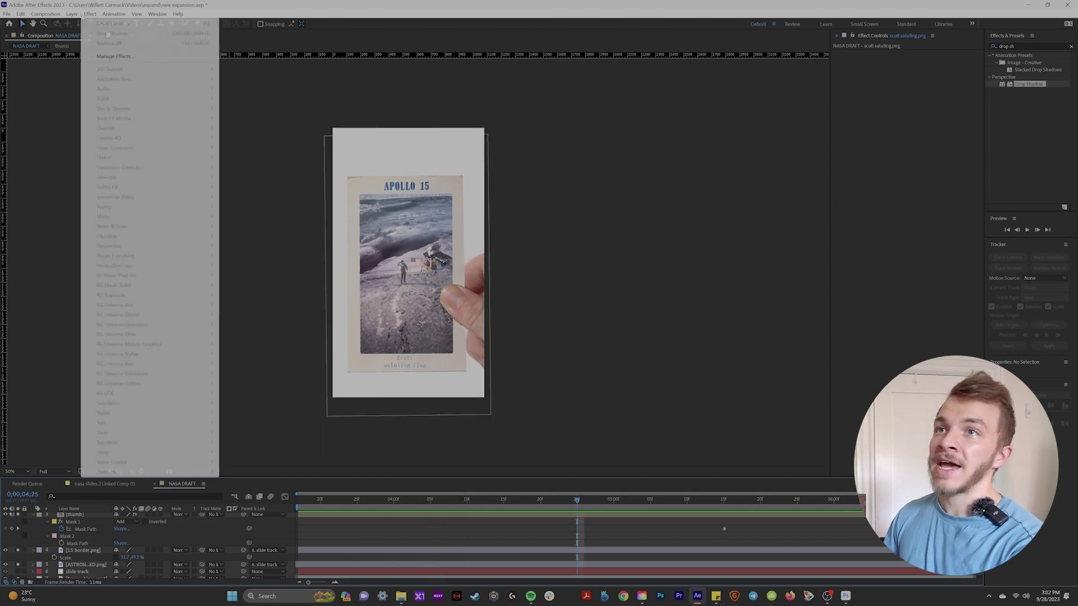
{"action": "mouse_move", "coordinate": [80, 24]}
{"action": "left_click", "coordinate": [248, 34]}
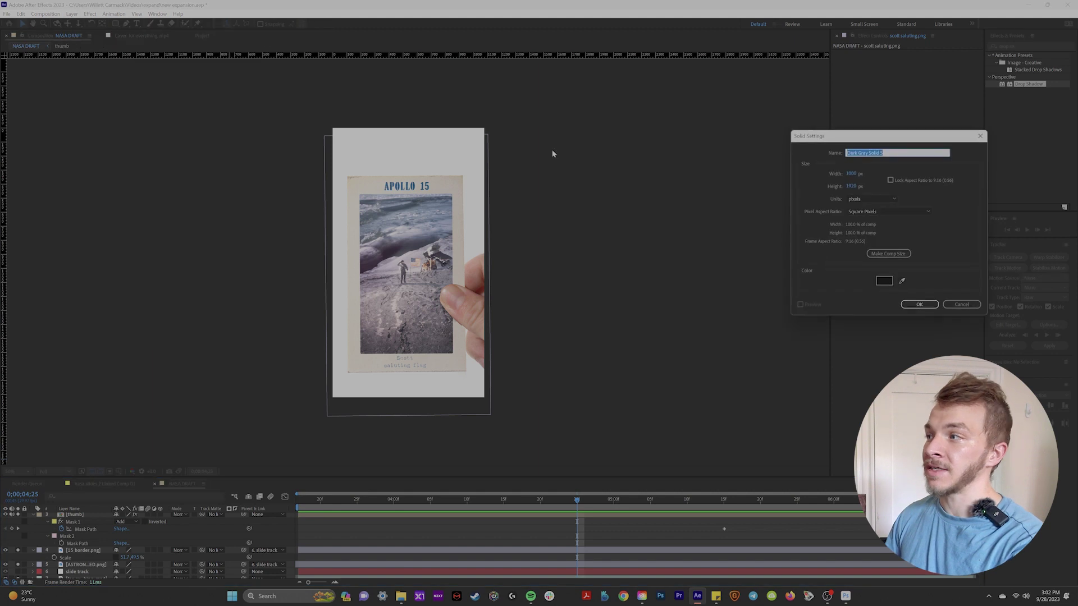
{"action": "left_click", "coordinate": [919, 304]}
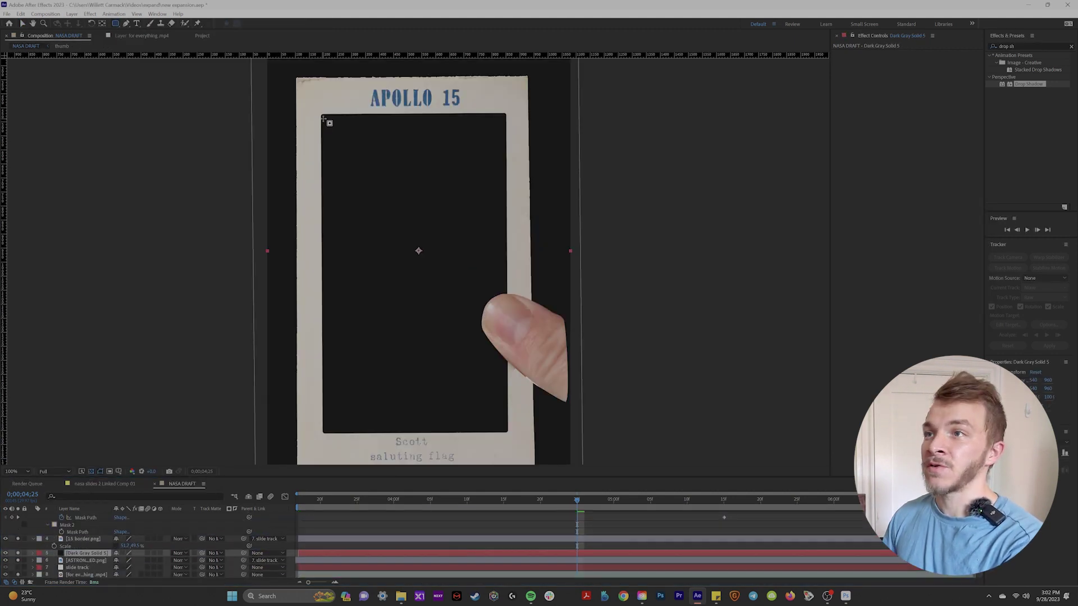
Mask the dark grey solid with a rounded rectangle just inside the photo window and invert the mask
{"action": "left_click_drag", "start_coordinate": [323, 118], "coordinate": [504, 429]}
{"action": "key", "text": "m"}
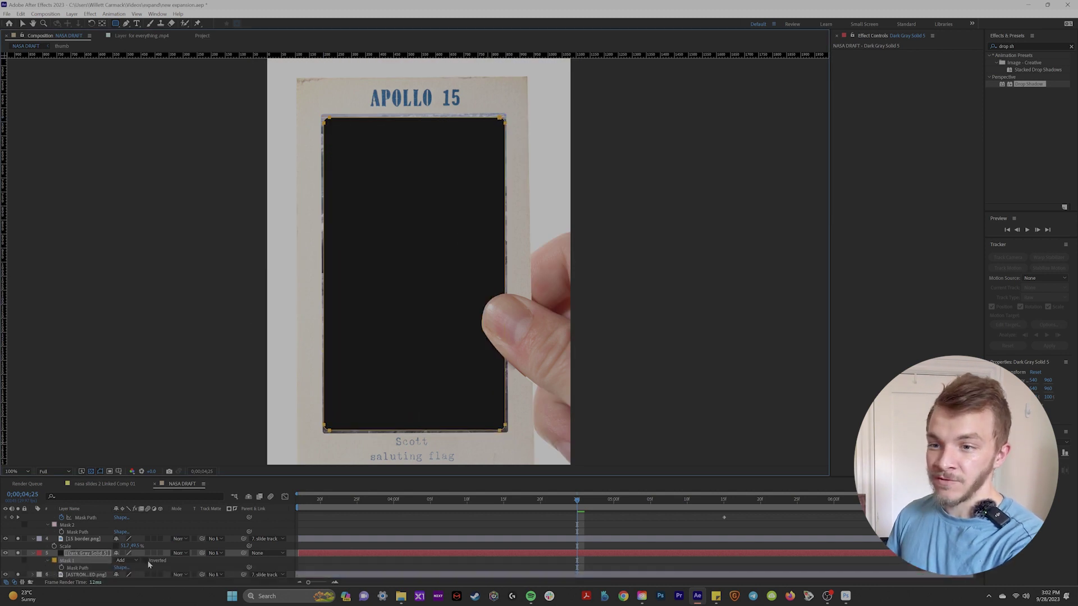
{"action": "key", "text": "F2"}
{"action": "left_click", "coordinate": [146, 561]}
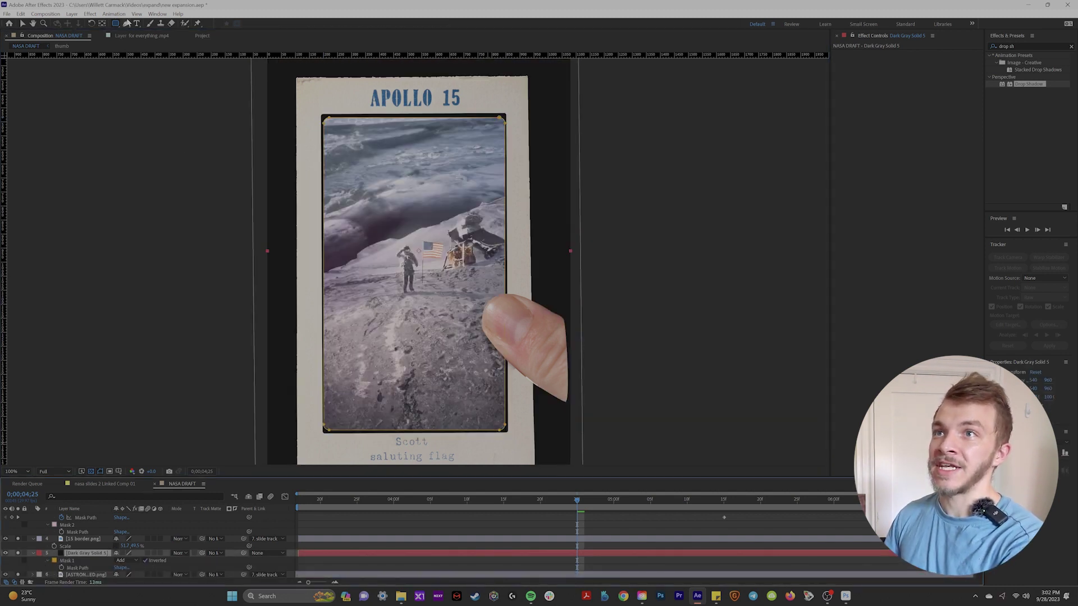
Draw a closed curved Pen mask on the solid around the photo window, within the card, and set its mode to Intersect
{"action": "left_click", "coordinate": [126, 24]}
{"action": "left_click_drag", "start_coordinate": [340, 103], "coordinate": [321, 102]}
{"action": "left_click_drag", "start_coordinate": [310, 139], "coordinate": [309, 187]}
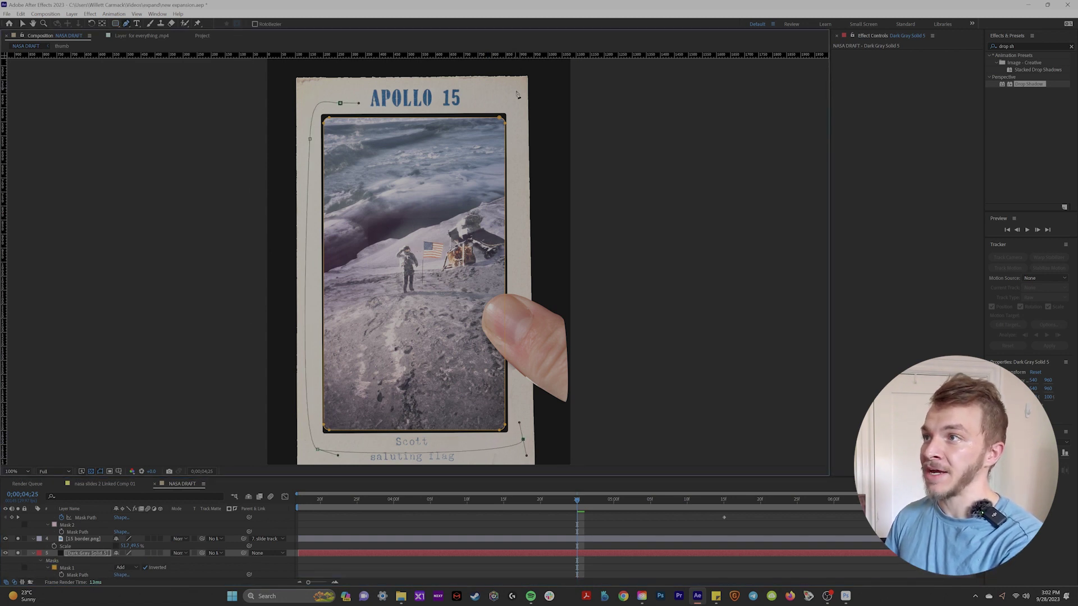
{"action": "left_click", "coordinate": [341, 104]}
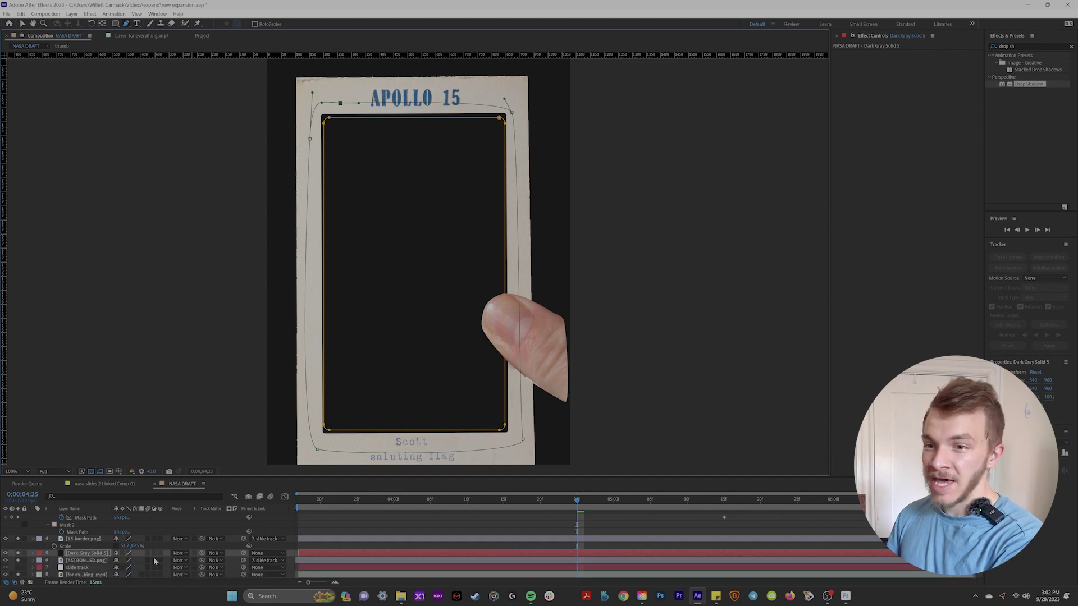
{"action": "scroll", "coordinate": [129, 563], "scroll_direction": "down", "scroll_amount": 2}
{"action": "left_click", "coordinate": [123, 554]}
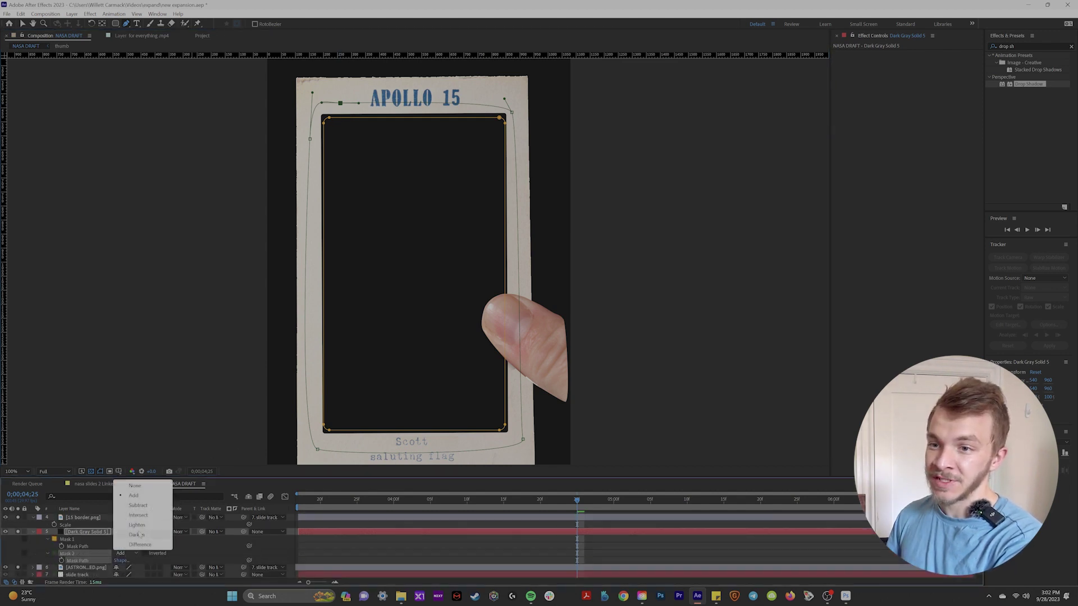
{"action": "left_click", "coordinate": [147, 516]}
Parent the dark grey solid to 15 border.png and preview the movement of the black frame
{"action": "left_click_drag", "start_coordinate": [568, 499], "coordinate": [555, 507]}
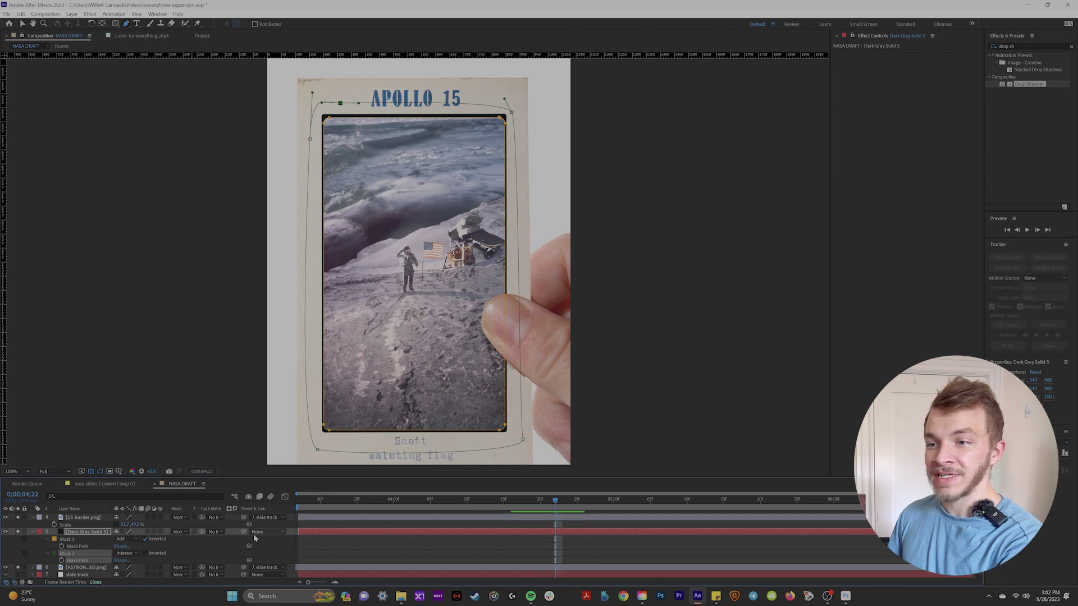
{"action": "left_click_drag", "start_coordinate": [244, 532], "coordinate": [93, 521]}
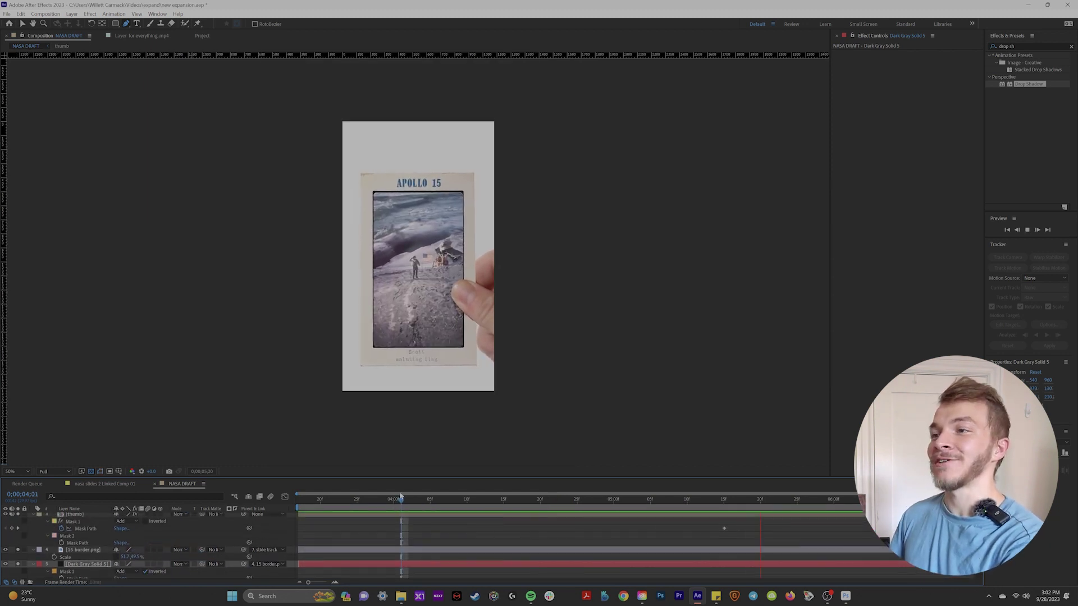
{"action": "key", "text": "space"}
Try to adjust the corners of the dark grey solid's inner mask, and undo the change
{"action": "scroll", "coordinate": [490, 308], "scroll_direction": "up", "scroll_amount": 1}
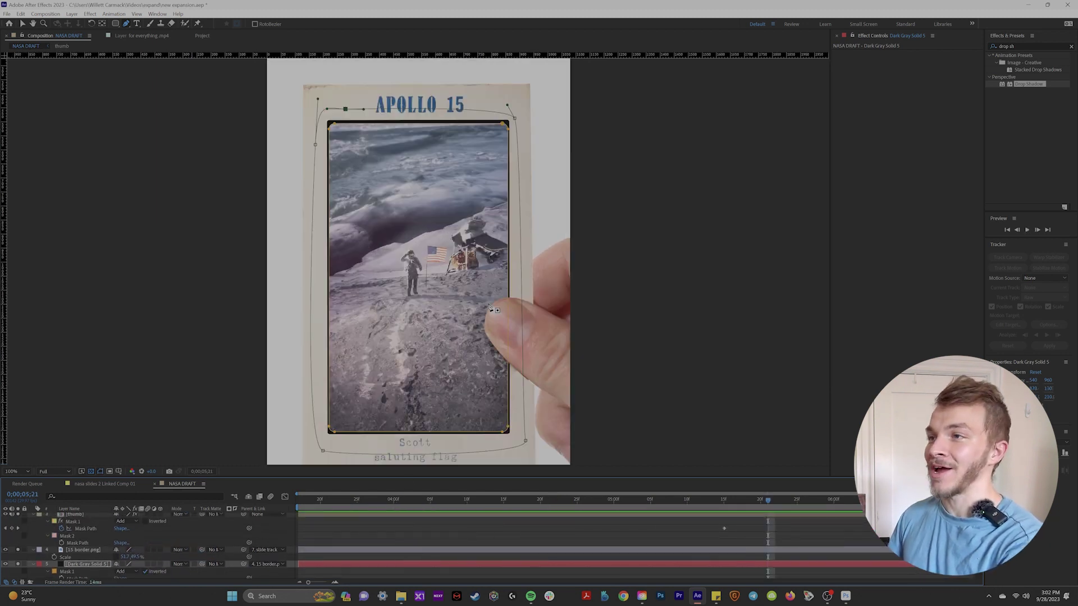
{"action": "key", "text": "v"}
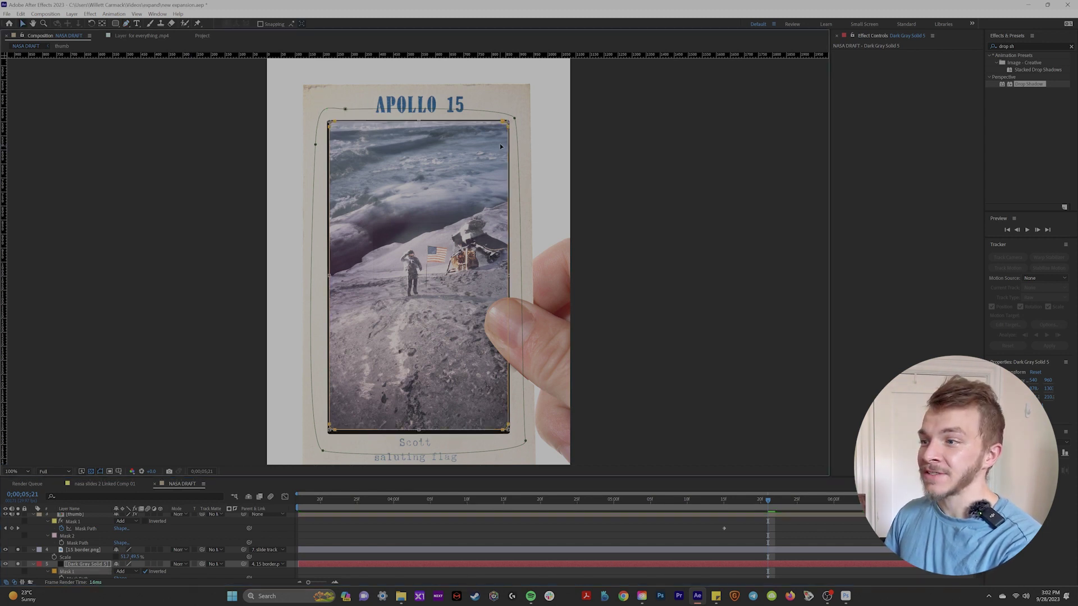
{"action": "left_click", "coordinate": [716, 565]}
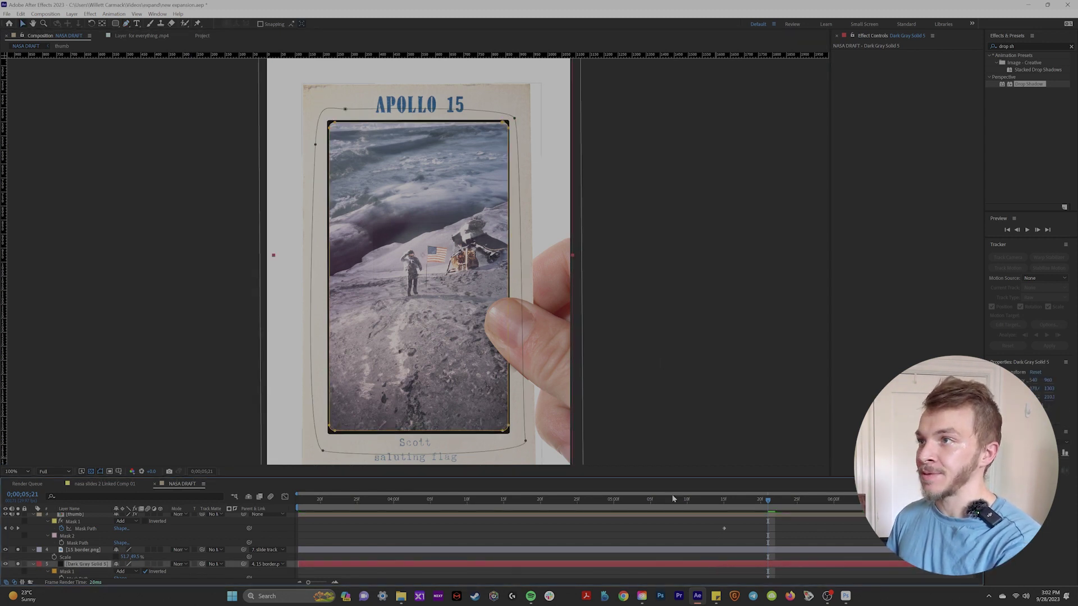
{"action": "left_click", "coordinate": [508, 128]}
{"action": "left_click_drag", "start_coordinate": [347, 125], "coordinate": [327, 141]}
{"action": "key", "text": "ctrl+z"}
{"action": "left_click", "coordinate": [346, 121]}
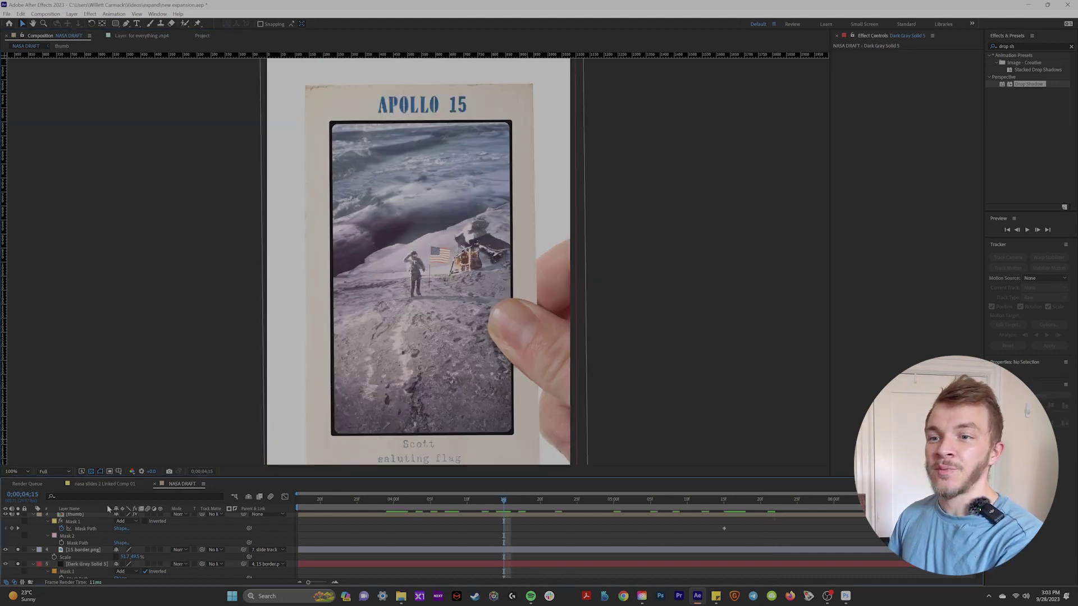
Apply the Roughen Edges effect to the dark grey solid and toggle it to compare the black frame's edge up close
{"action": "left_click", "coordinate": [86, 564]}
{"action": "left_click", "coordinate": [983, 47]}
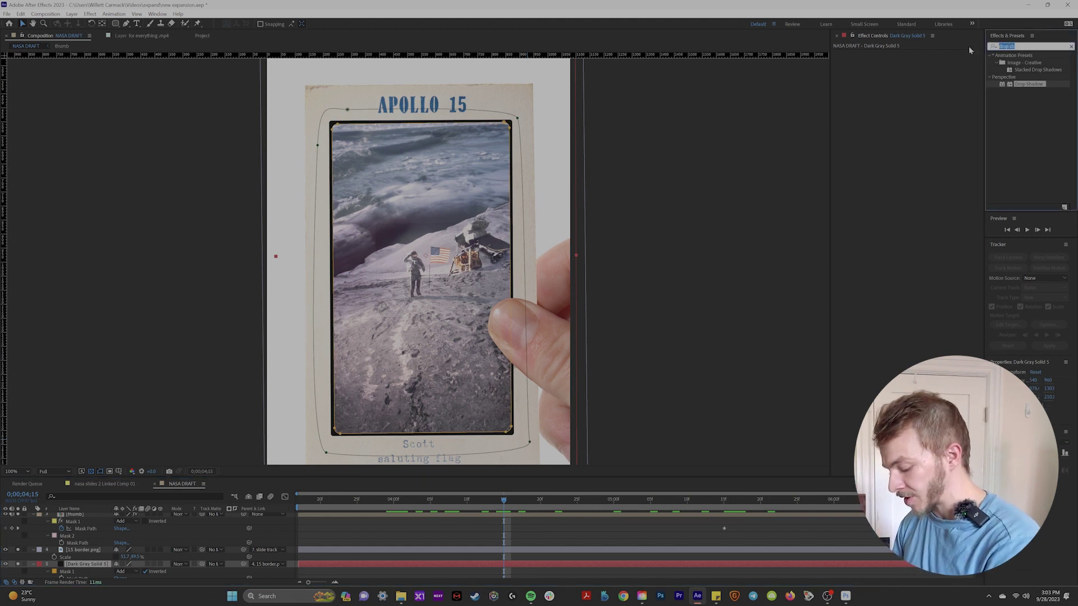
{"action": "type", "text": "roughen"}
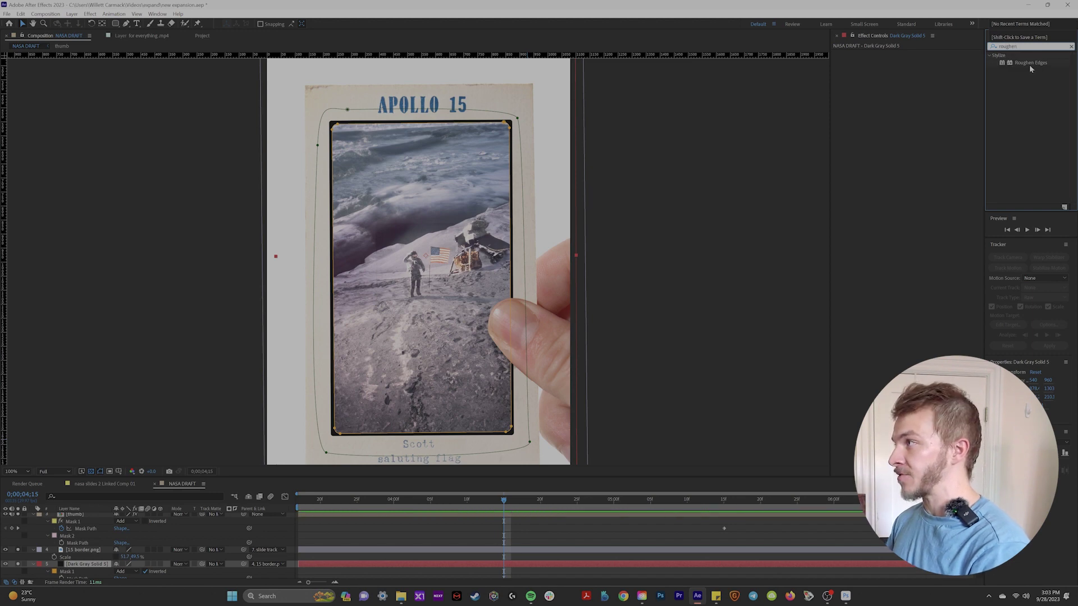
{"action": "double_click", "coordinate": [1028, 63]}
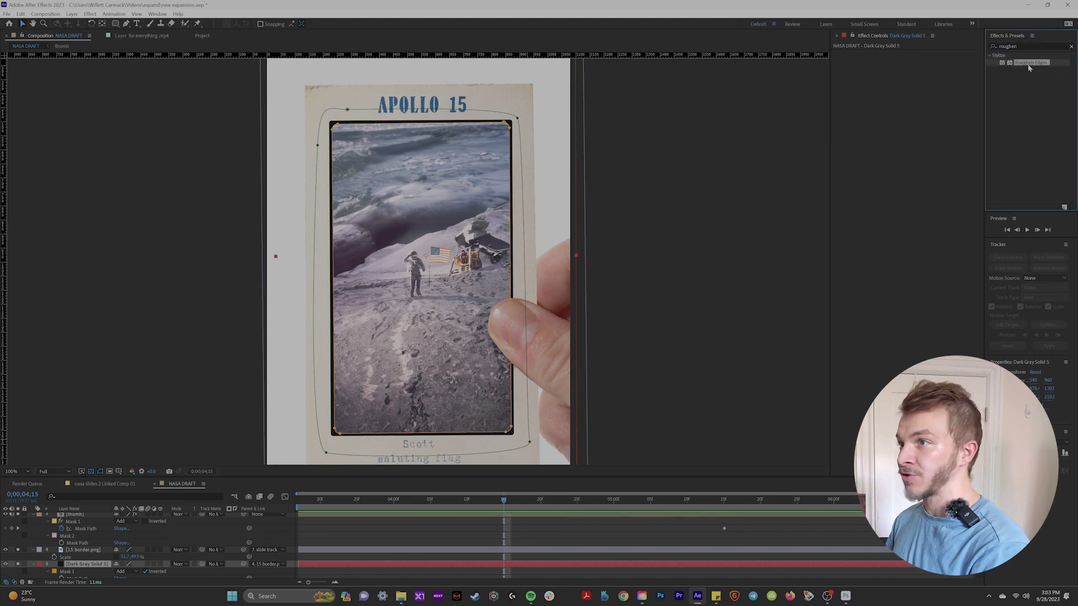
{"action": "scroll", "coordinate": [432, 197], "scroll_direction": "up", "scroll_amount": 1}
{"action": "scroll", "coordinate": [487, 207], "scroll_direction": "up", "scroll_amount": 1}
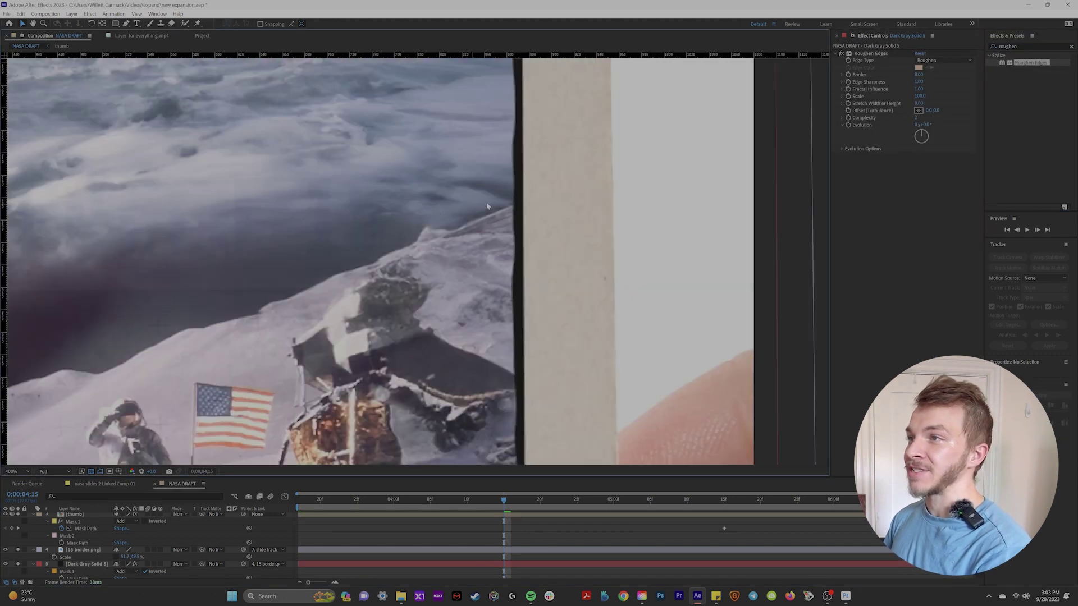
{"action": "left_click", "coordinate": [842, 56]}
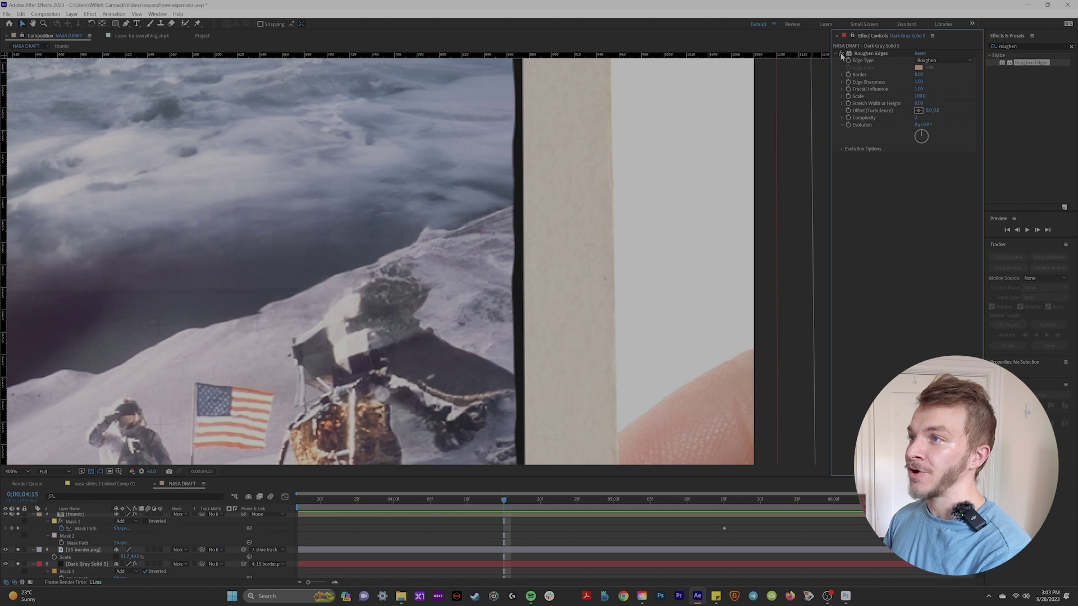
{"action": "scroll", "coordinate": [484, 286], "scroll_direction": "down", "scroll_amount": 3}
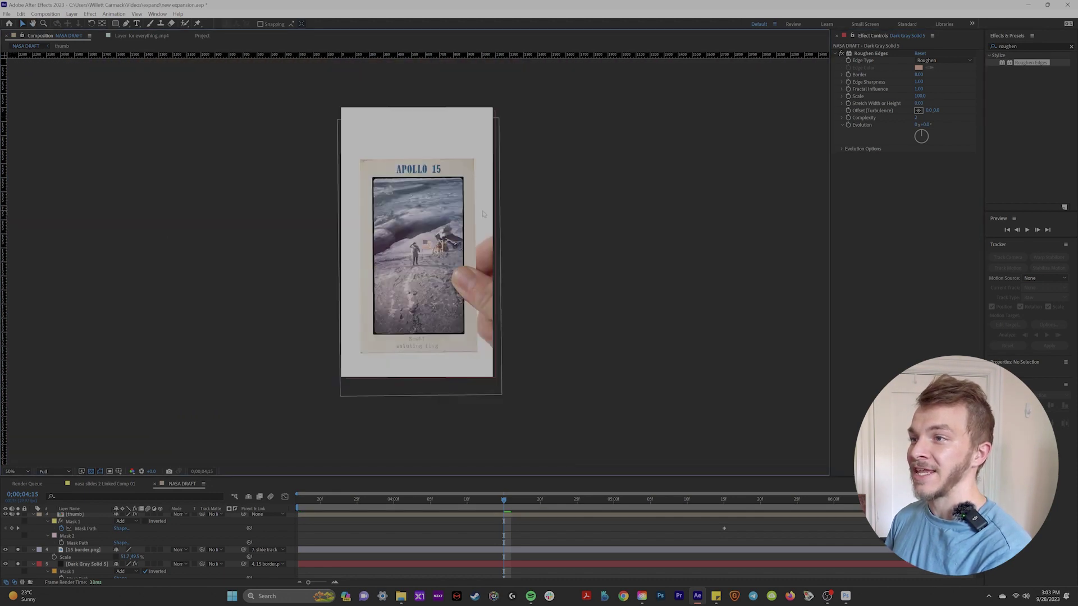
Play back the NASA DRAFT composition to review the roughened black frame in motion
{"action": "key", "text": "space"}
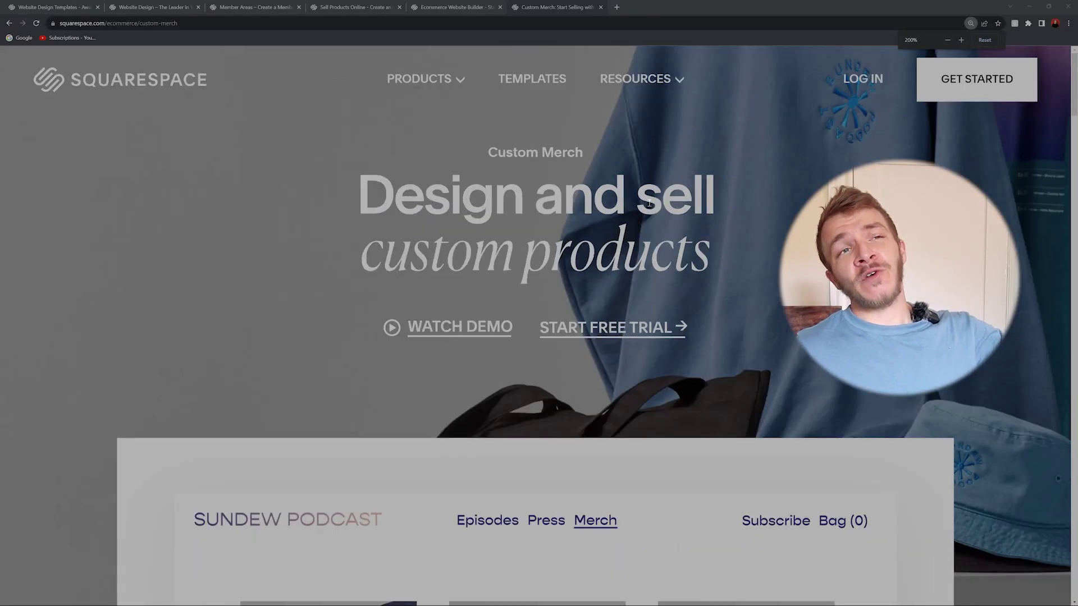
Switch to the browser and look through the Squarespace Custom Merch page at 150% zoom and the souto-fluid-demo template preview
{"action": "key", "text": "ctrl+minus"}
{"action": "key", "text": "ctrl+minus"}
{"action": "key", "text": "ctrl+minus"}
{"action": "key", "text": "ctrl+minus"}
{"action": "key", "text": "ctrl+plus"}
{"action": "key", "text": "ctrl+plus"}
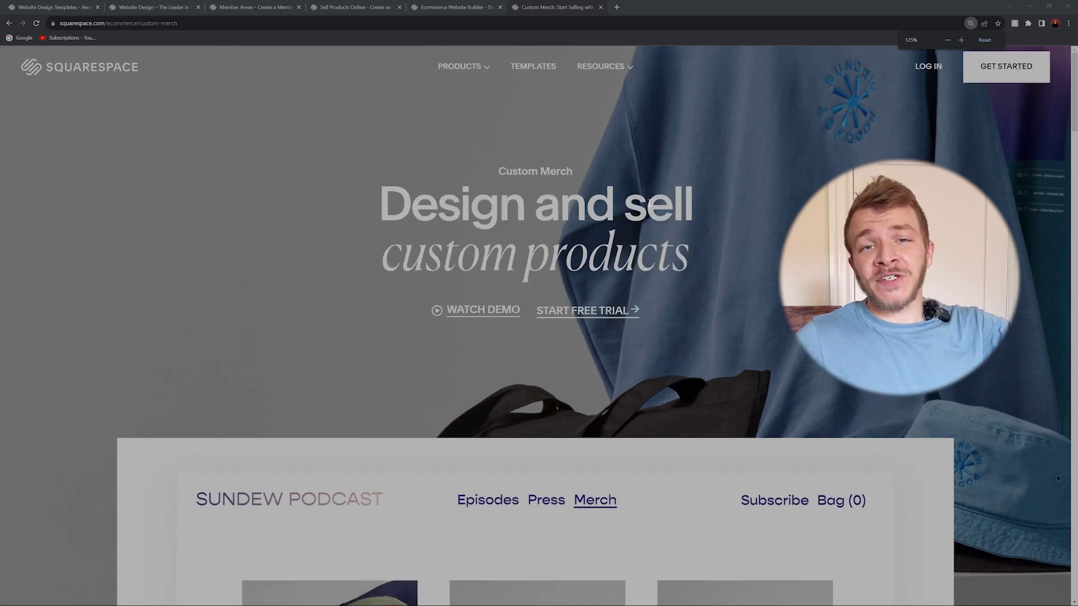
{"action": "scroll", "coordinate": [650, 203], "scroll_direction": "down", "scroll_amount": 3}
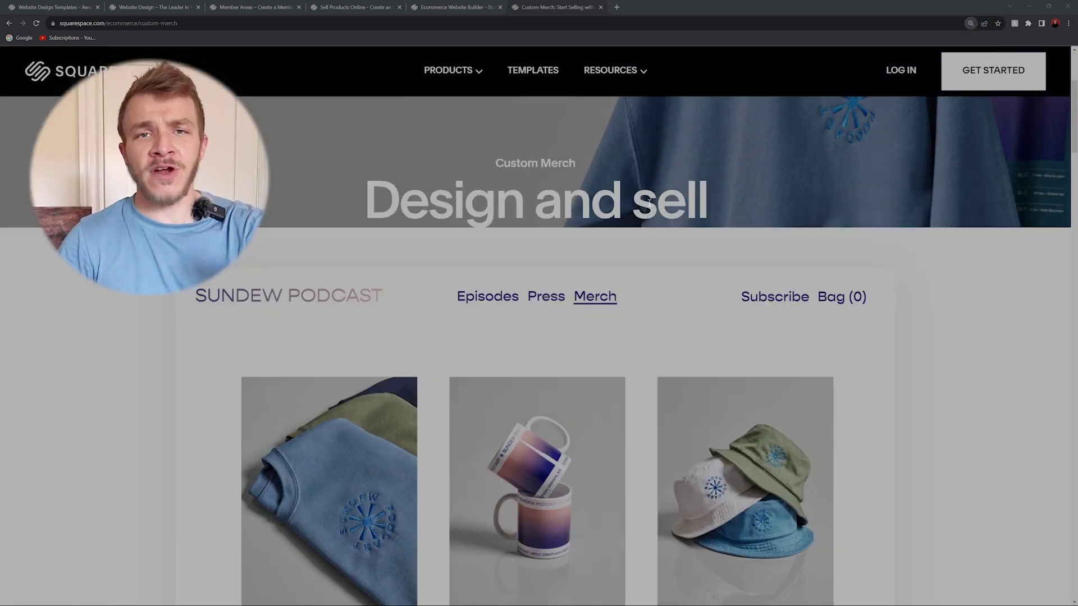
{"action": "scroll", "coordinate": [649, 204], "scroll_direction": "up", "scroll_amount": 3}
{"action": "left_click", "coordinate": [479, 317]}
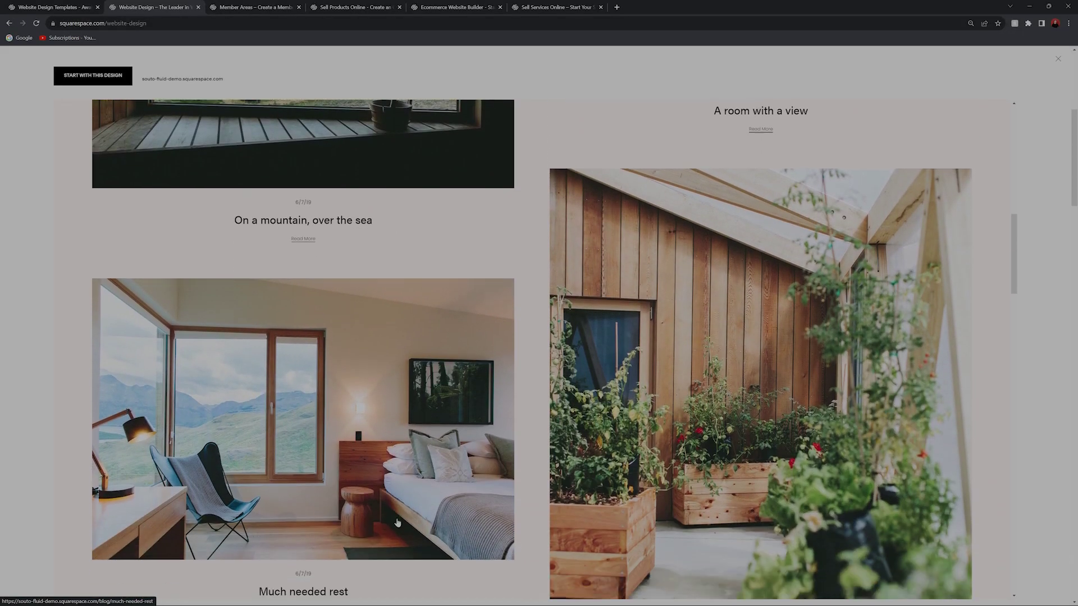
{"action": "scroll", "coordinate": [397, 522], "scroll_direction": "down", "scroll_amount": 3}
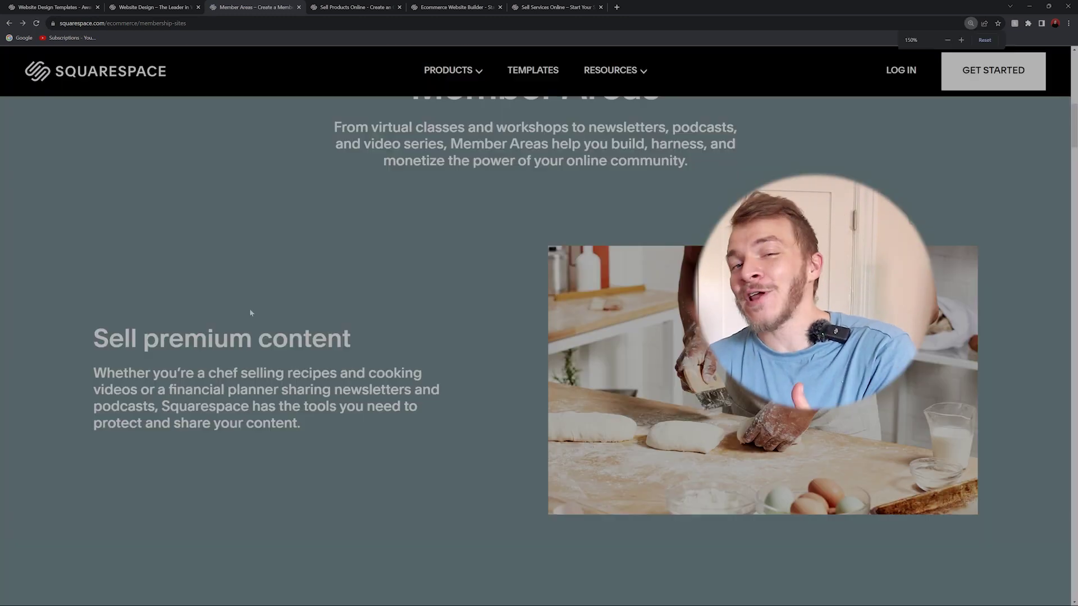
Highlight the "Sell premium content" heading and its paragraph on the Squarespace Member Areas page
{"action": "left_click_drag", "start_coordinate": [250, 308], "coordinate": [0, 404]}
{"action": "left_click", "coordinate": [133, 259]}
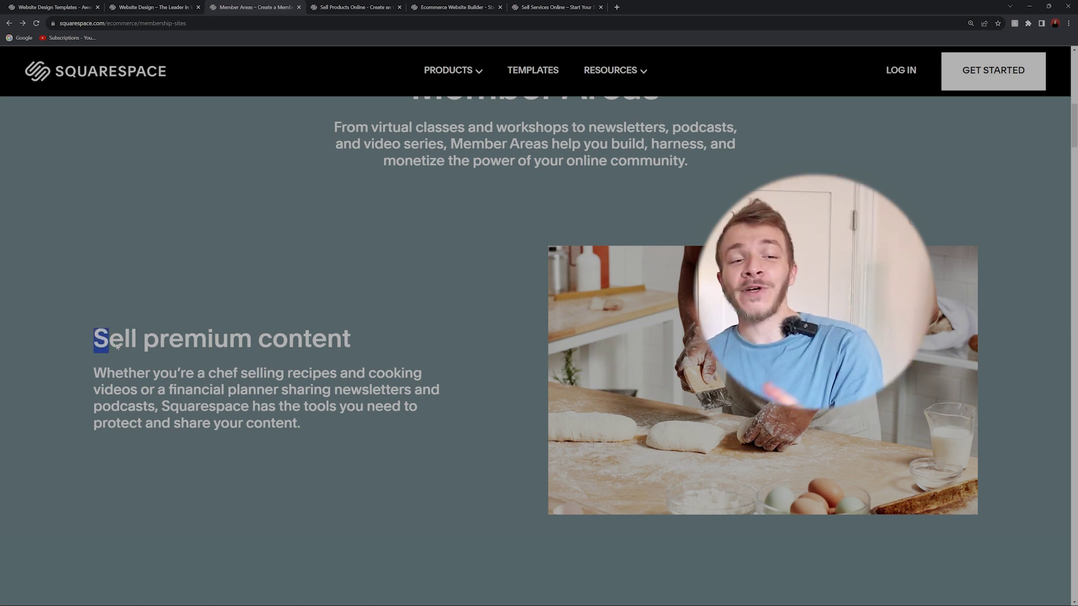
{"action": "left_click_drag", "start_coordinate": [117, 347], "coordinate": [331, 472]}
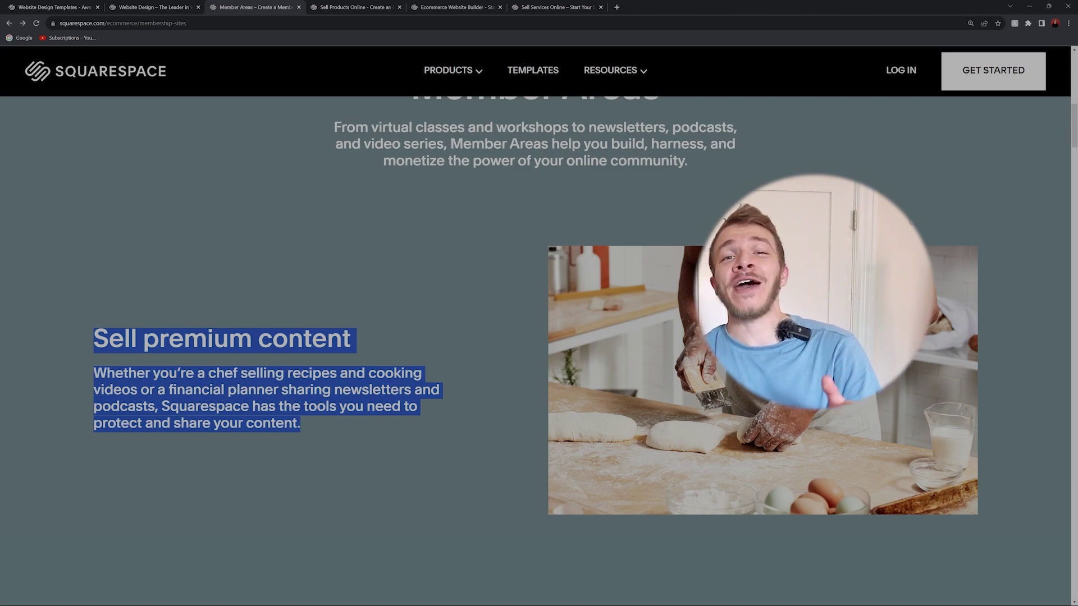